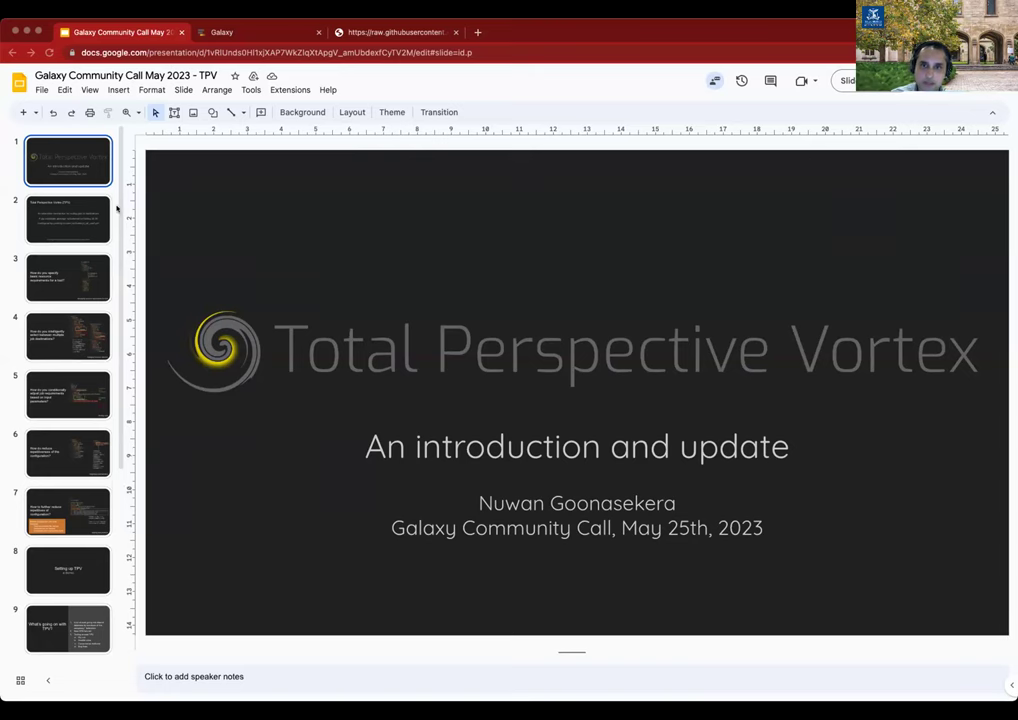
left_click(63, 217)
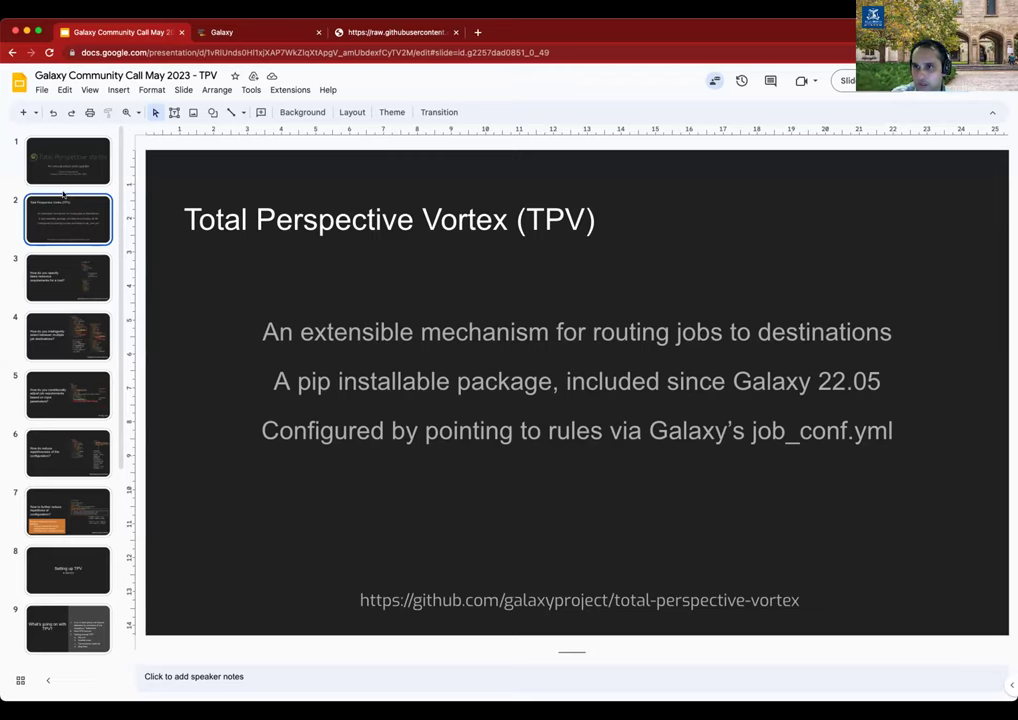
Show slide 3 on specifying basic resource requirements for a tool.
left_click(63, 292)
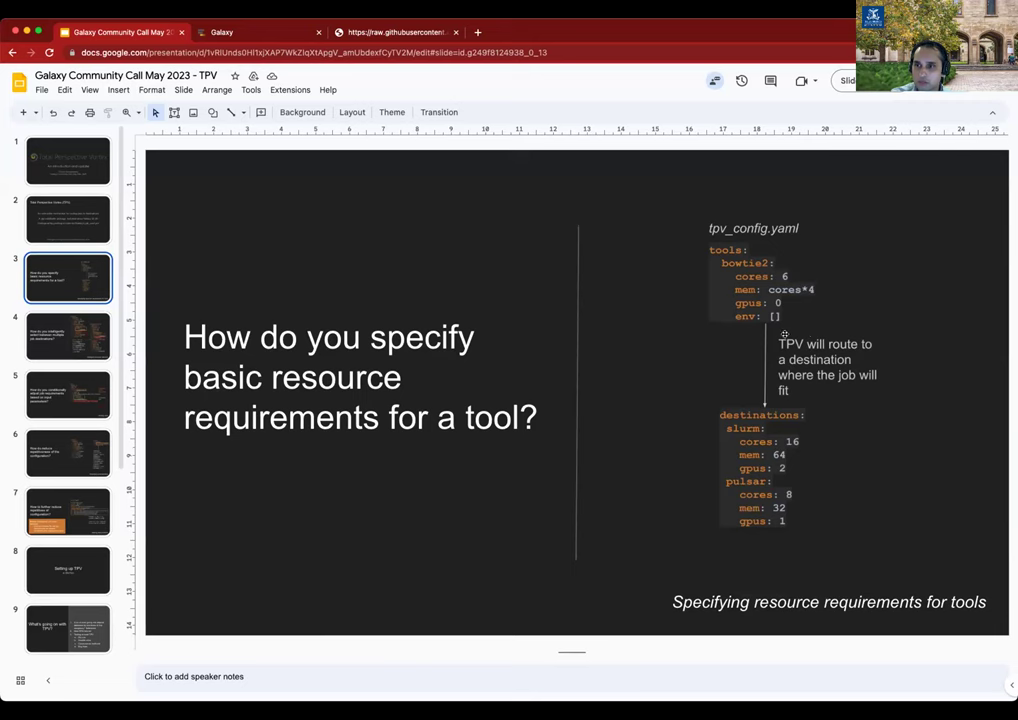
Show slide 4 on selecting between multiple job destinations, briefly previewing slide 5 and returning.
left_click(53, 340)
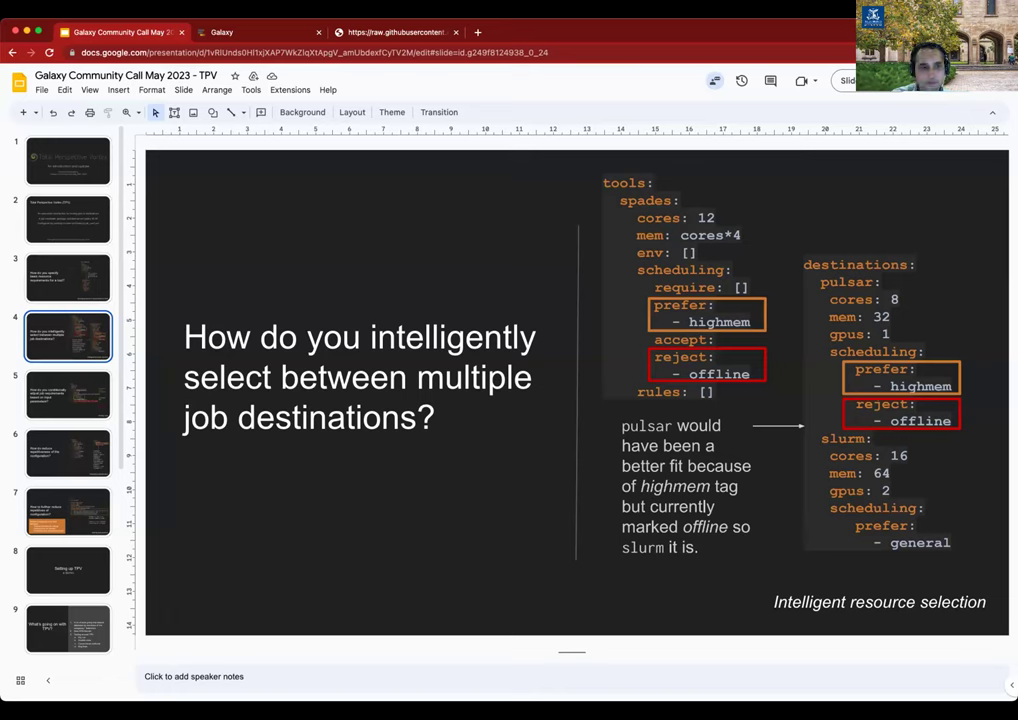
key("Down")
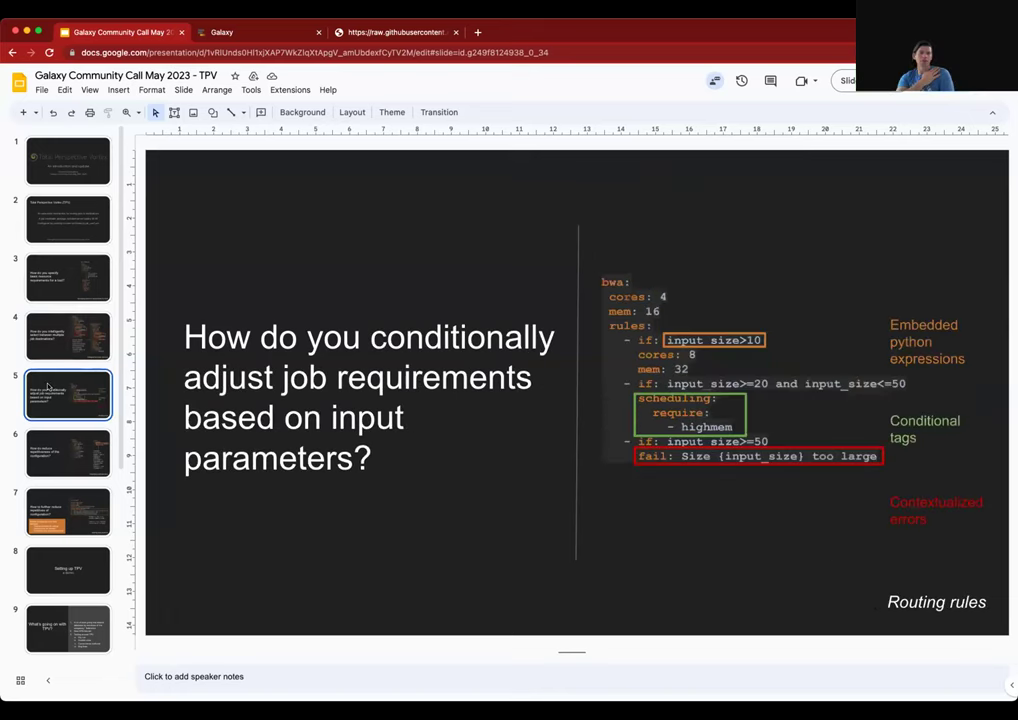
key("Up")
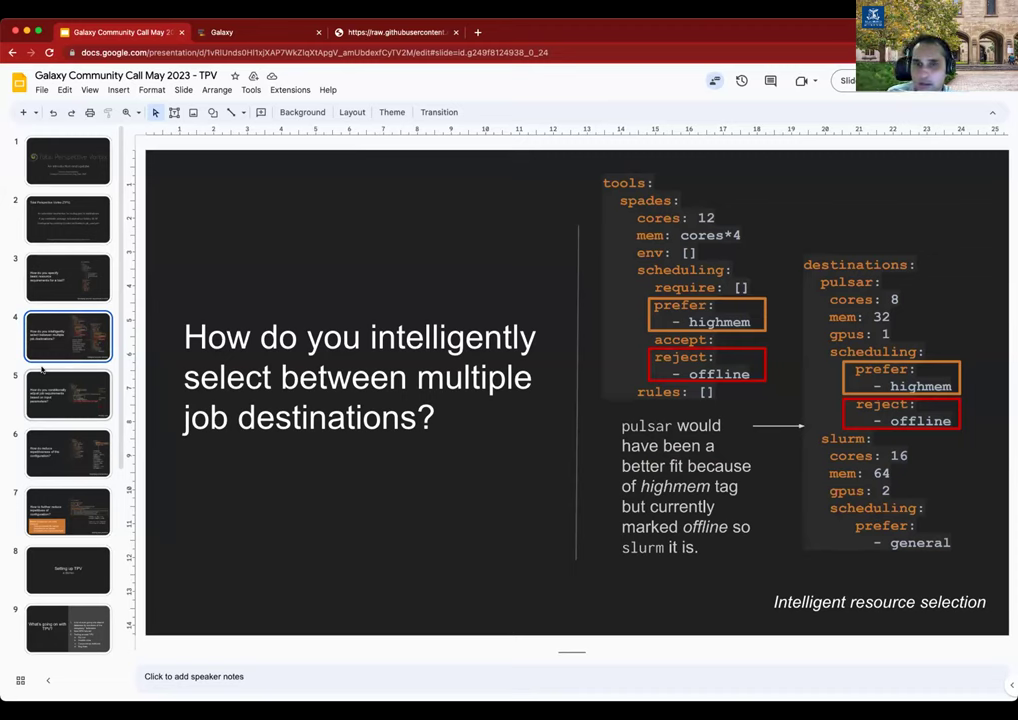
Go from slide 5 on conditional job requirements to slide 6 on reducing configuration repetitiveness.
left_click(51, 391)
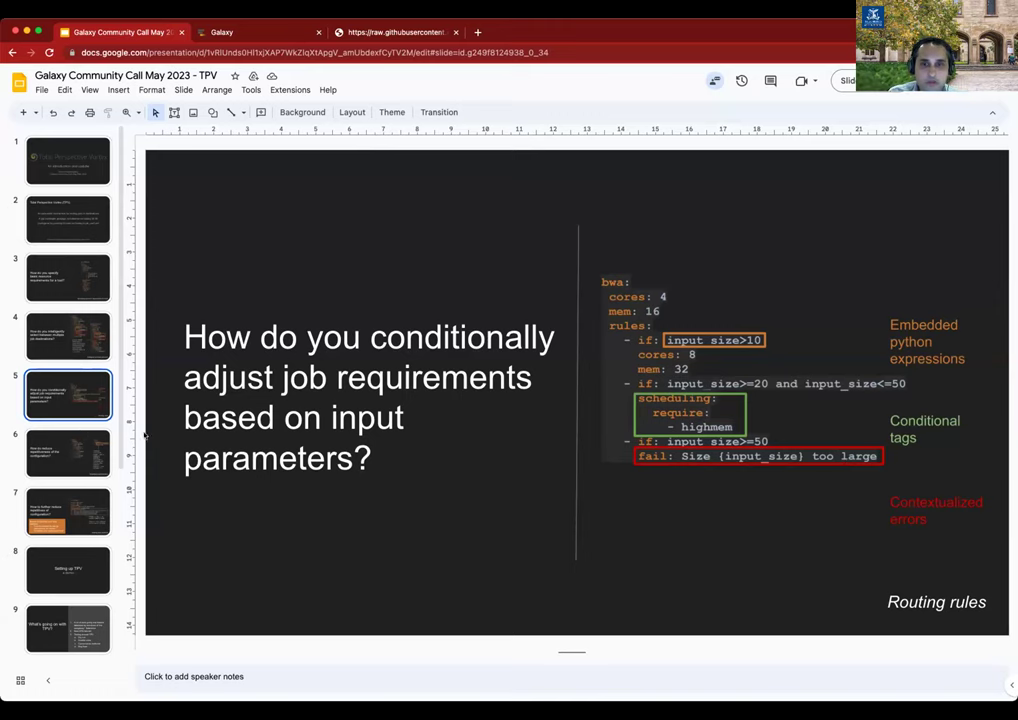
left_click(85, 440)
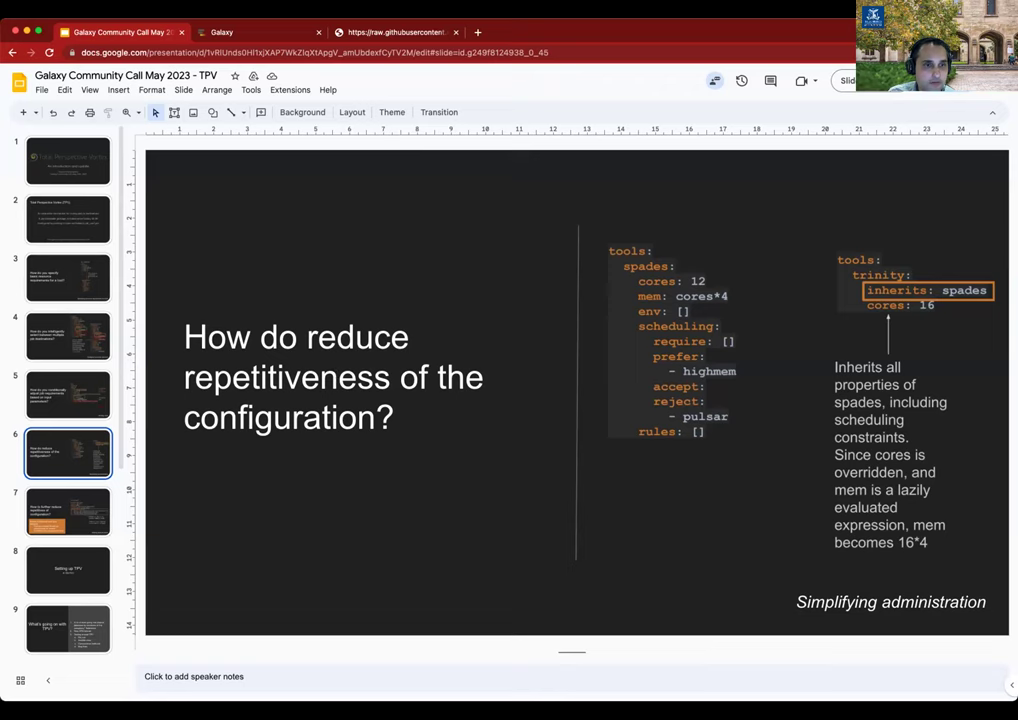
Advance to slide 7 about pointing job_conf.yml at a shared hosted rules database.
key("Down")
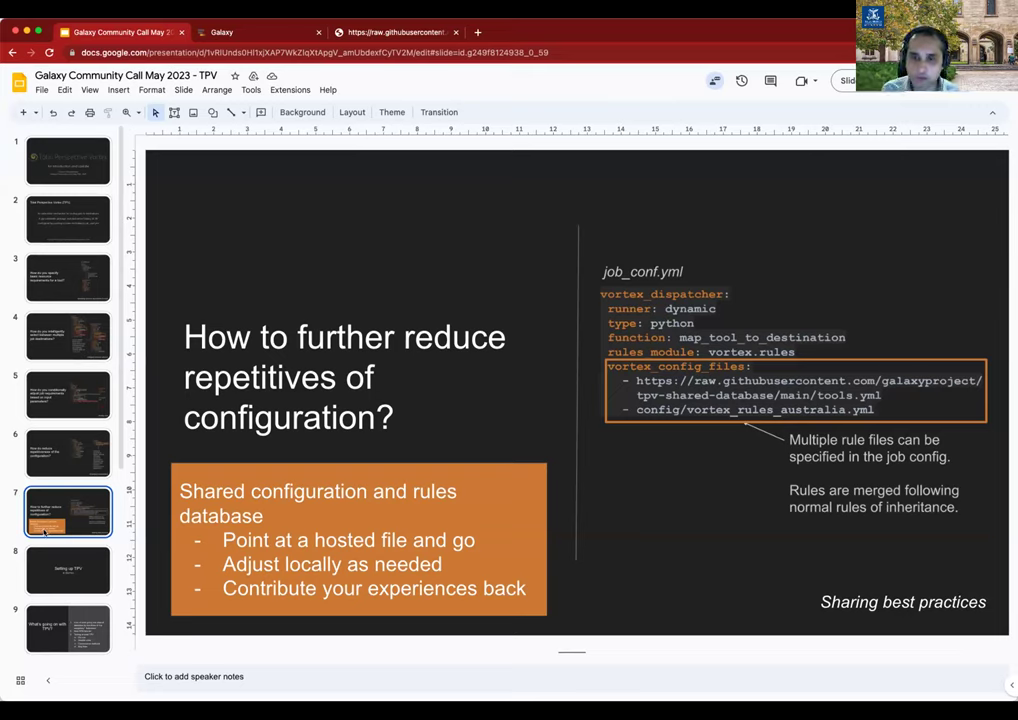
Show slide 8, the 'Setting up TPV — a demo' section divider.
left_click(75, 574)
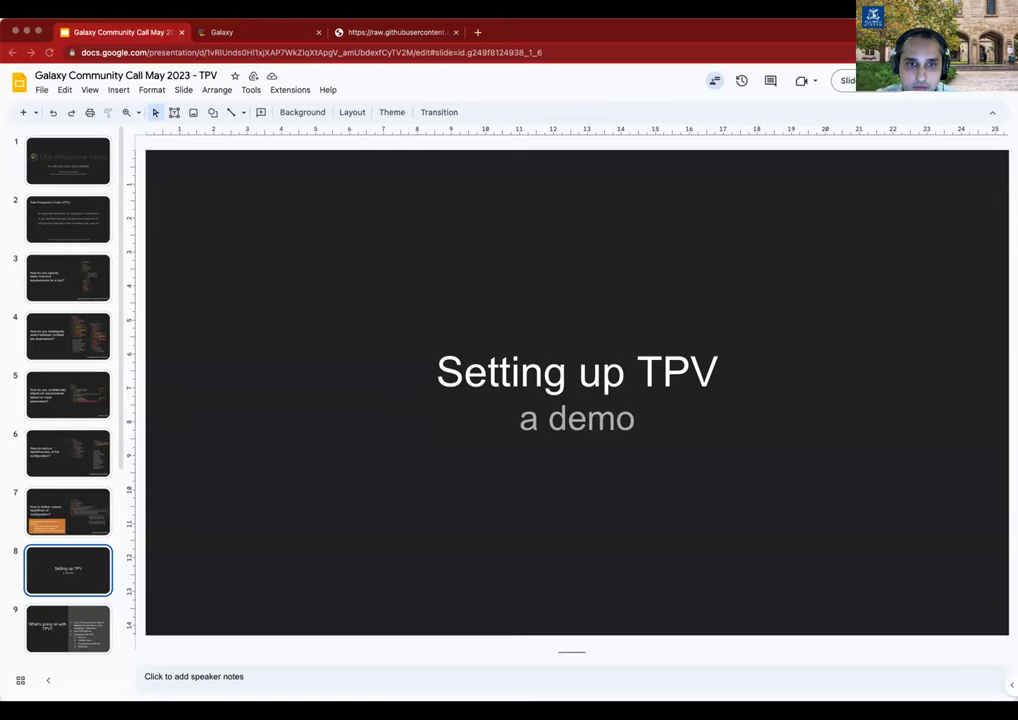
Bring iTerm2 forward and stop the running Galaxy server in its session.
key("super+Tab")
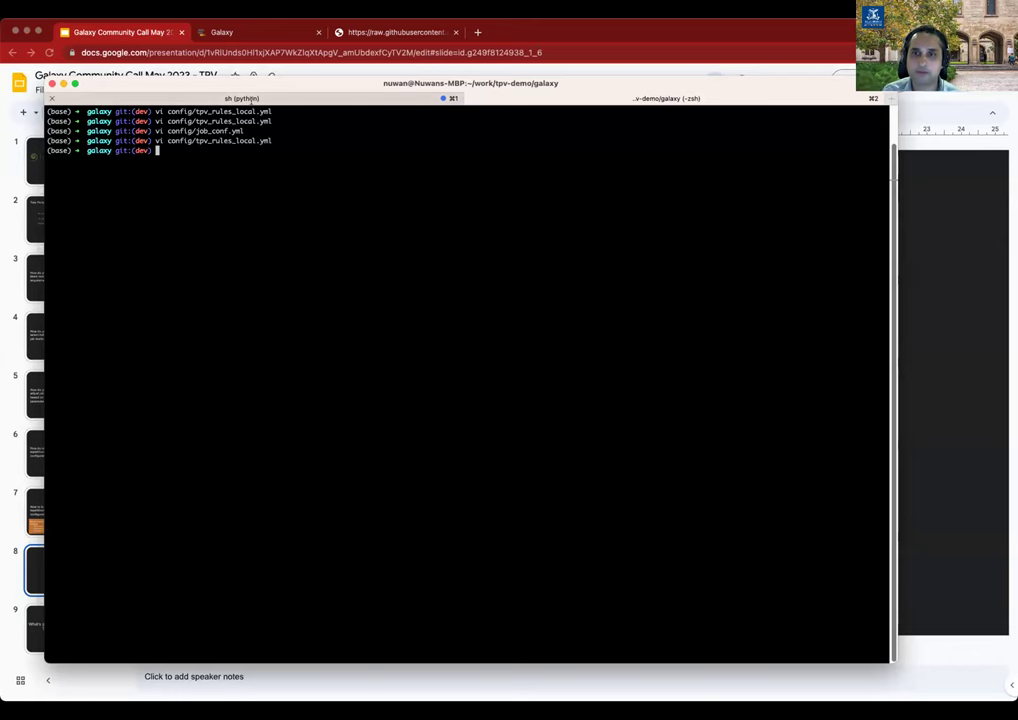
key("super+1")
key("ctrl+c")
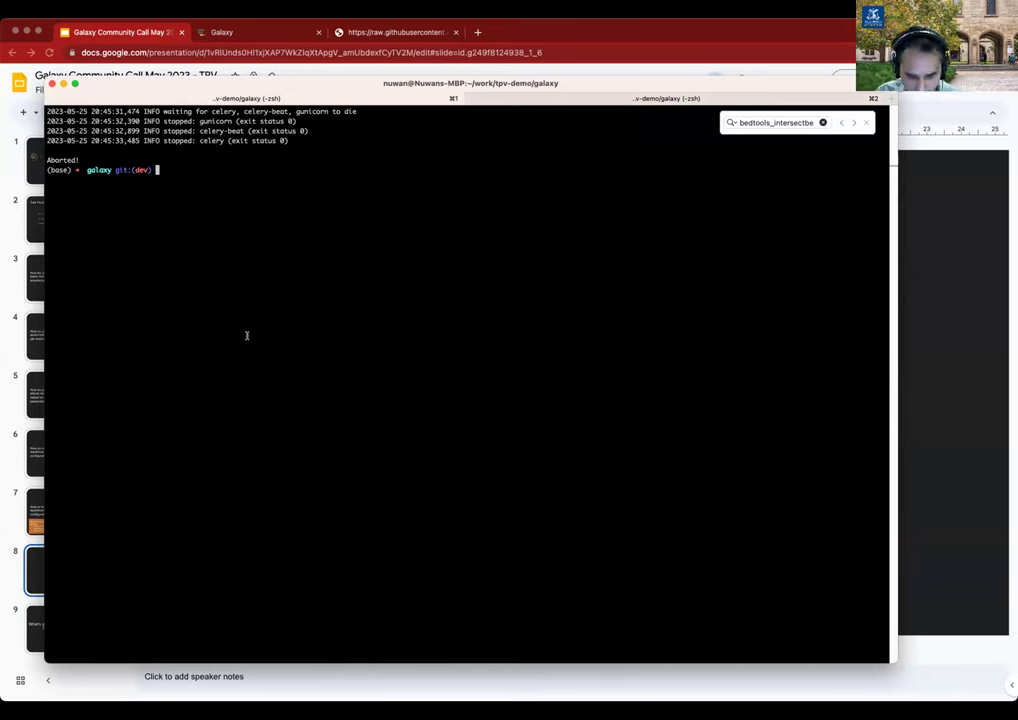
Enter the command 'vi config/galaxy.yml' at the shell prompt without running it.
type("sh r")
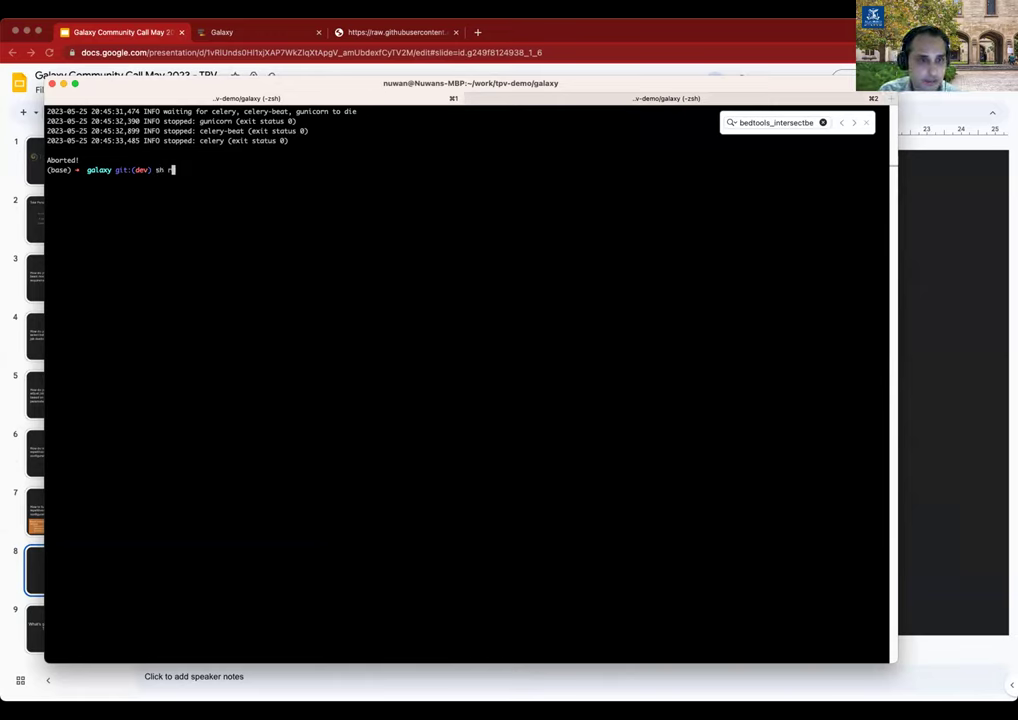
type("un")
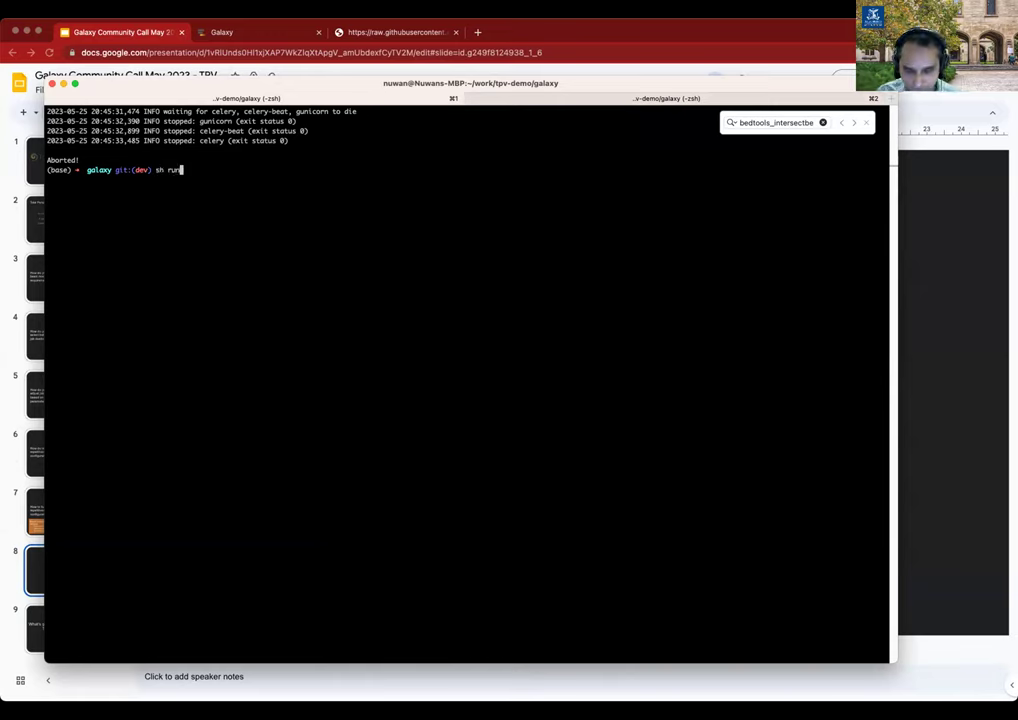
key("BackSpace")
key("BackSpace")
key("BackSpace")
key("BackSpace")
key("BackSpace")
key("BackSpace")
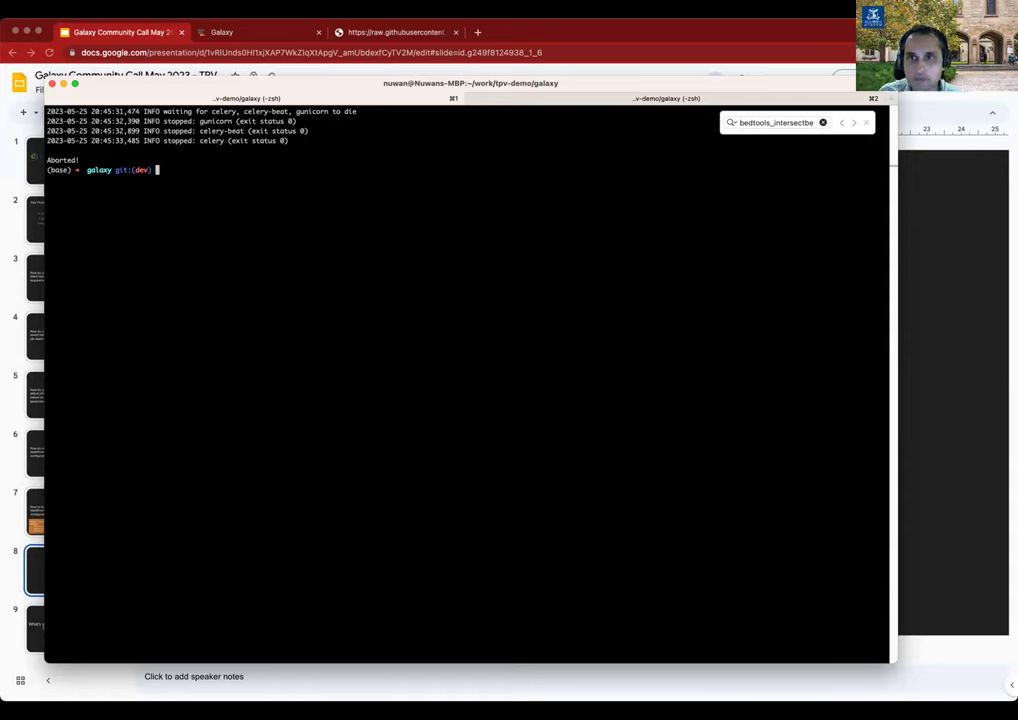
type("vi c")
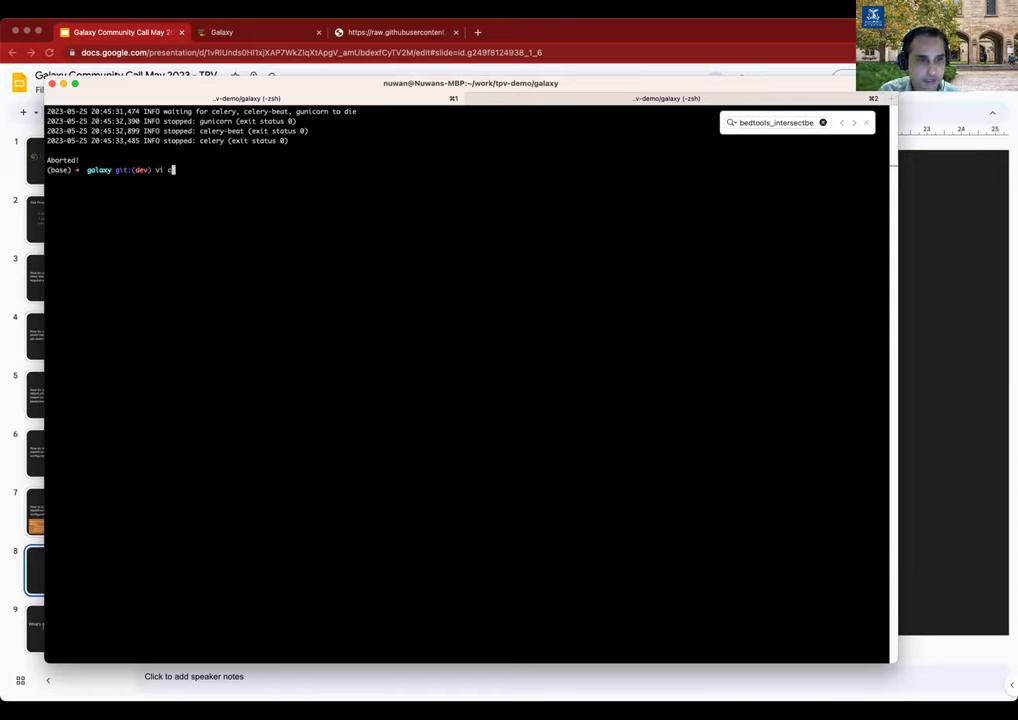
key("BackSpace")
type("gala")
key("BackSpace")
key("BackSpace")
type("laxy")
key("BackSpace")
key("BackSpace")
key("BackSpace")
key("BackSpace")
key("BackSpace")
key("BackSpace")
type("config/galaxy.yml")
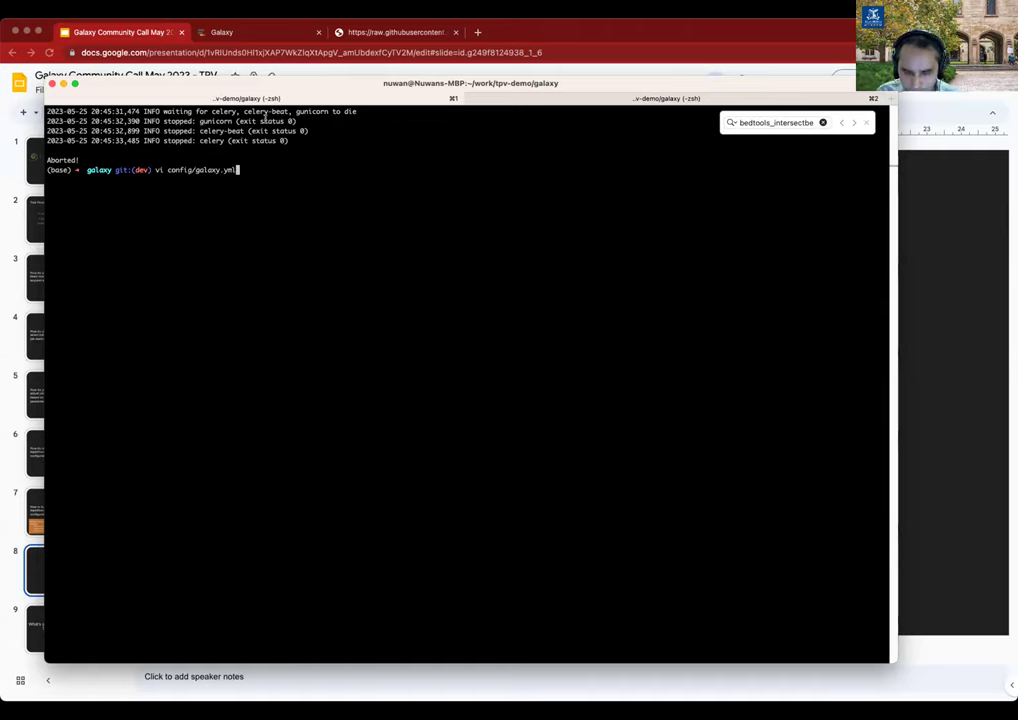
Enlarge the terminal font twice and open config/galaxy.yml at the watch_job_rules setting.
key("super+equal")
key("super+equal")
key("super+equal")
key("super+equal")
key("super+equal")
key("super+equal")
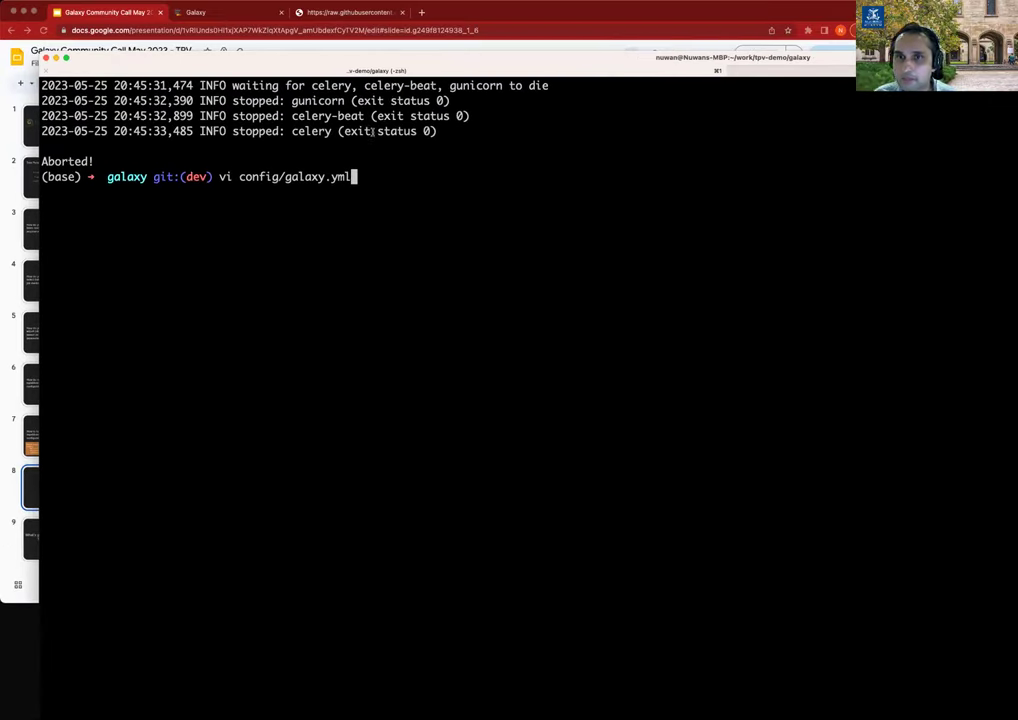
key("super+equal")
key("Return")
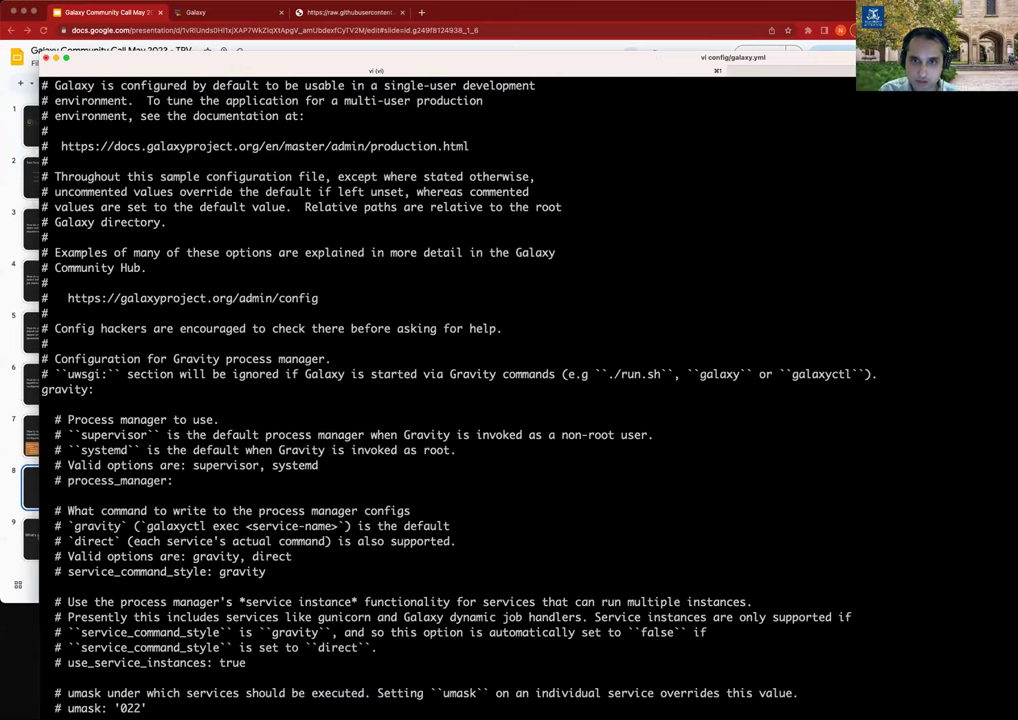
key("Return")
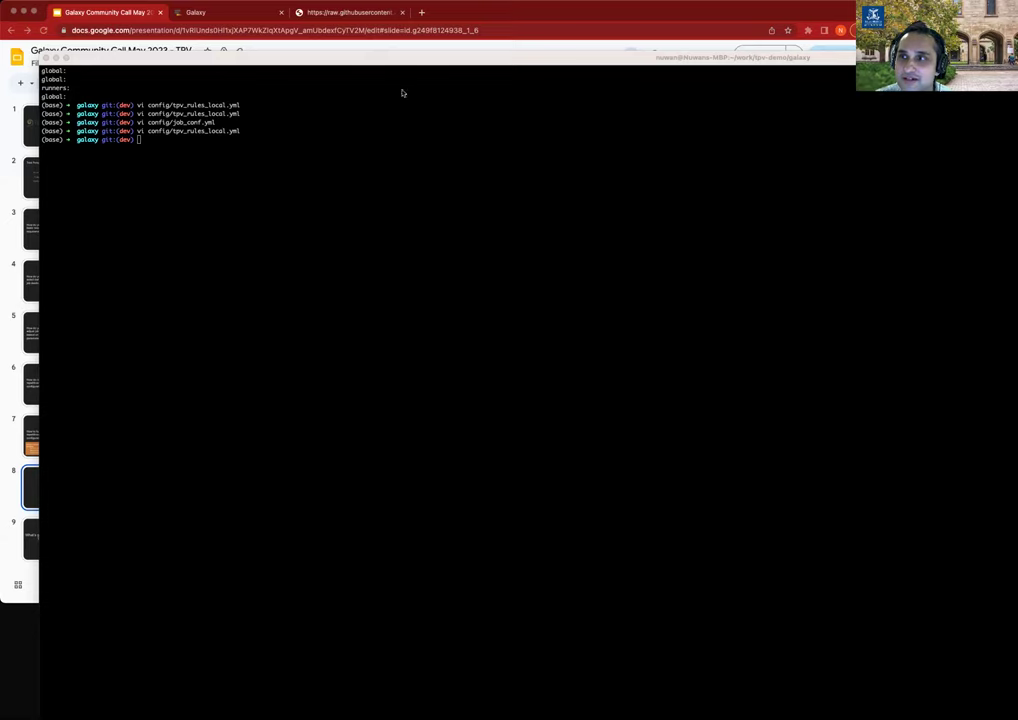
Focus the iTerm2 terminal window with the shell prompt.
left_click(122, 72)
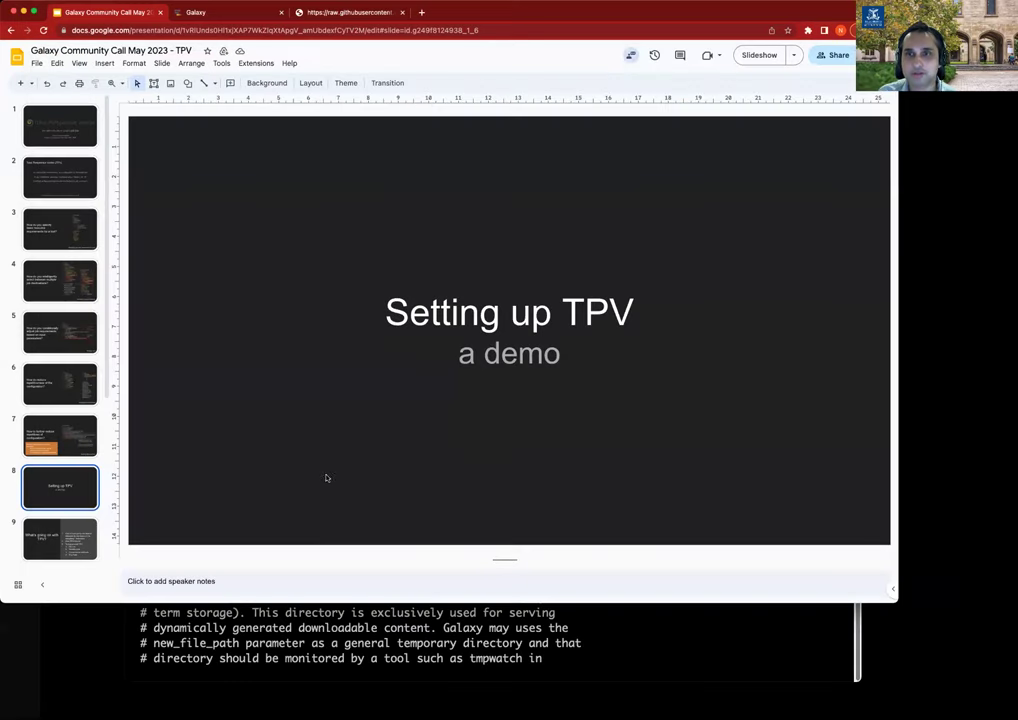
Bring the galaxy.yml editor window forward and highlight the watch_job_rules option.
left_click(203, 643)
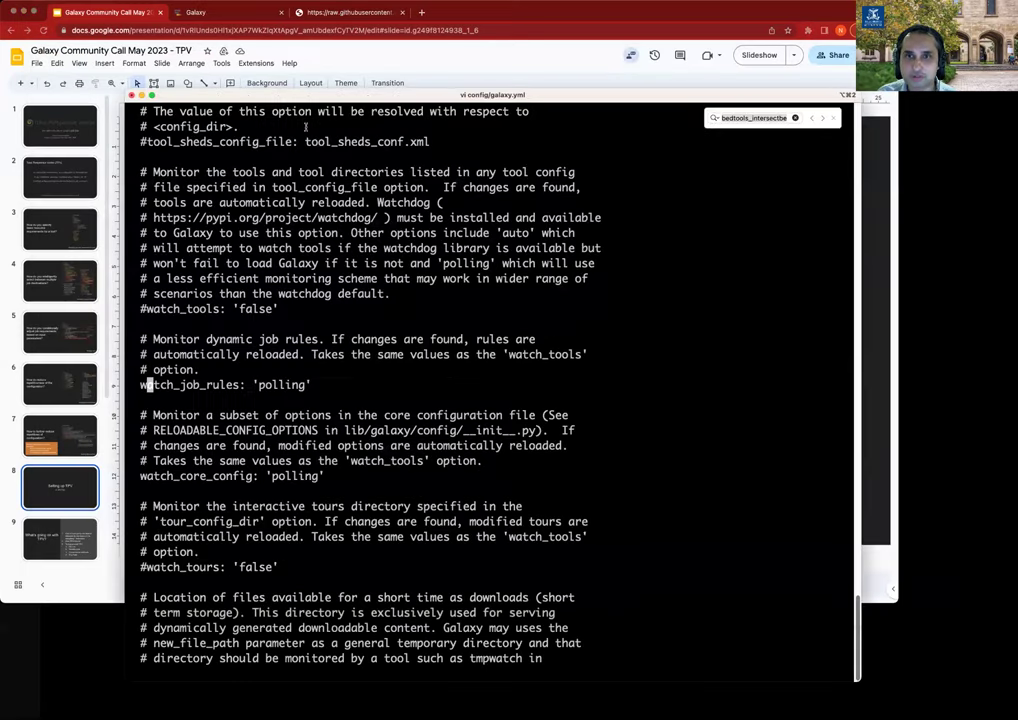
left_click_drag(238, 97, 198, 109)
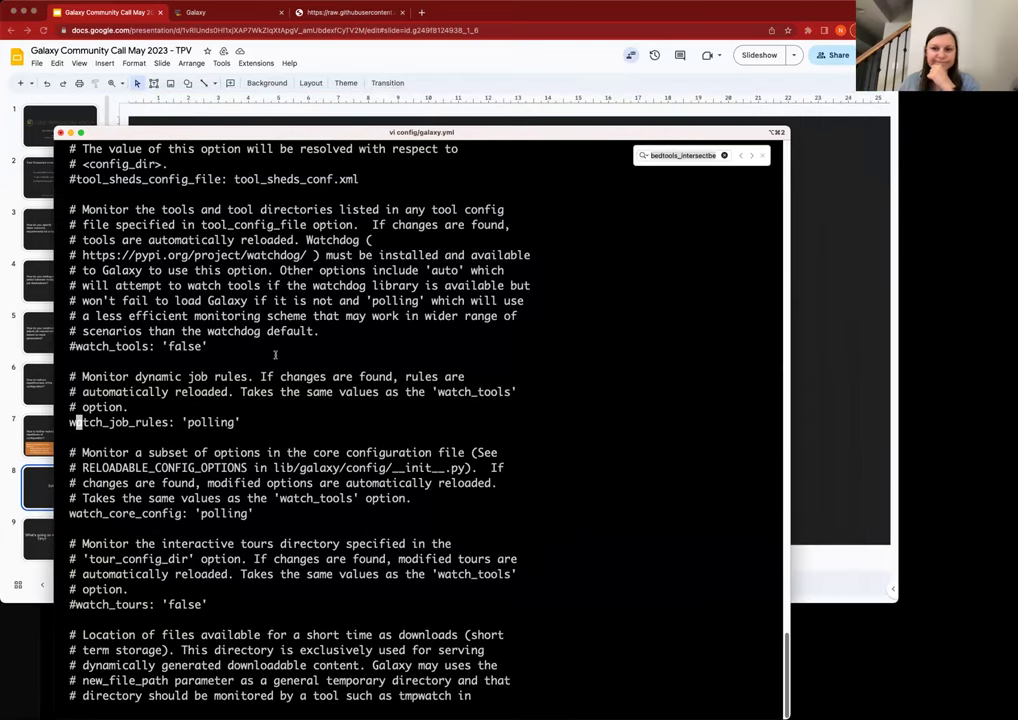
double_click(111, 423)
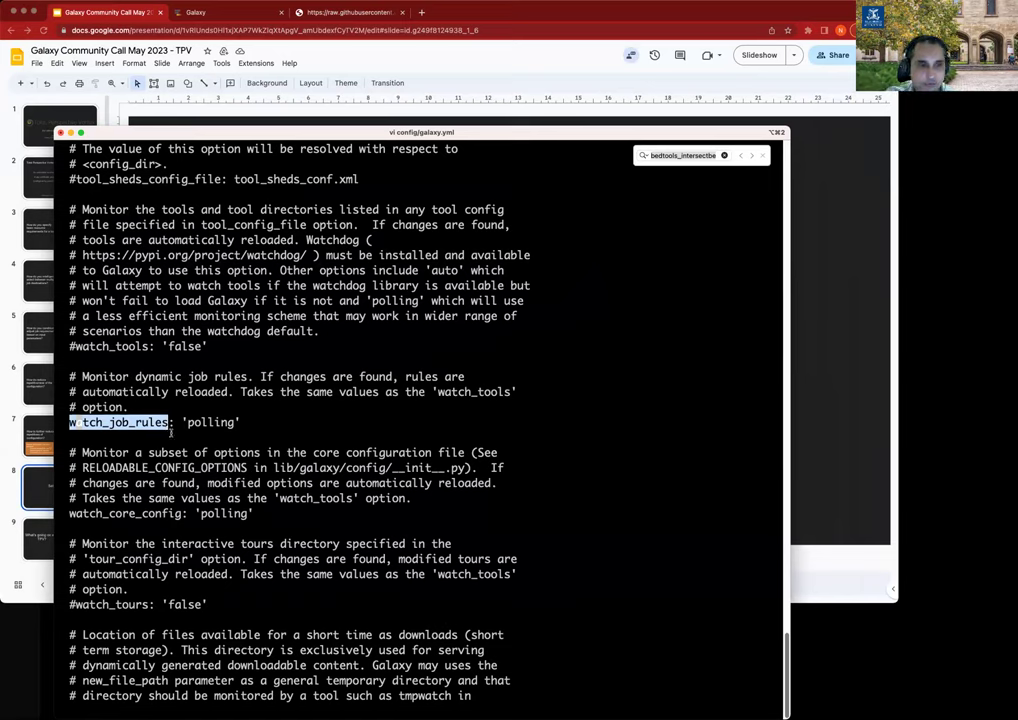
key("Escape")
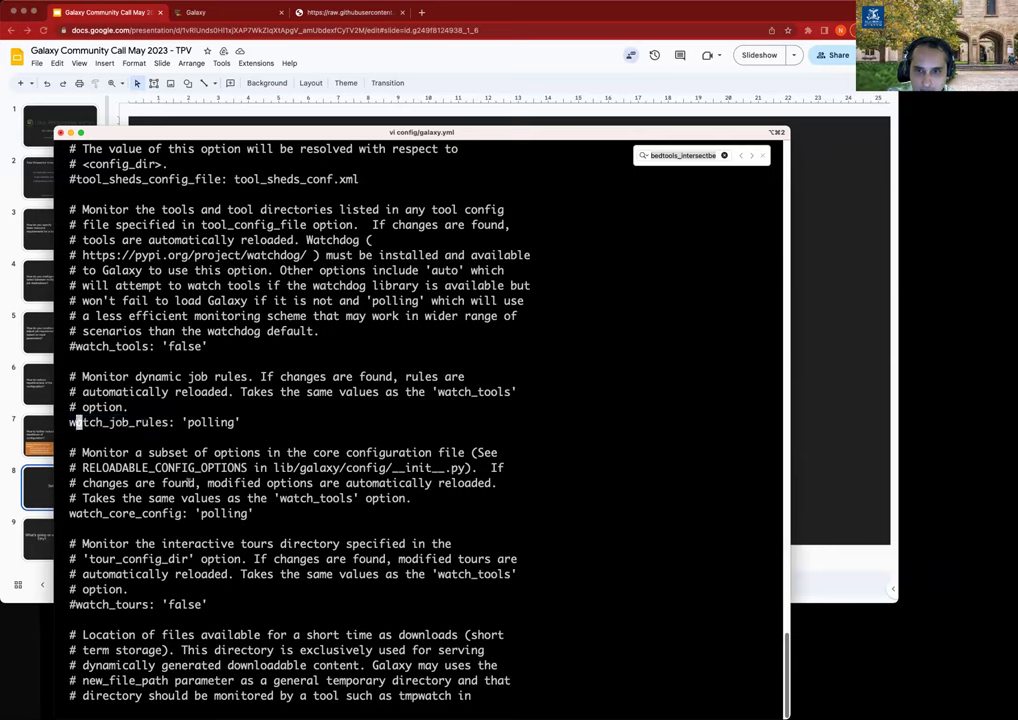
Save and quit galaxy.yml with :wq, then recall the previous vi command.
type(":w")
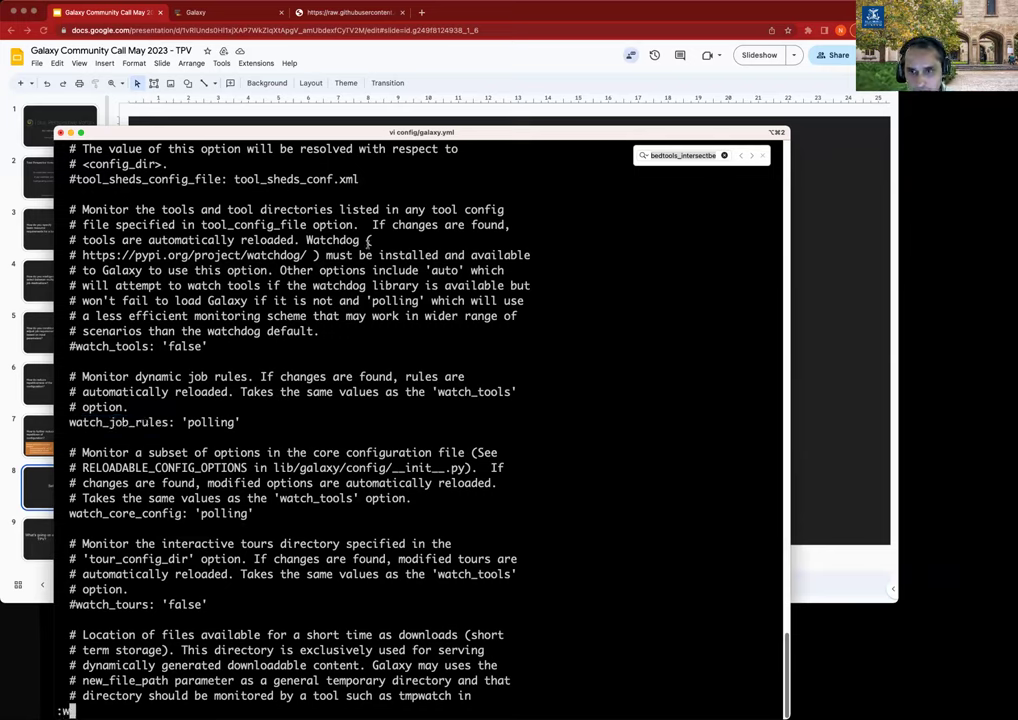
type("q")
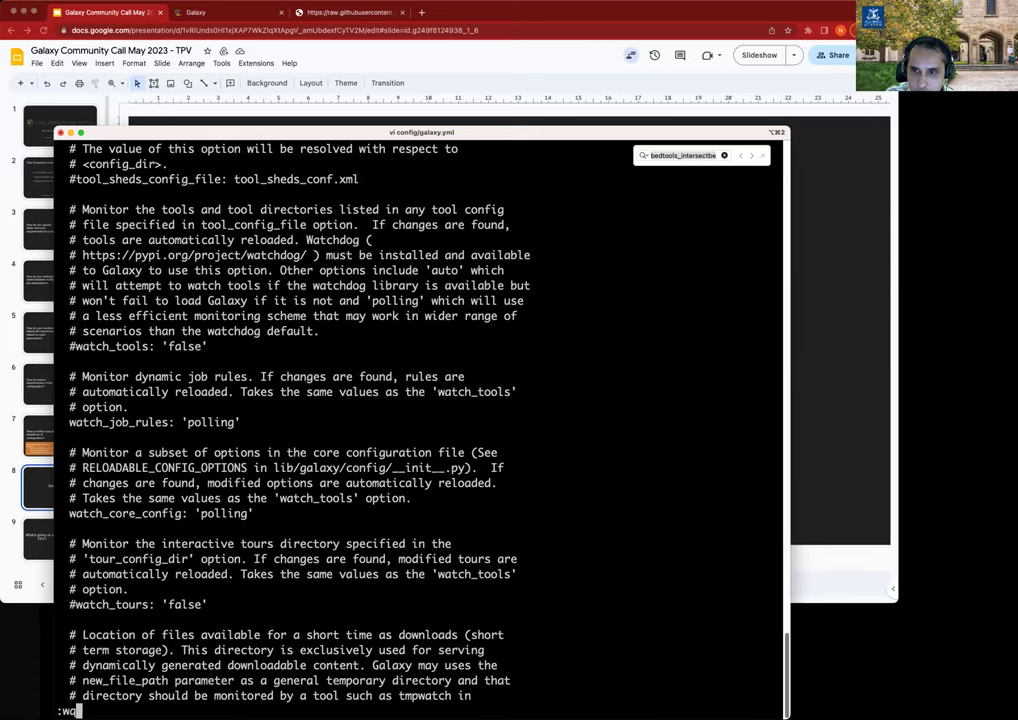
key("Return")
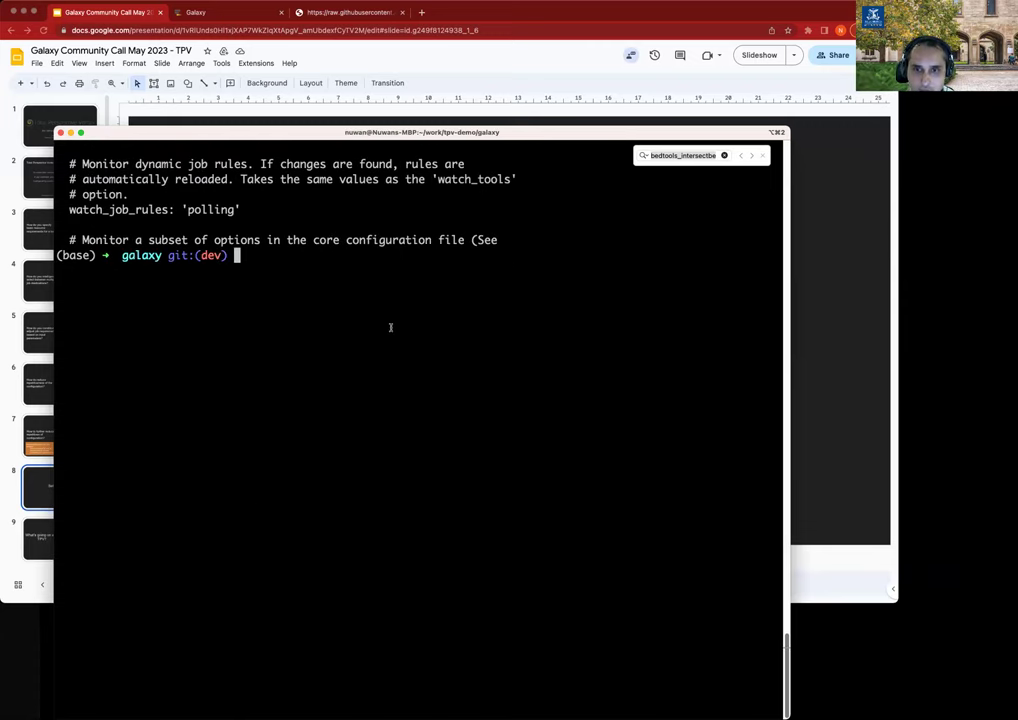
key("Up")
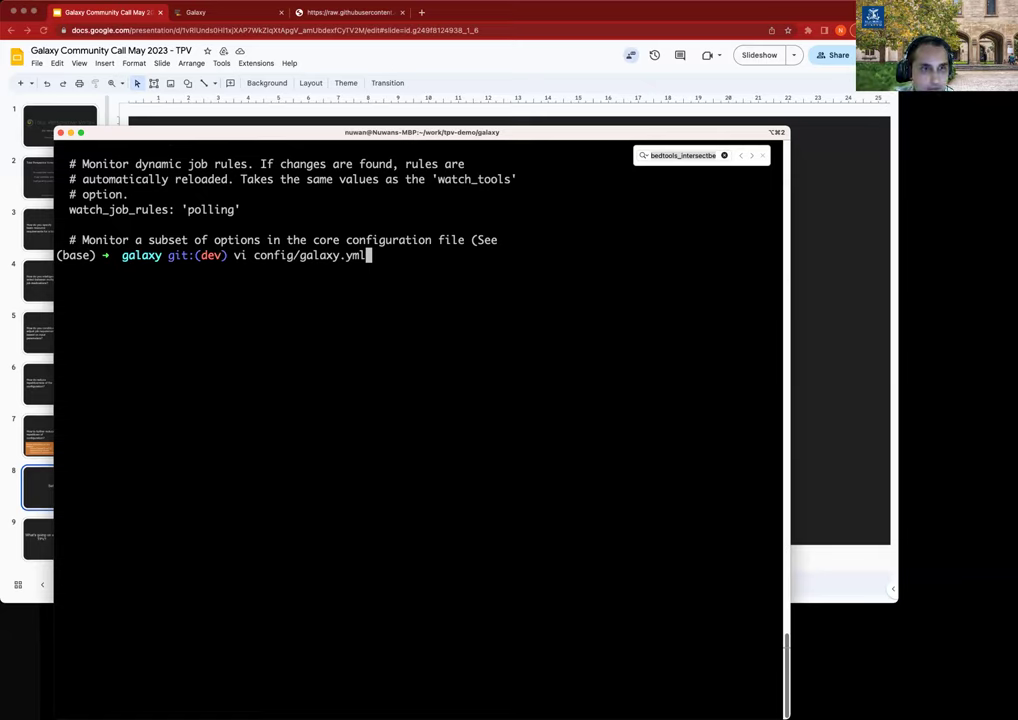
Create config/job_conf.yml and paste the runners and execution block, fixing the 'runners' first line.
key("BackSpace")
key("BackSpace")
key("BackSpace")
key("BackSpace")
key("BackSpace")
key("BackSpace")
key("BackSpace")
key("BackSpace")
key("BackSpace")
key("BackSpace")
type("job_conf.yml")
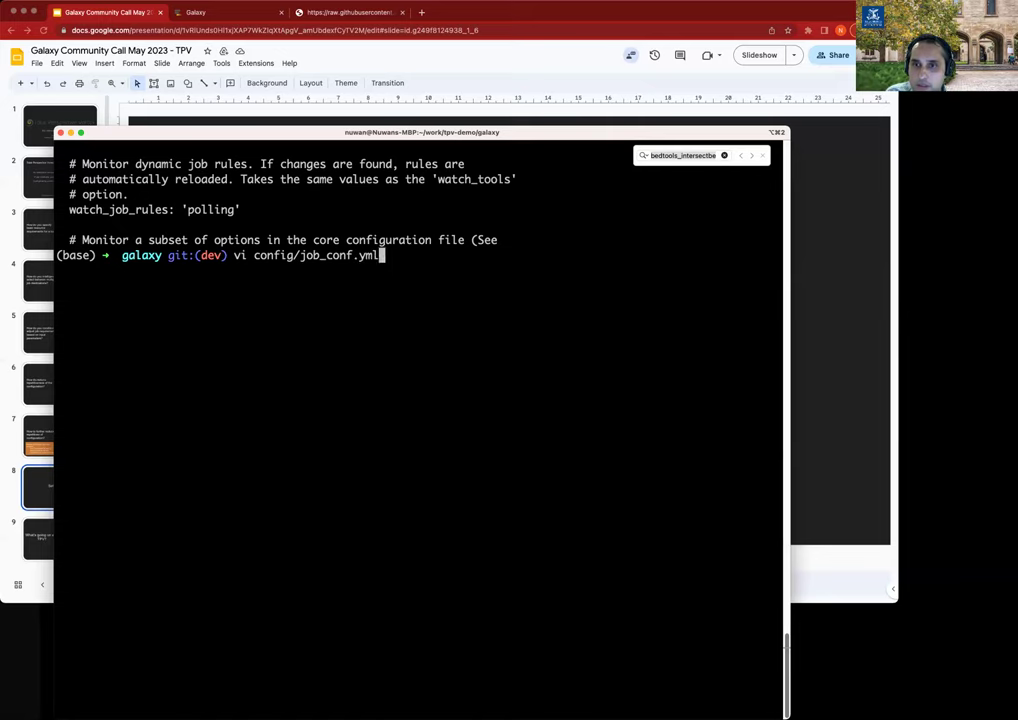
key("Return")
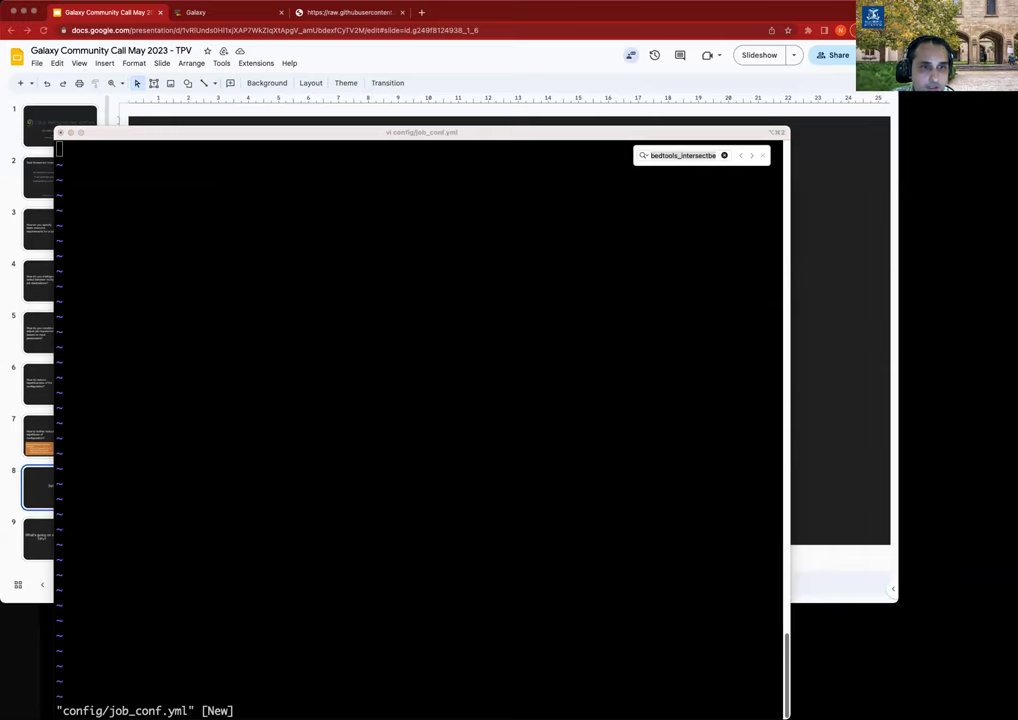
left_click(303, 367)
key("i")
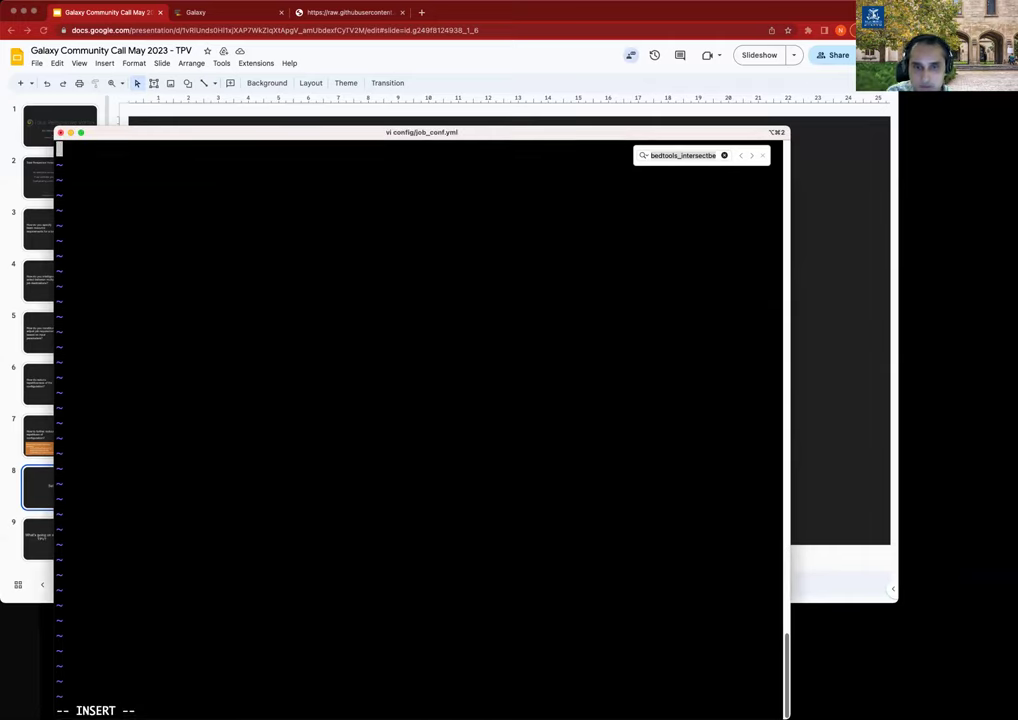
type("unners:   local:     load: galaxy.jobs.runners.local:LocalJobRunner     workers: 4  execution:   default: tpv_dispatcher   environments:     tpv_dispatcher:       runner: dynamic       type: python       function: map_tool_to_destination       rules_module: tpv.rules       tpv_config_files:         - config/tpv_rules_local.yml")
key("Up")
key("Up")
key("Up")
key("Up")
key("Up")
key("Up")
key("Up")
key("Up")
key("Up")
key("Up")
key("Up")
key("Up")
key("Up")
type("r")
key("Down")
key("Down")
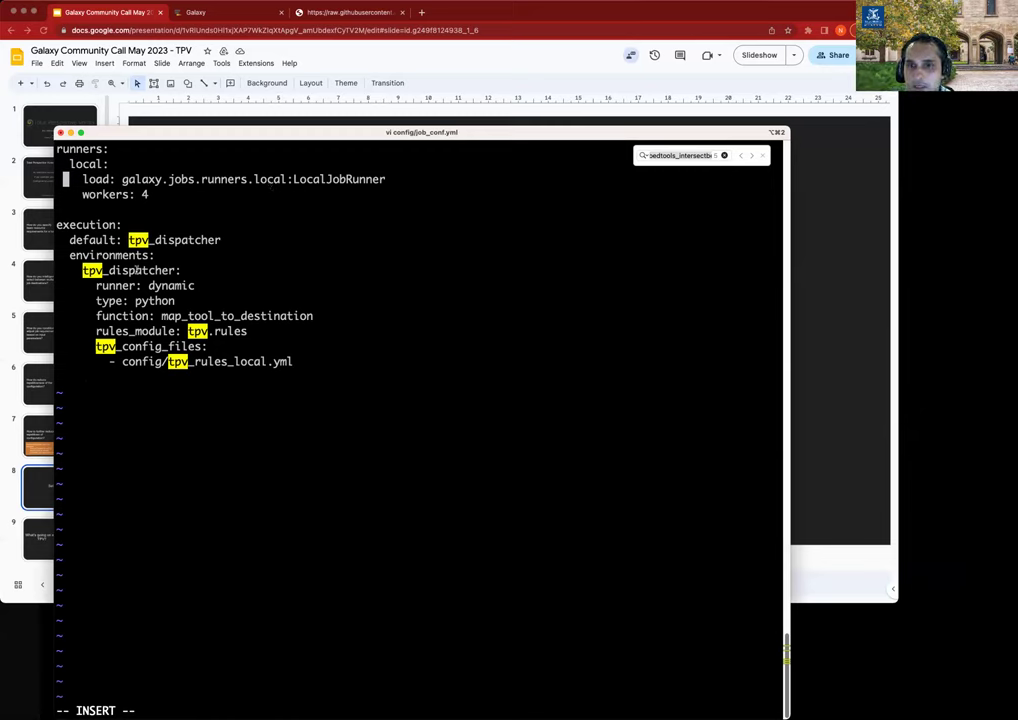
Highlight tpv_dispatcher and tpv_config_files, then copy the config/tpv_rules_local.yml path.
double_click(115, 270)
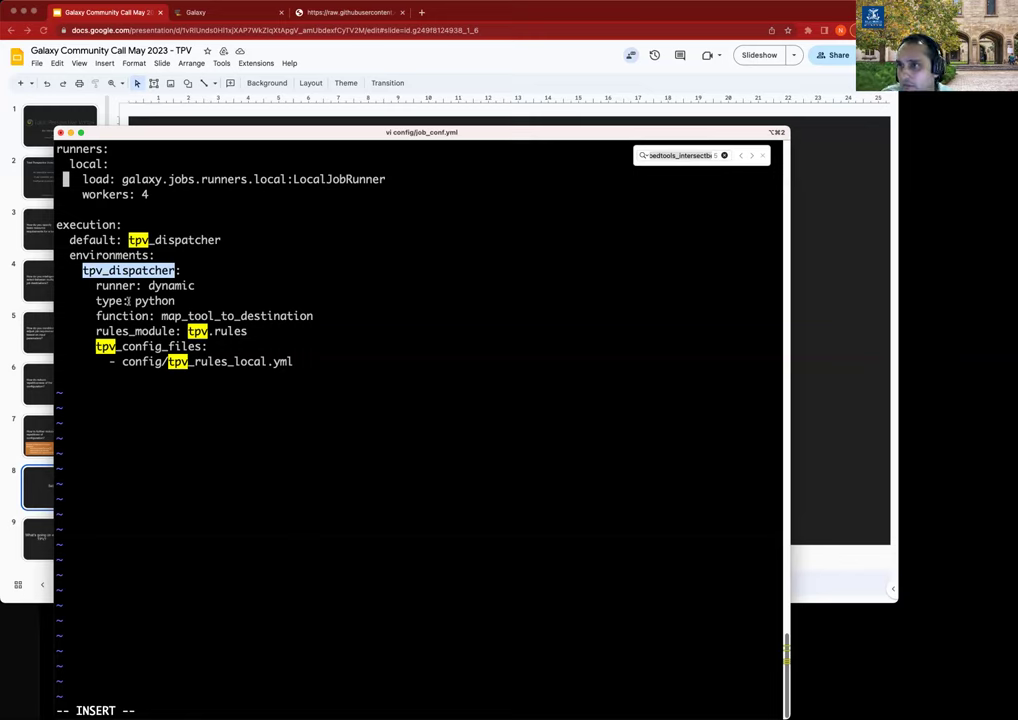
key("Down")
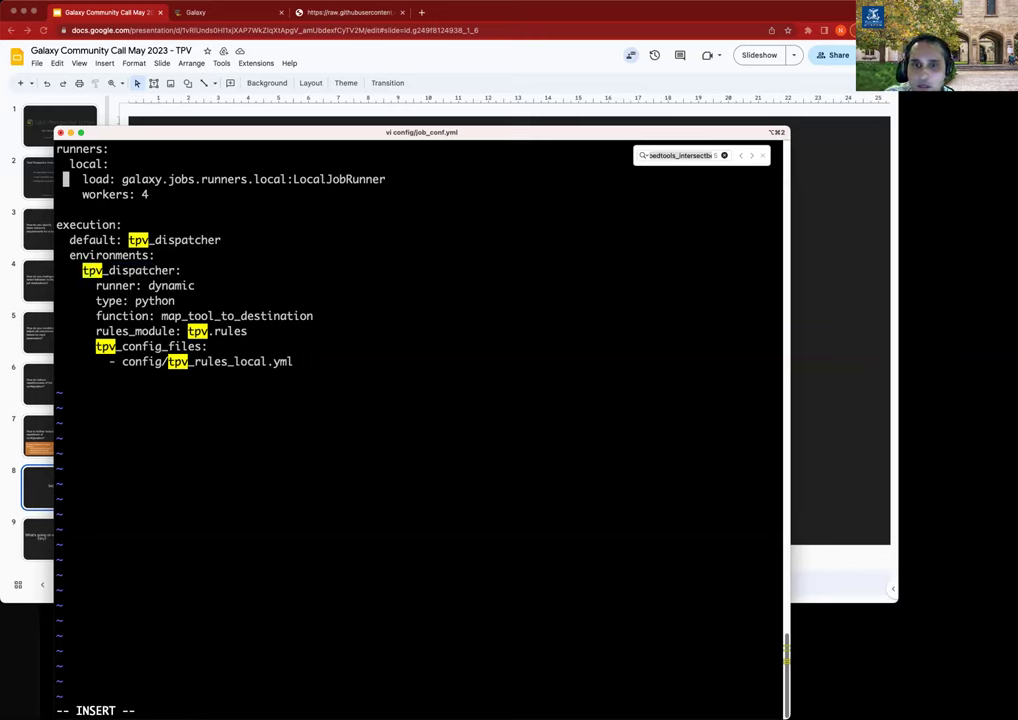
key("Down")
key("Down")
key("Down")
key("Down")
key("Down")
key("Down")
key("Down")
key("Down")
key("Down")
key("Down")
key("Down")
key("Down")
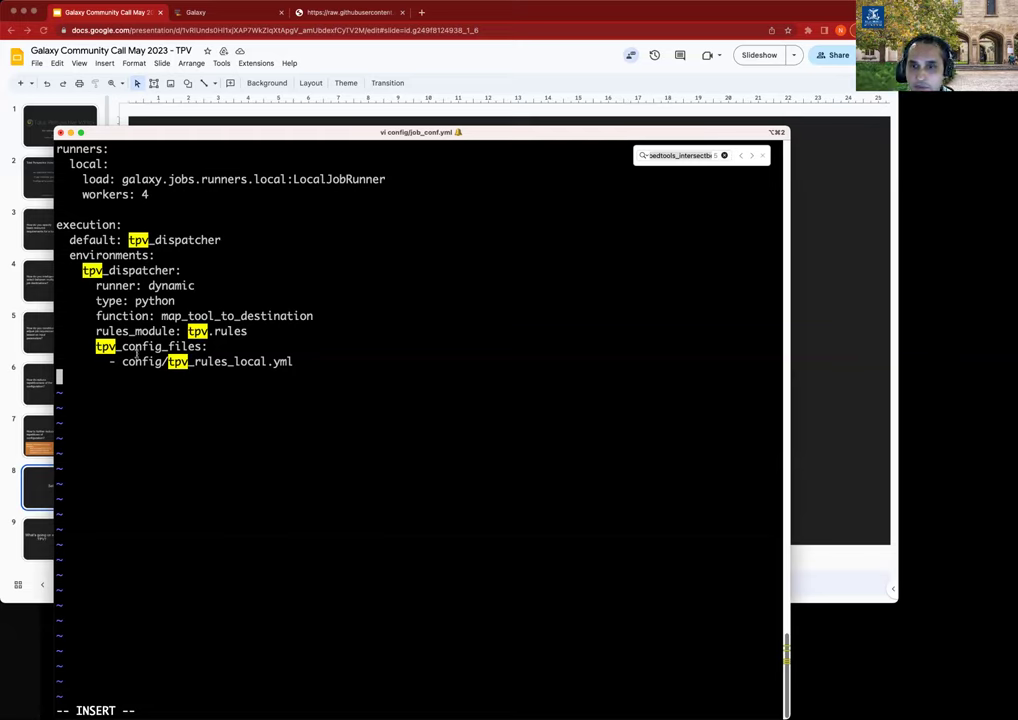
double_click(140, 348)
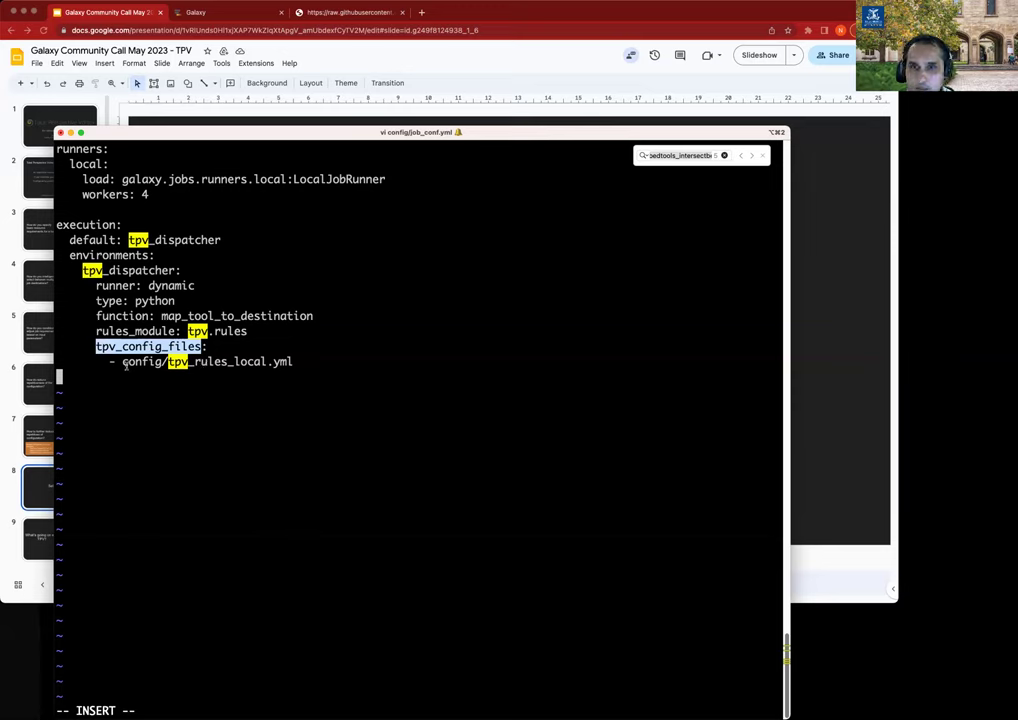
left_click_drag(120, 361, 294, 361)
key("super+c")
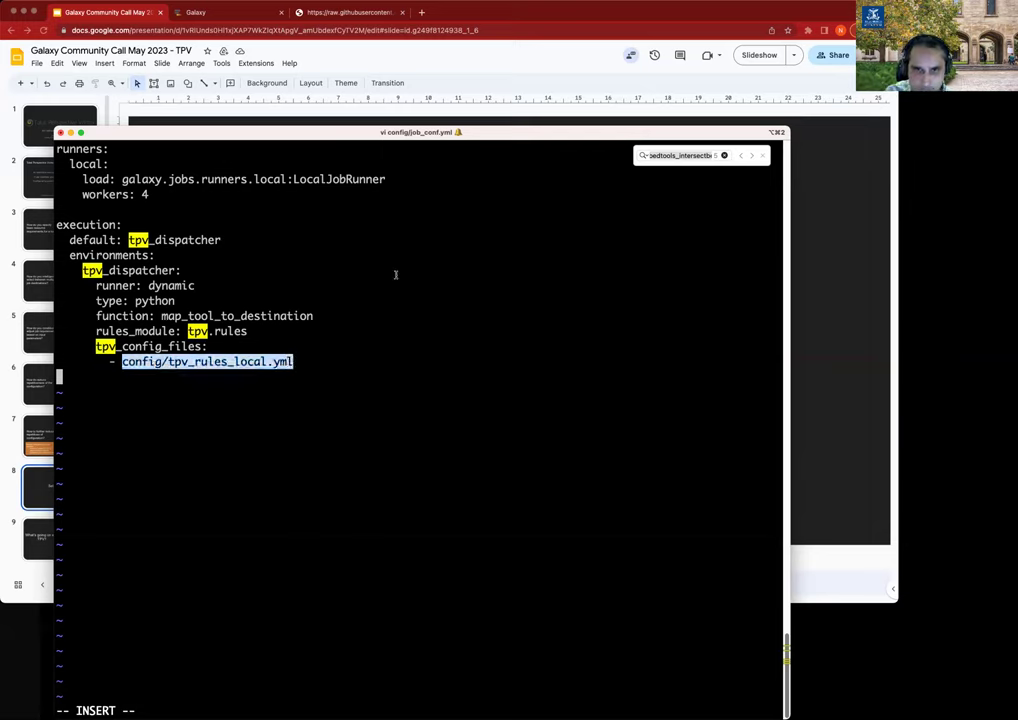
left_click(395, 274)
Save job_conf.yml and quit vi.
key("Escape")
type(":wq")
key("Return")
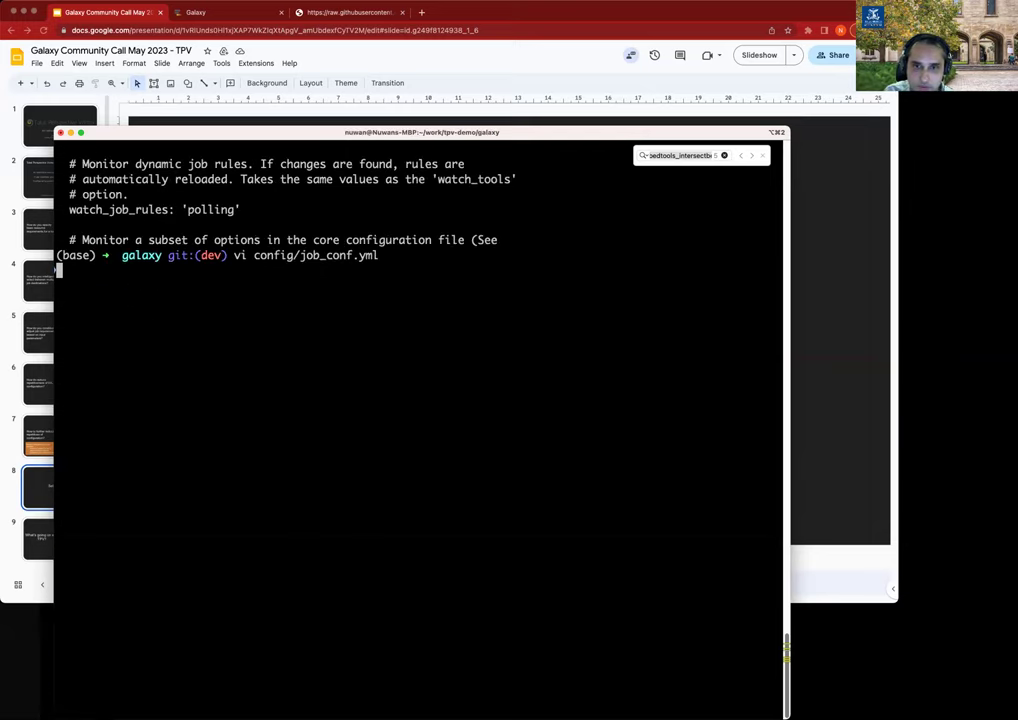
Create config/tpv_rules_local.yml in vi and paste in the TPV rules configuration.
type("vi c")
key("BackSpace")
key("super+v")
key("Return")
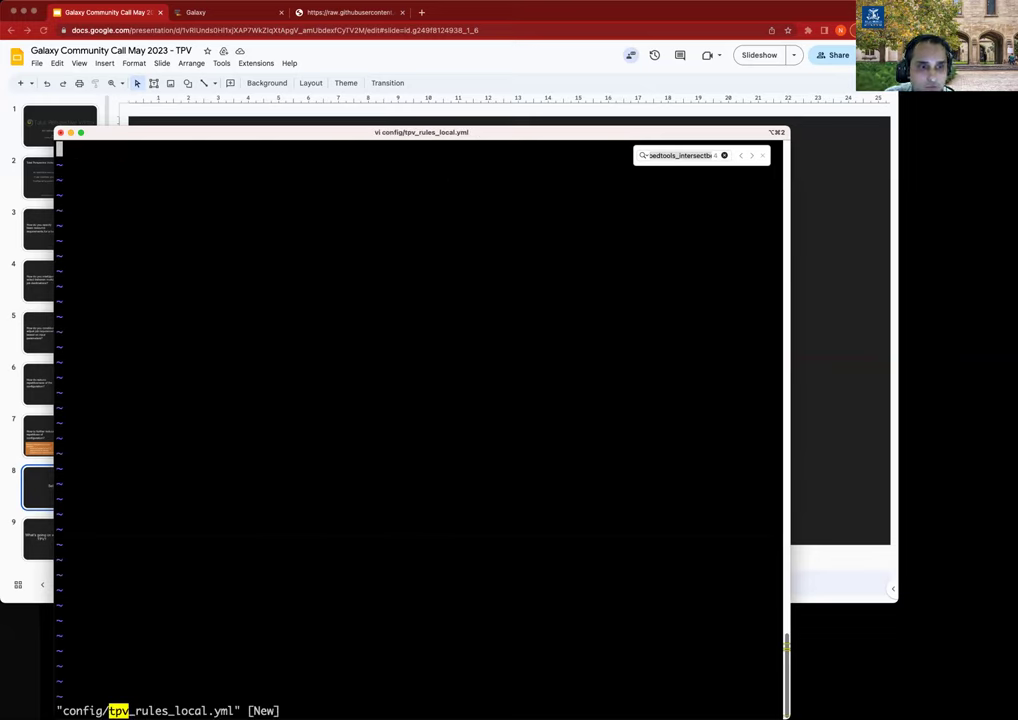
key("super+Tab")
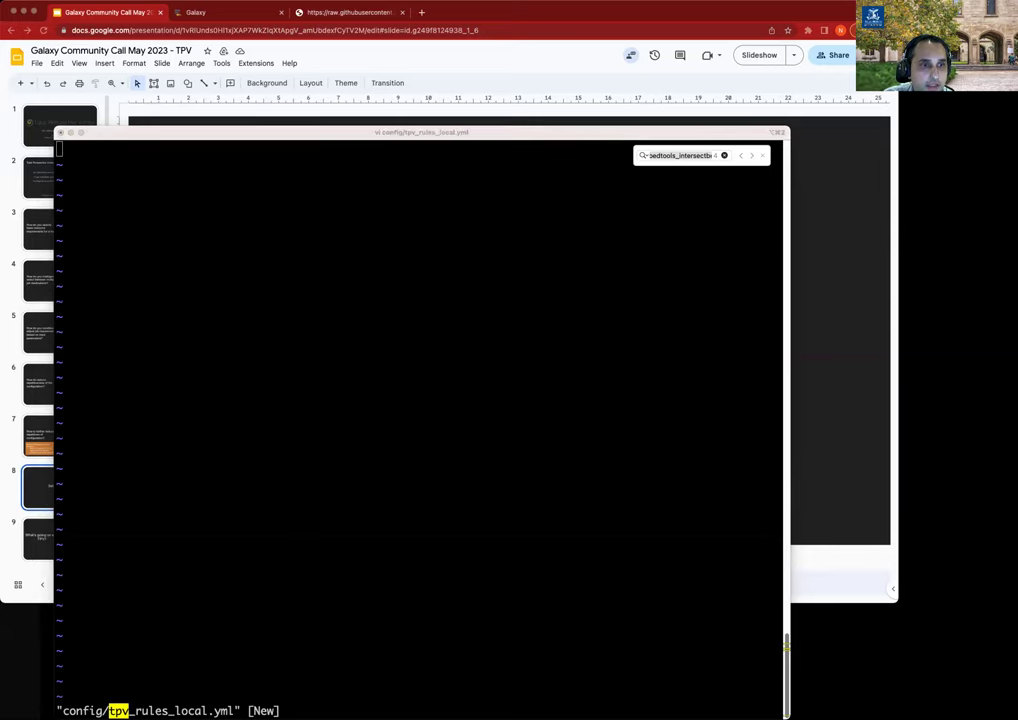
left_click(275, 342)
key("i")
type("global:   default_inherits: default  tools:   default:     abstract: true     cores: 2     mem: cores * 3  destinations:   local:     runner: local     params:       local_slots: \"{cores}\"       local_mem: \"{mem}\"")
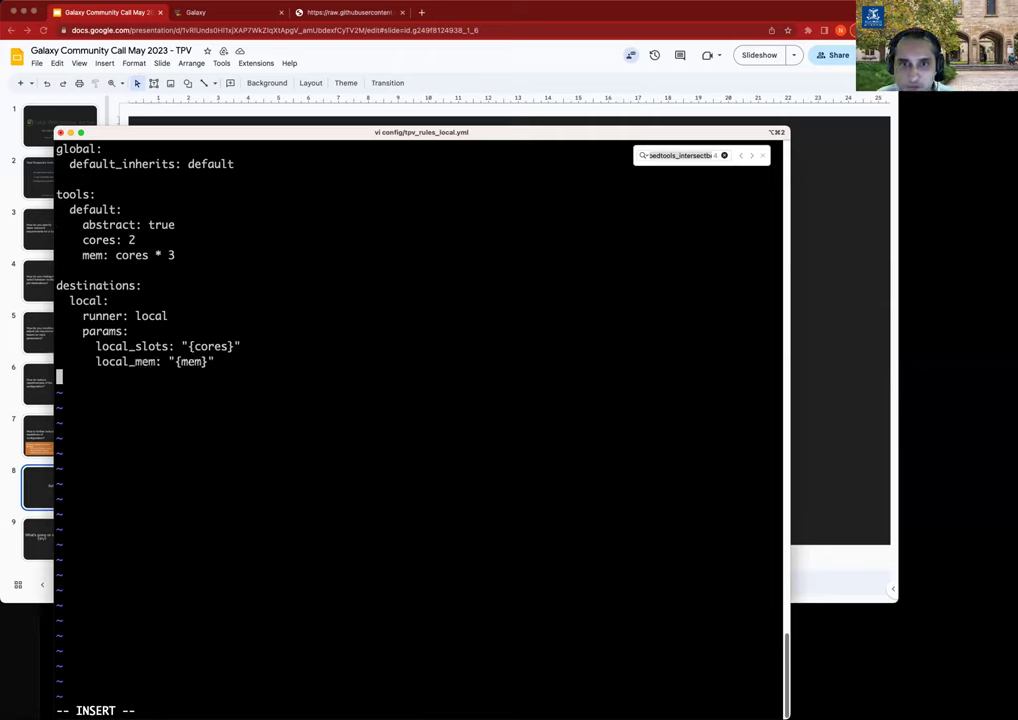
Walk through the global default_inherits setting and the abstract default tool entry.
key("Up")
key("Up")
key("Up")
key("Up")
key("Up")
key("Up")
key("Up")
key("Up")
key("Up")
key("Up")
key("Up")
key("Up")
key("Up")
key("Up")
key("Up")
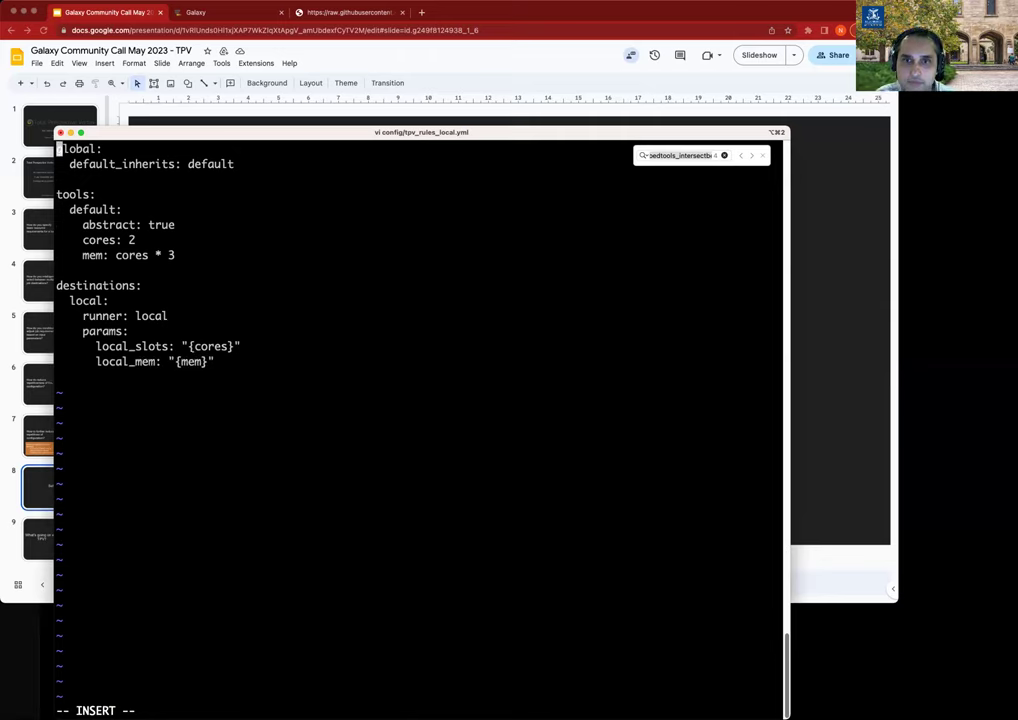
key("Down")
key("Down")
key("Down")
key("Down")
key("Down")
key("Down")
key("Down")
key("Down")
key("Down")
key("Down")
key("Down")
key("Down")
key("Down")
key("Down")
key("Down")
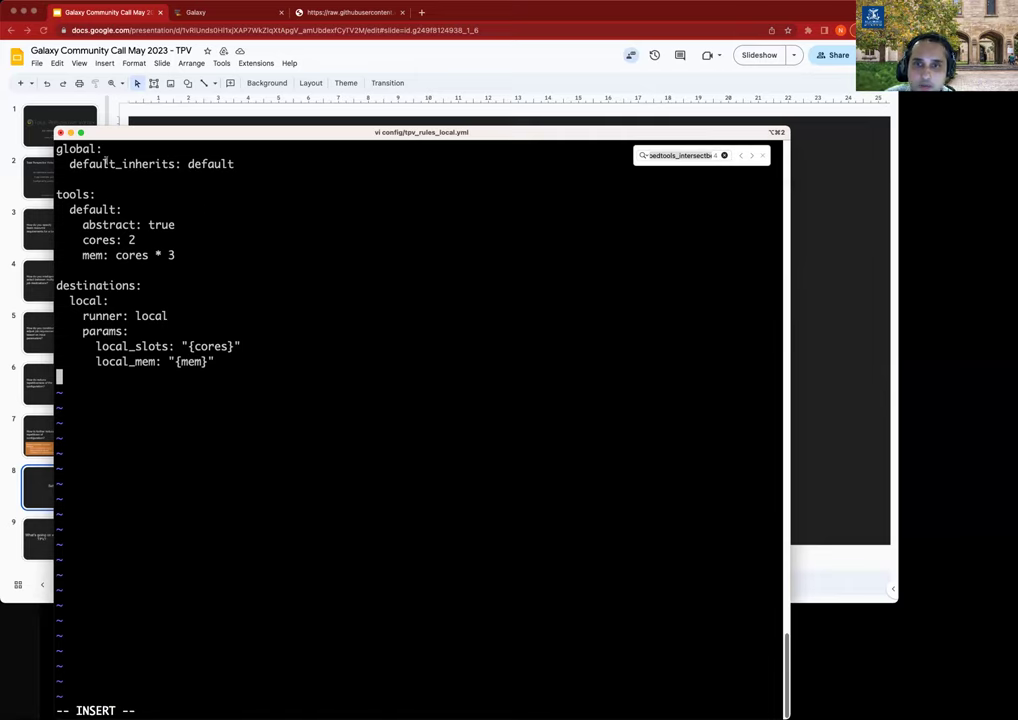
double_click(76, 149)
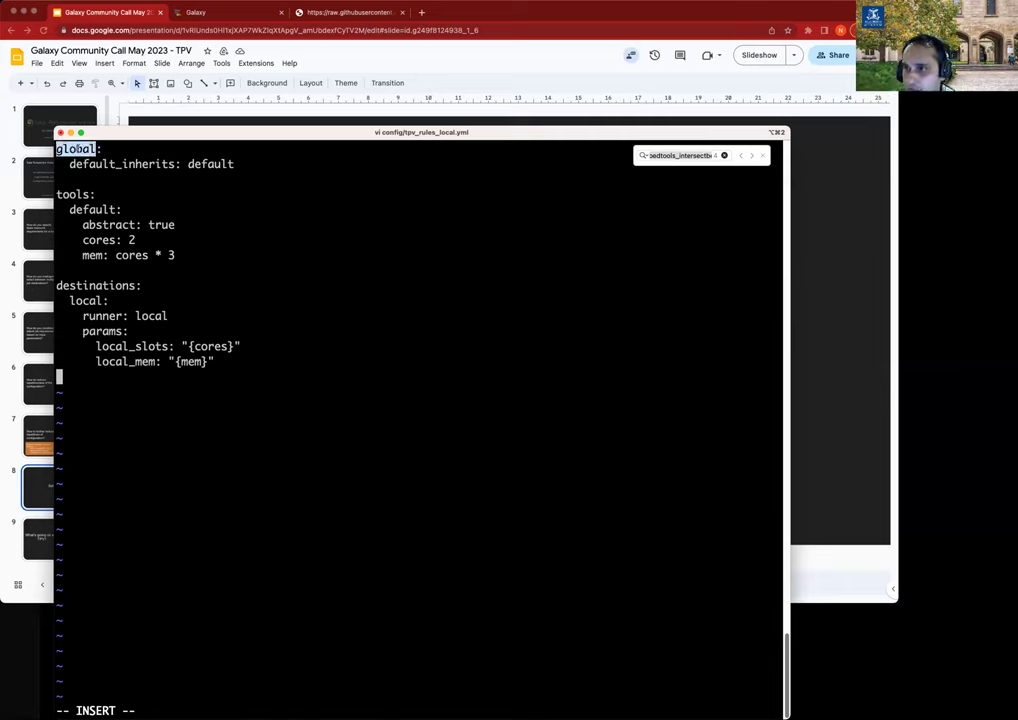
double_click(90, 164)
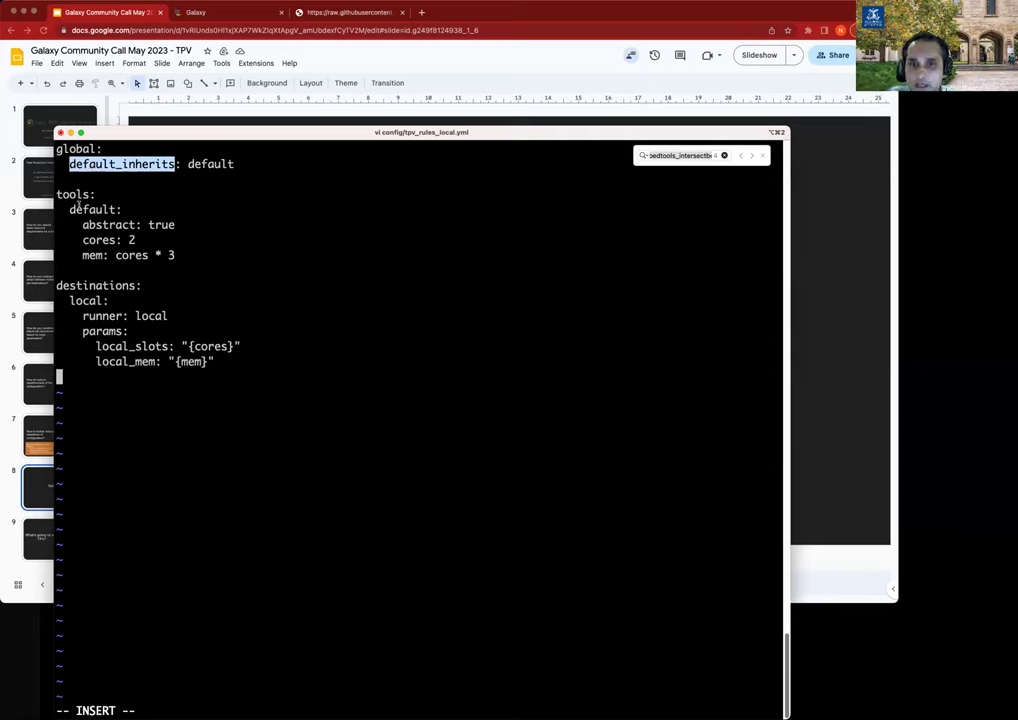
left_click(214, 162)
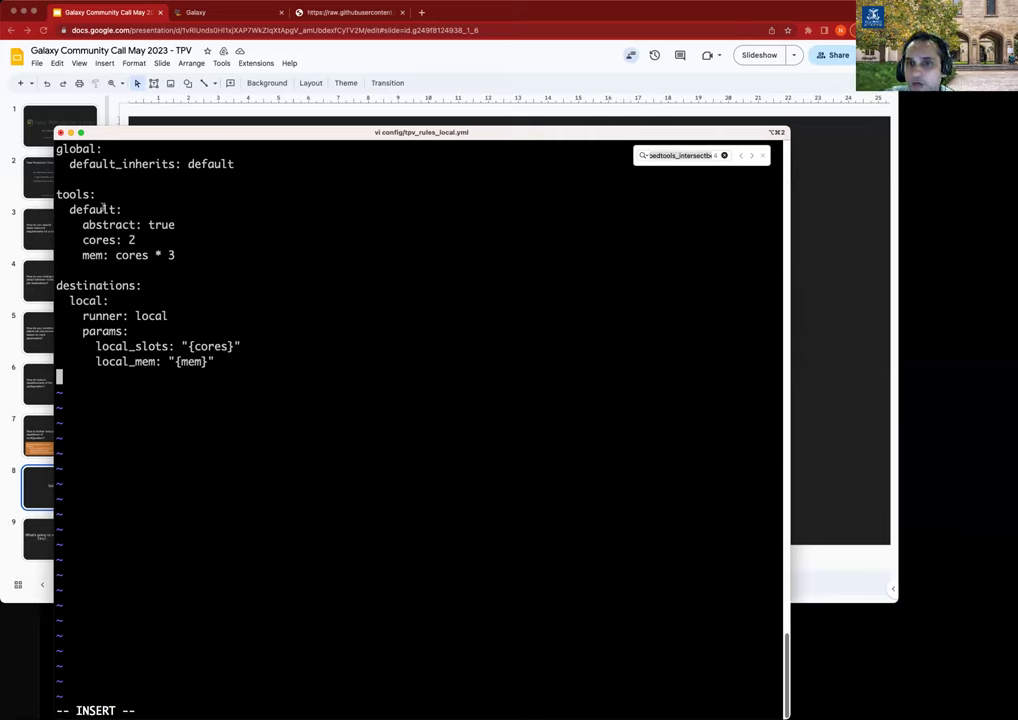
double_click(96, 210)
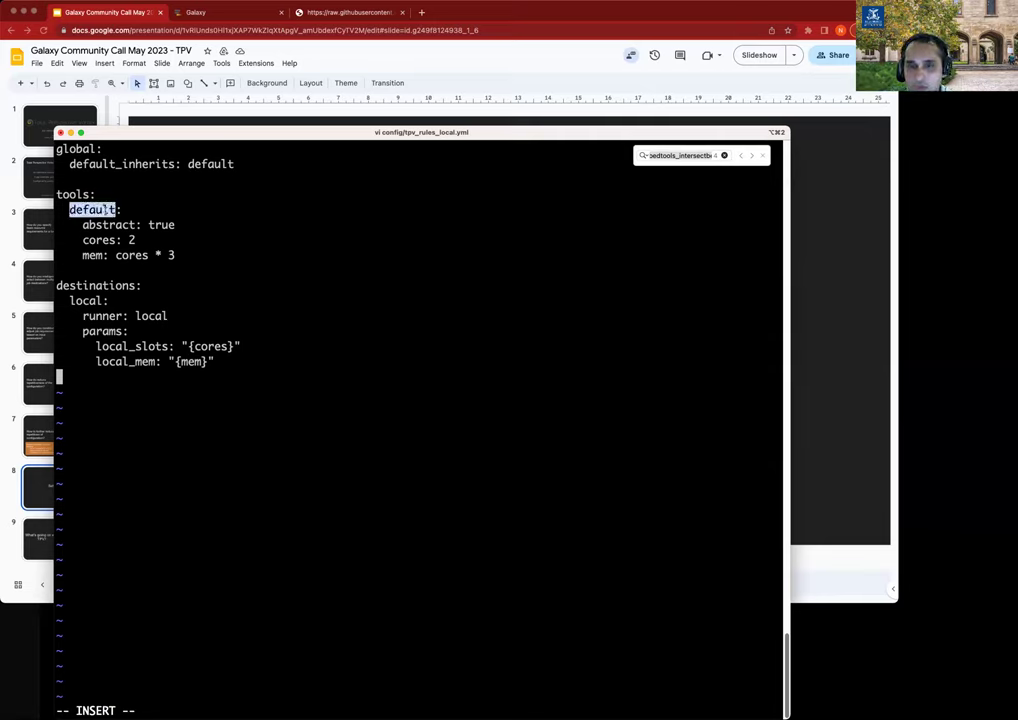
double_click(108, 225)
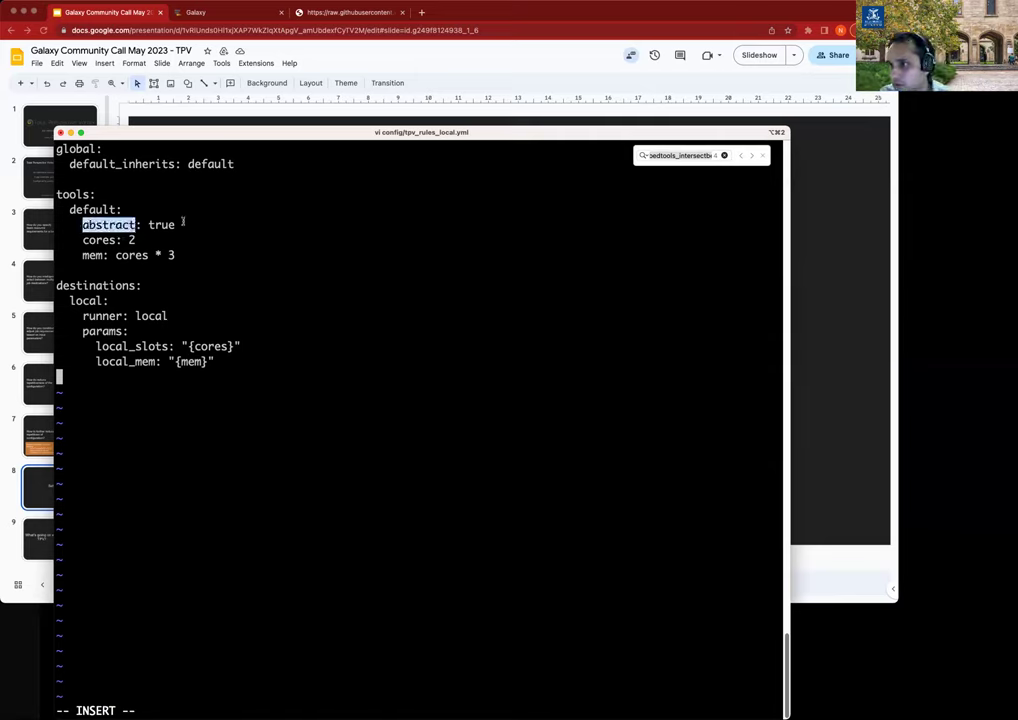
double_click(94, 210)
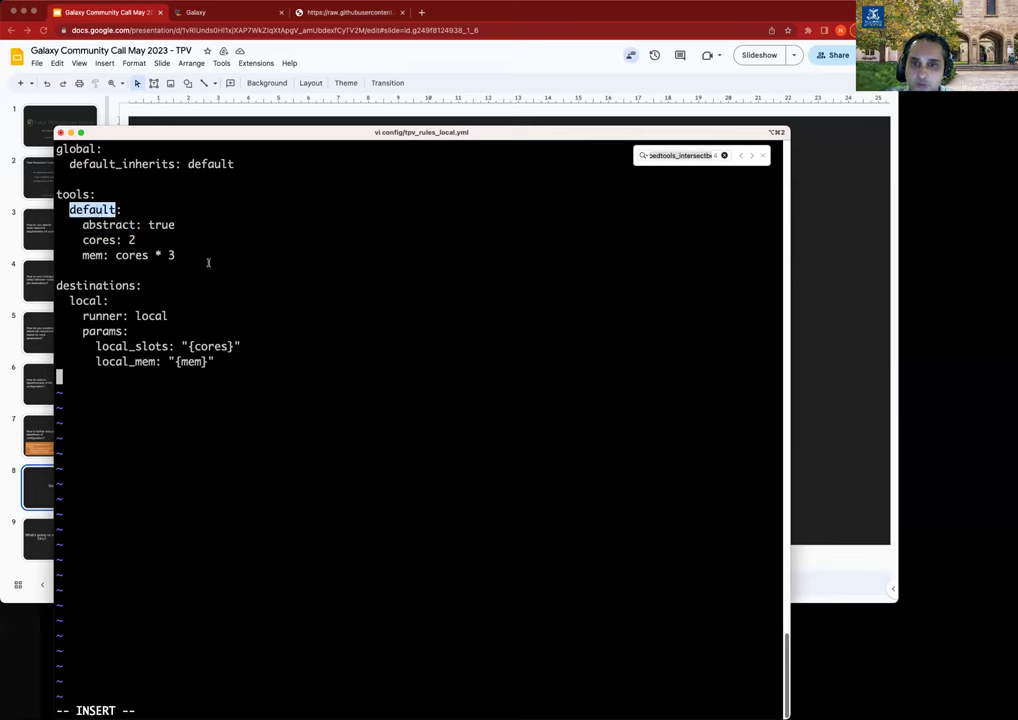
Review default cores and the local destination's local_slots {cores} and local_mem {mem} params.
double_click(98, 240)
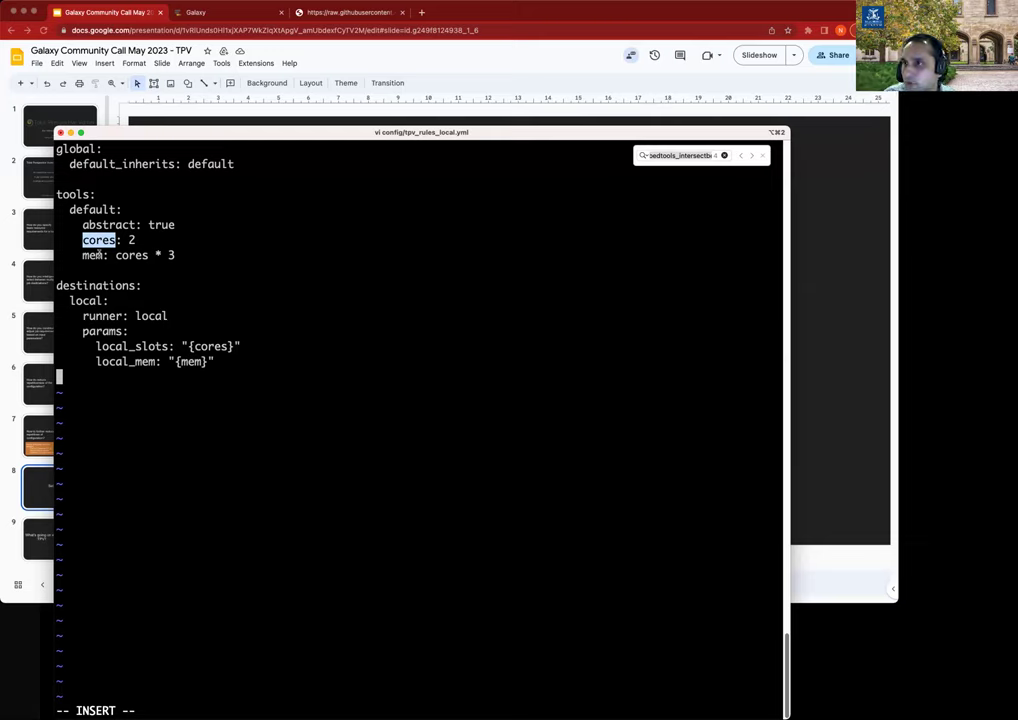
left_click(97, 256)
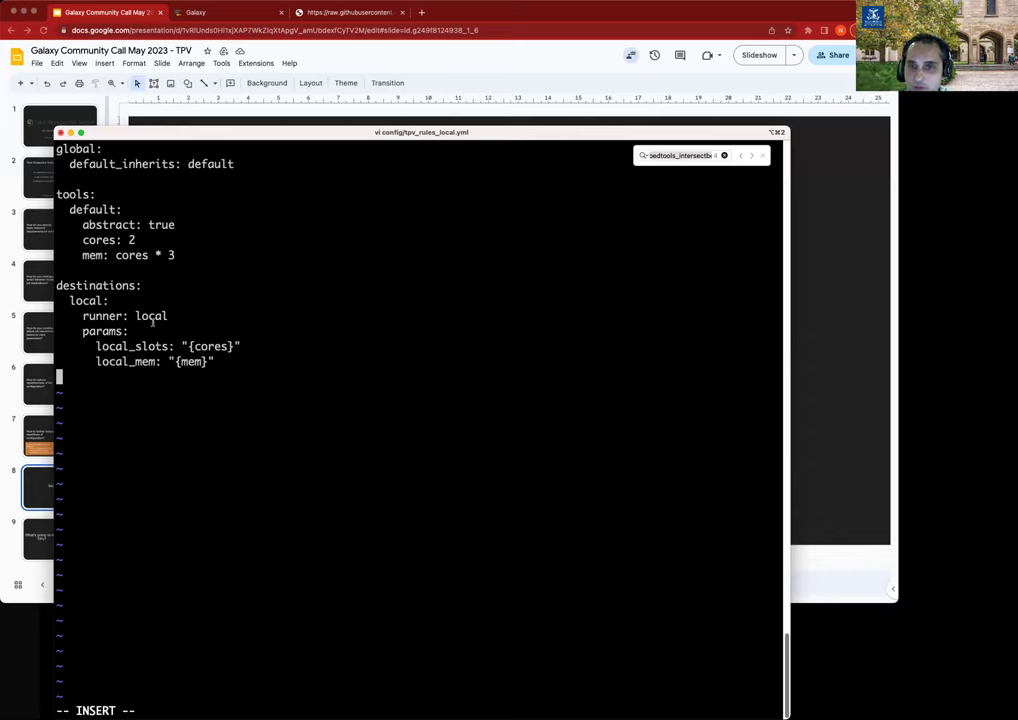
double_click(102, 346)
left_click(122, 369)
double_click(122, 364)
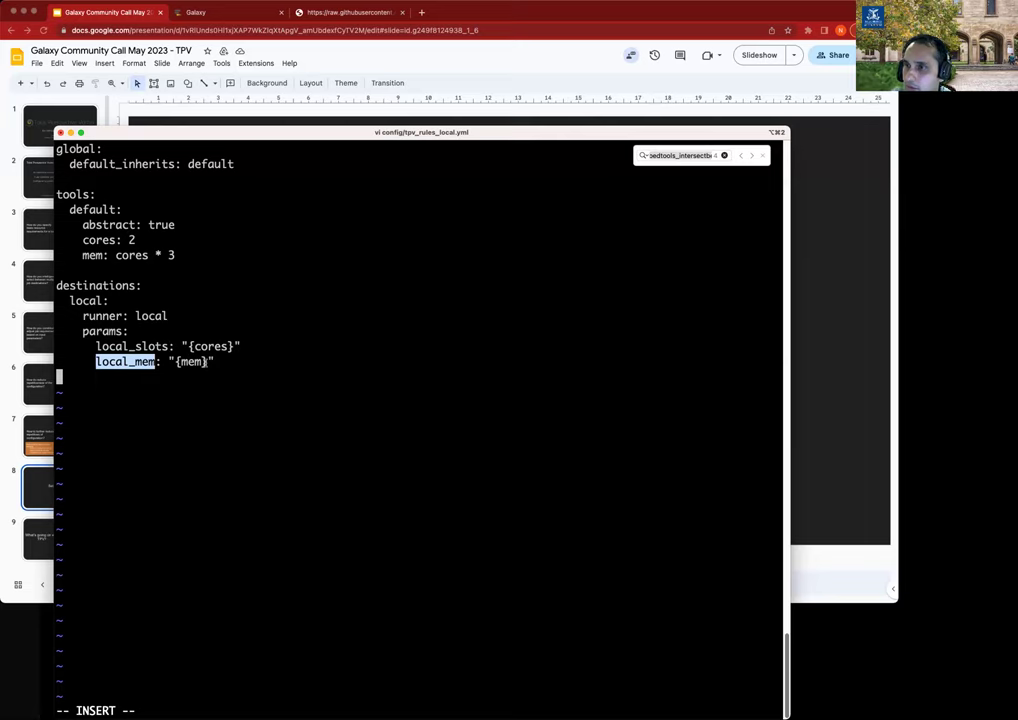
double_click(160, 346)
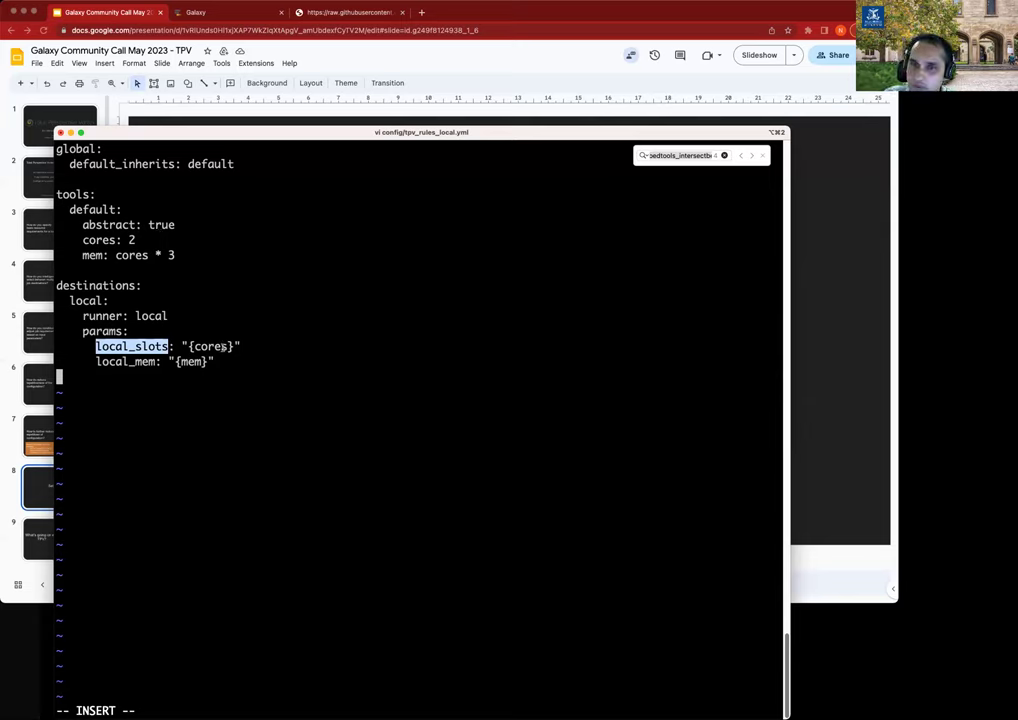
key("Escape")
Write tpv_rules_local.yml with :wq and restart Galaxy with sh run.sh.
type(":wq")
key("Return")
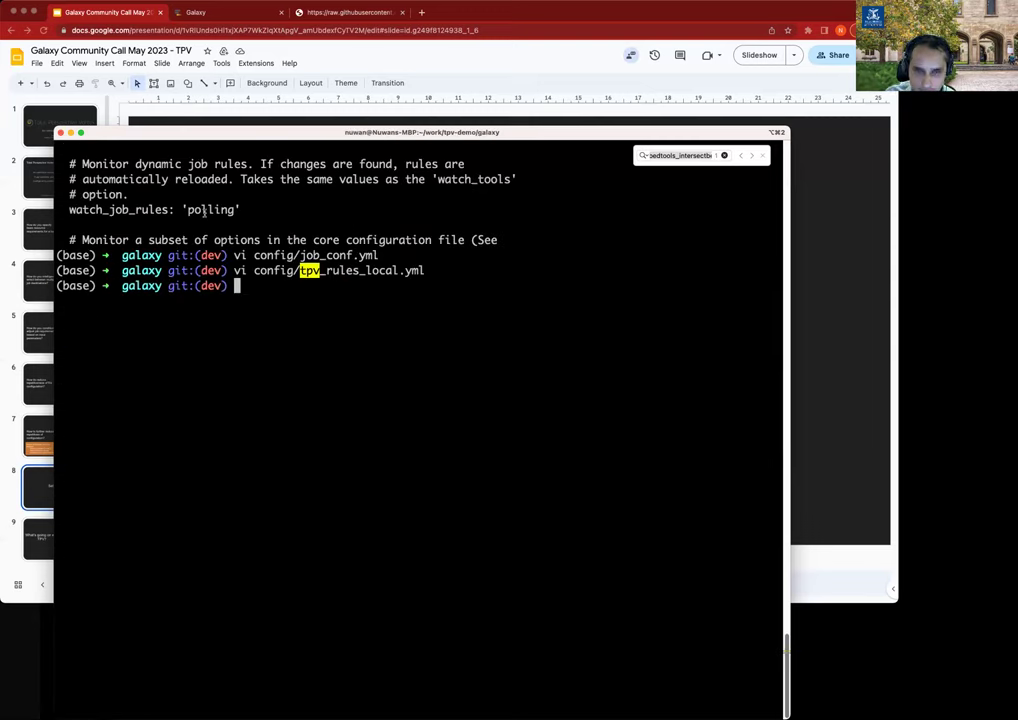
type("sh run.sh")
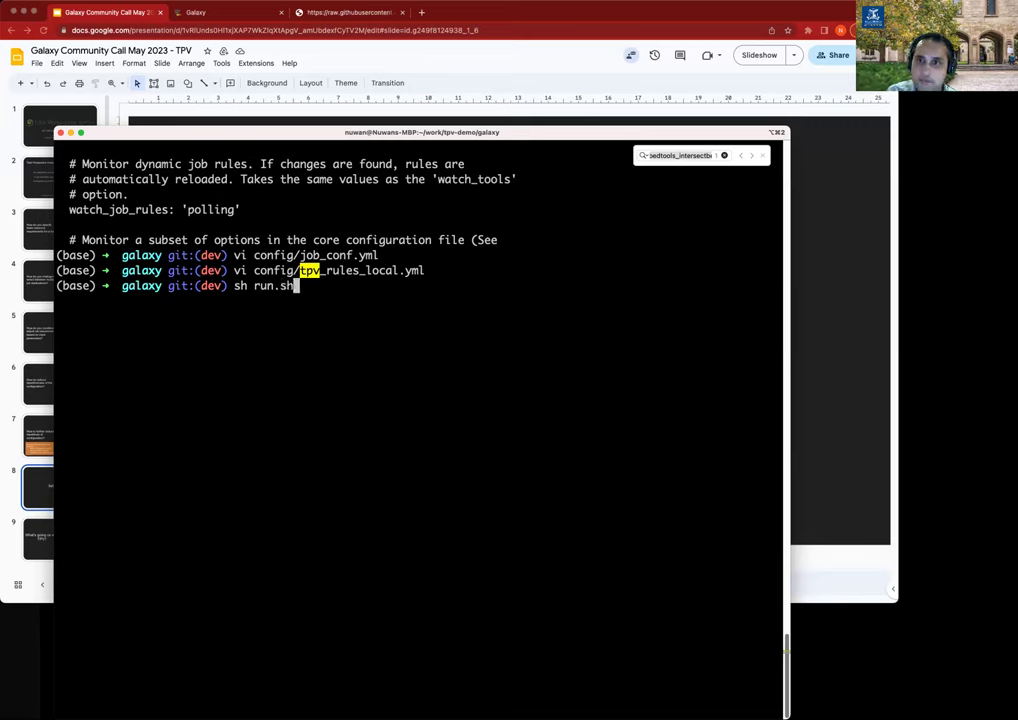
key("Return")
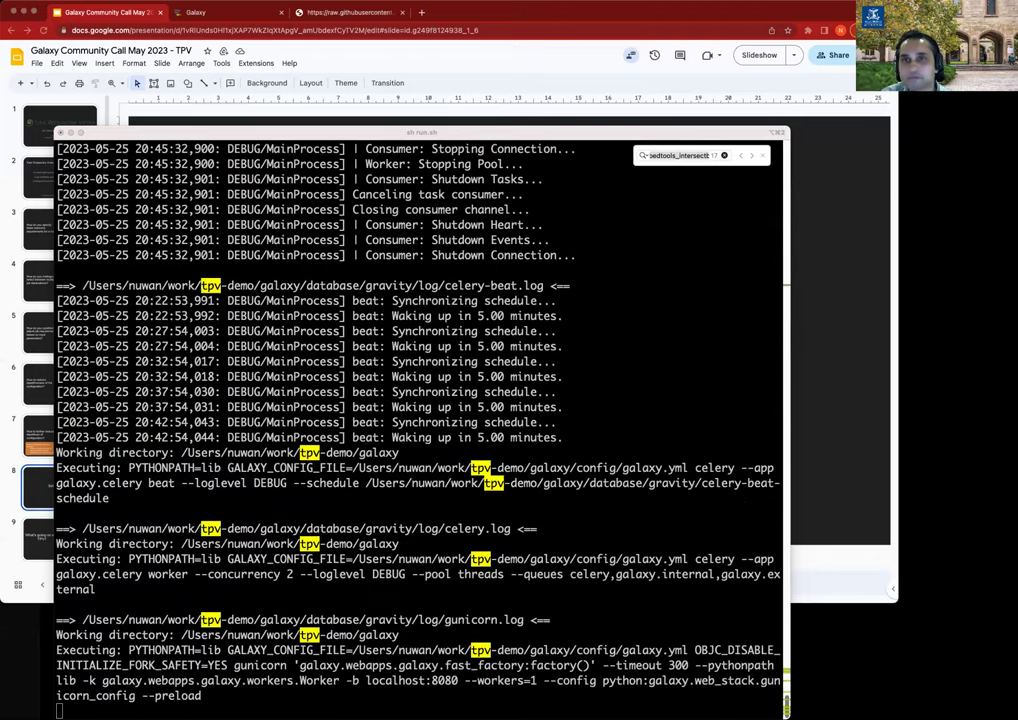
Trim the Galaxy address to localhost:8080 and reload until the restarted server's home page appears.
left_click(230, 16)
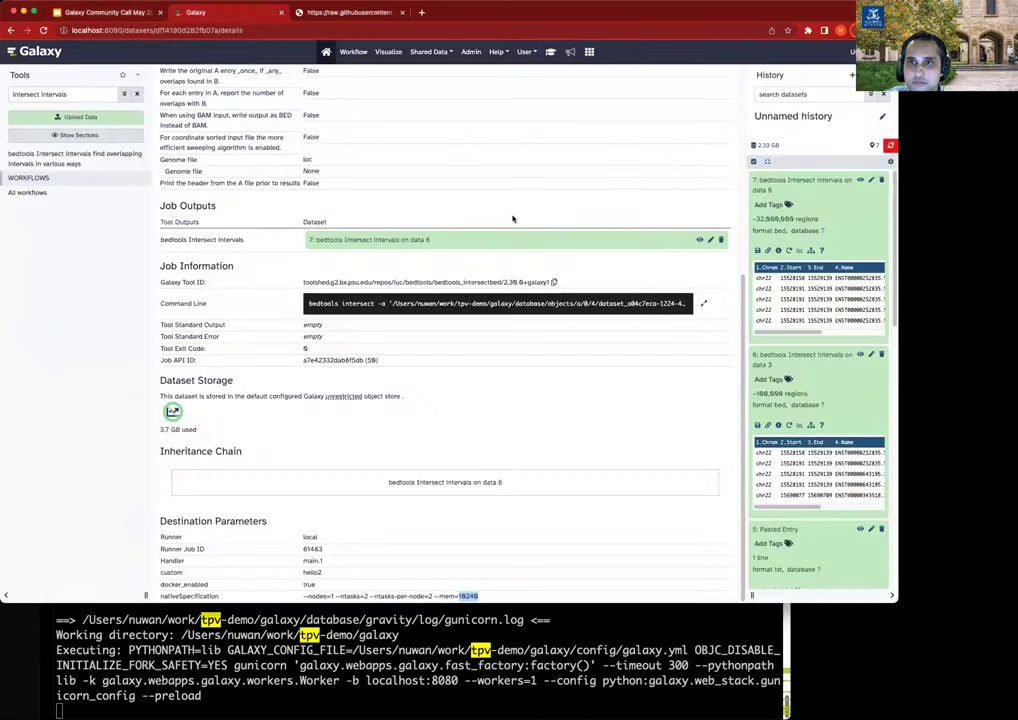
key("super+r")
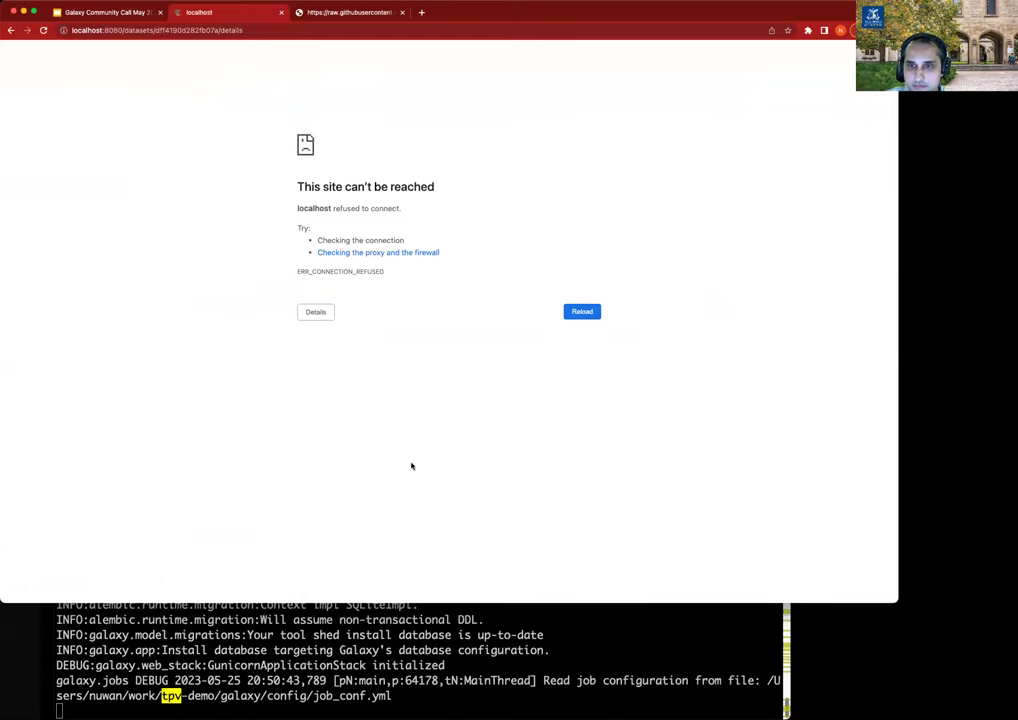
left_click(449, 643)
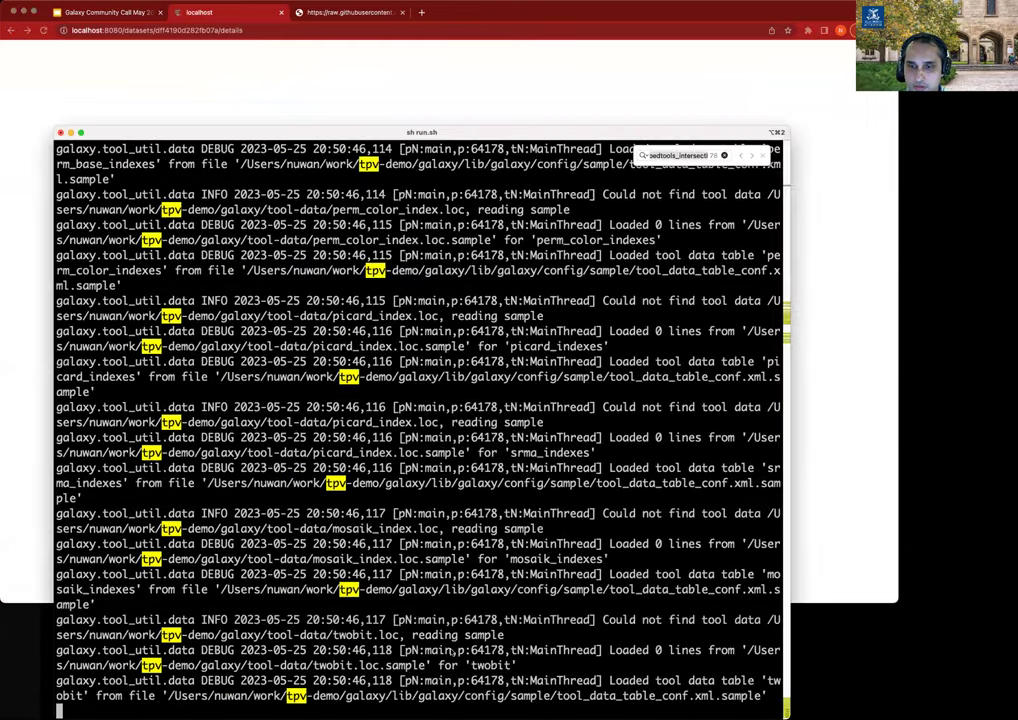
left_click(367, 106)
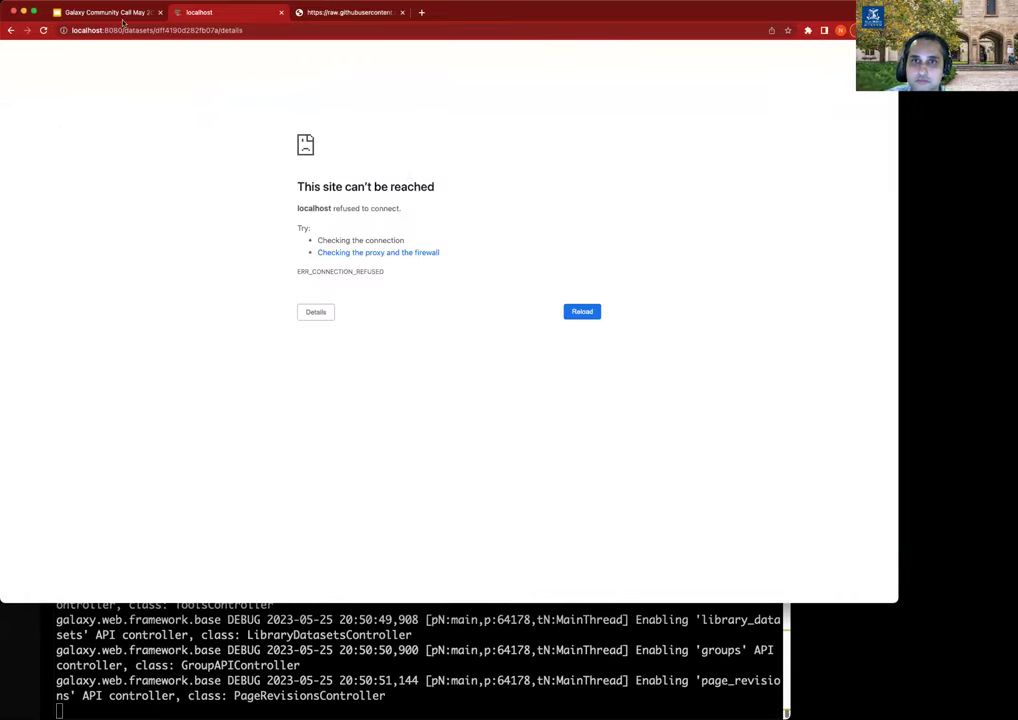
left_click_drag(124, 30, 481, 17)
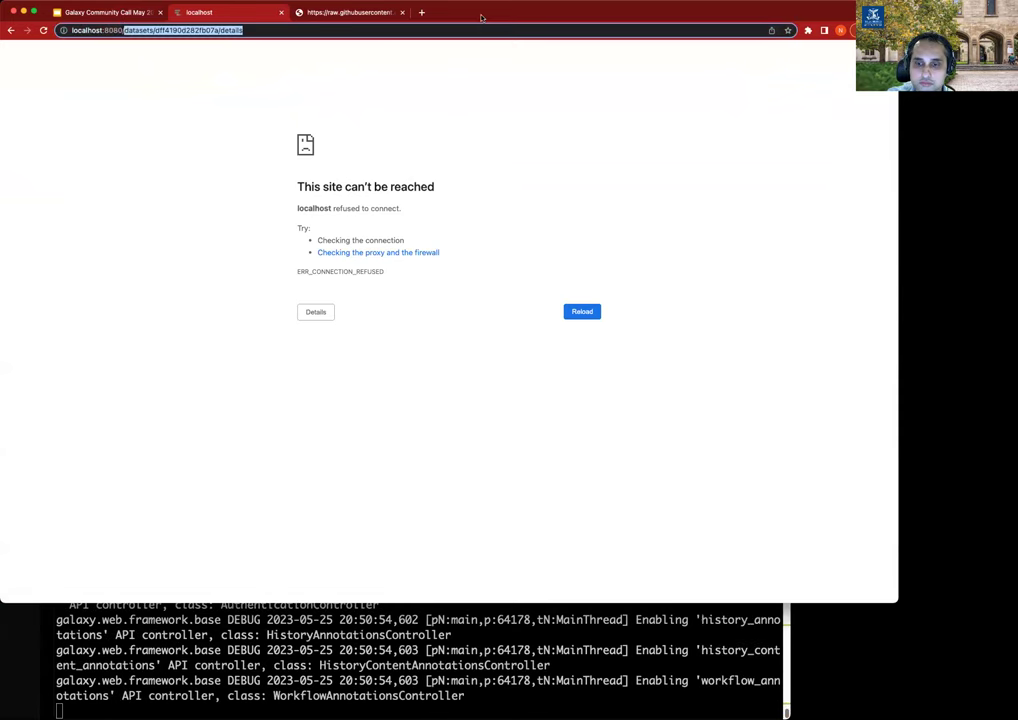
key("BackSpace")
key("Return")
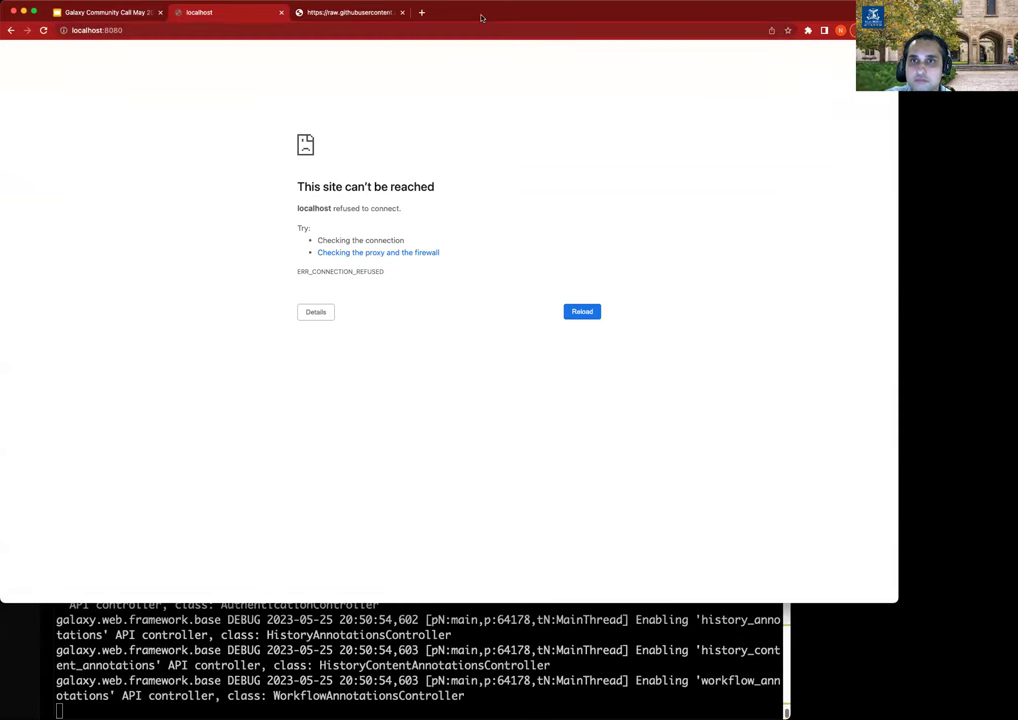
left_click(574, 607)
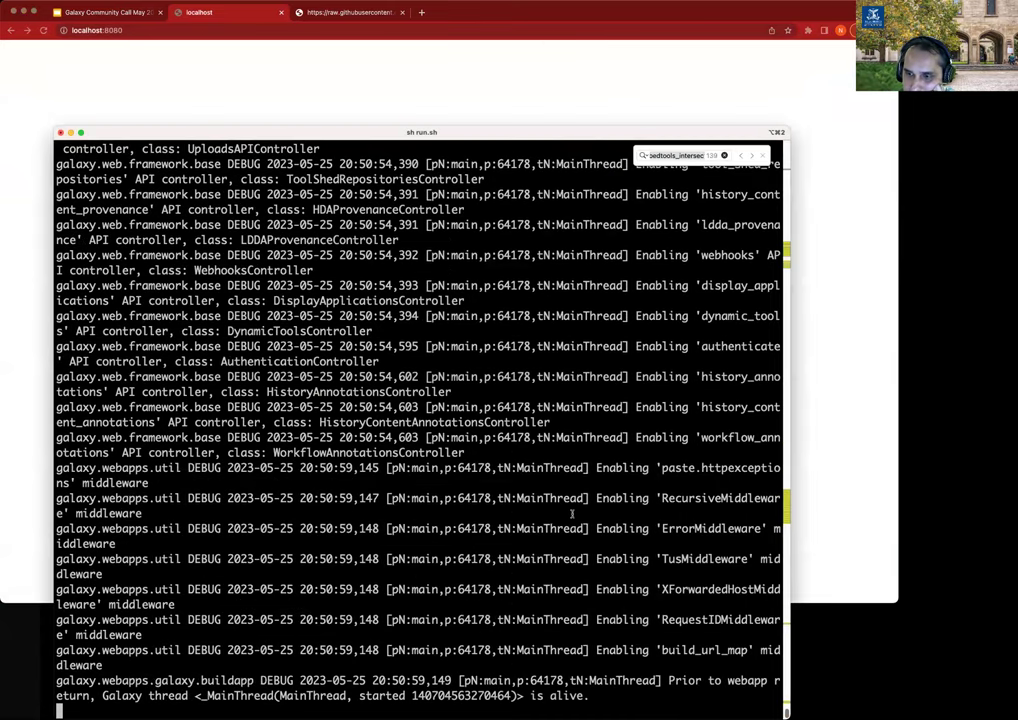
left_click(494, 100)
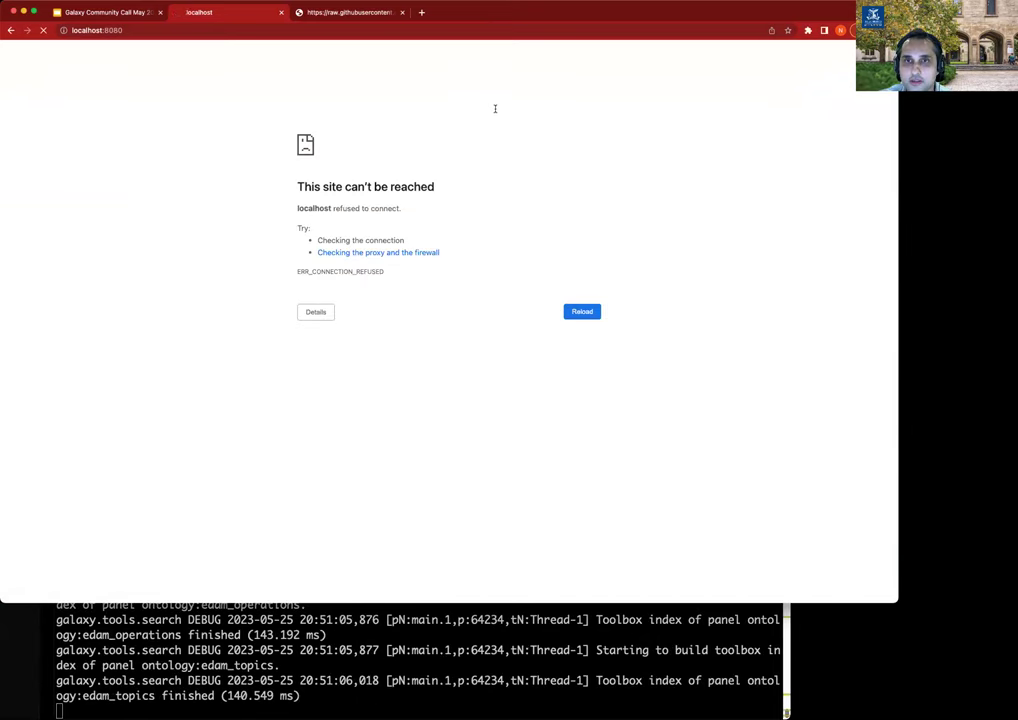
key("super+r")
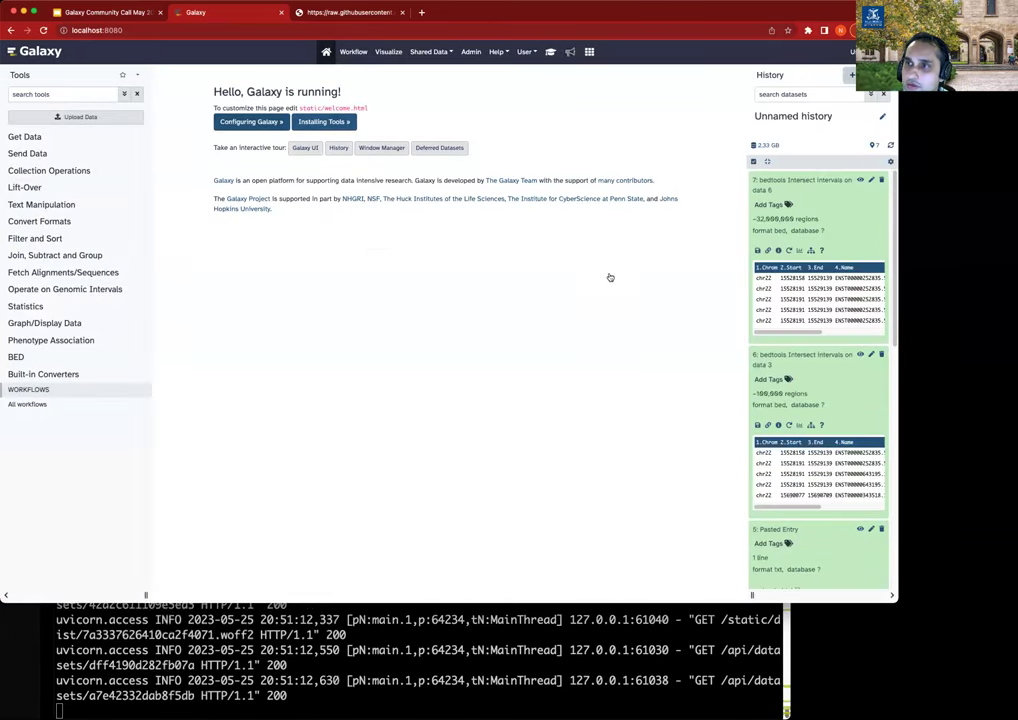
In a new history, fetch UCSC-hg38-chr22-Coding-Exons.bed from its Zenodo URL and view its job details.
left_click(848, 76)
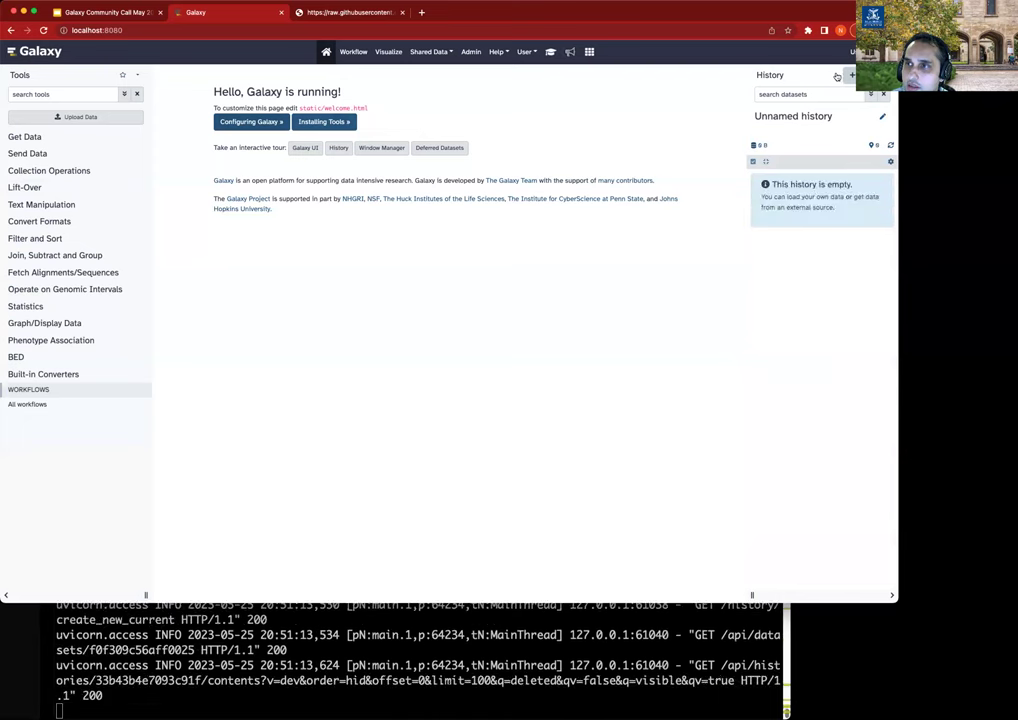
left_click(75, 117)
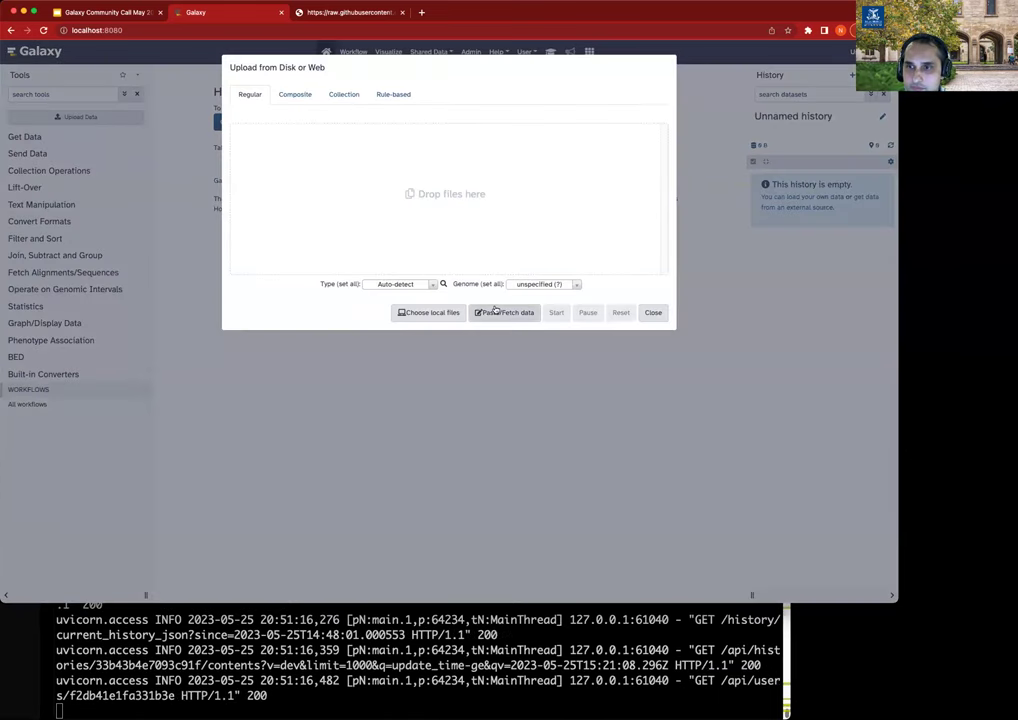
left_click(503, 312)
type("https://zenodo.org/record/4104428/files/UCSC-hg38-chr22-Coding-Exons.bed")
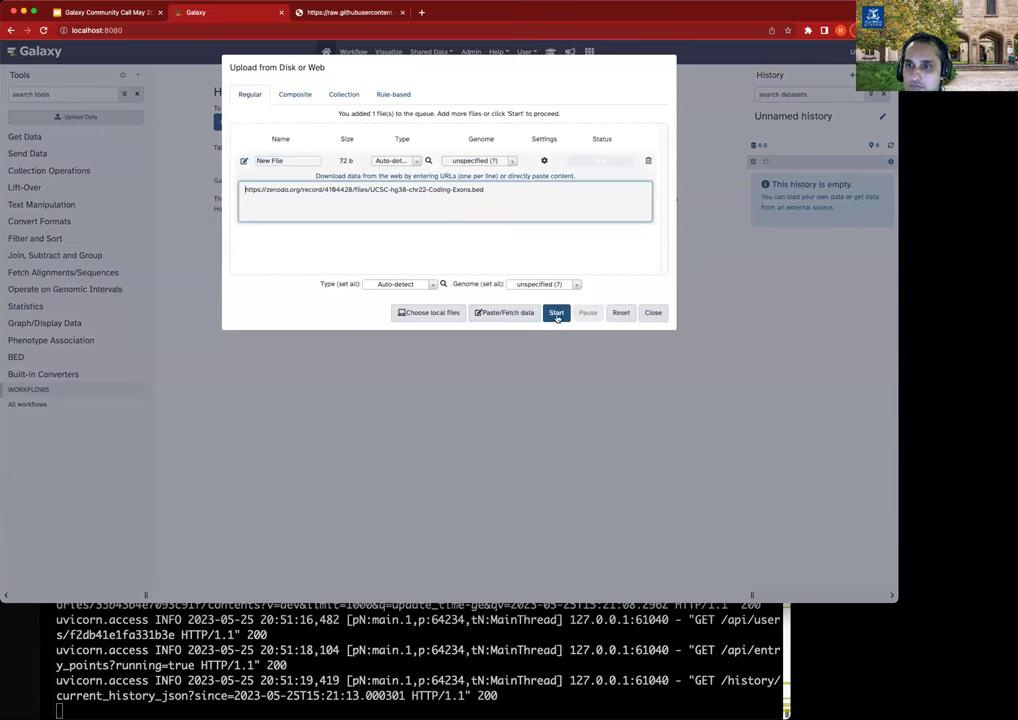
left_click(556, 314)
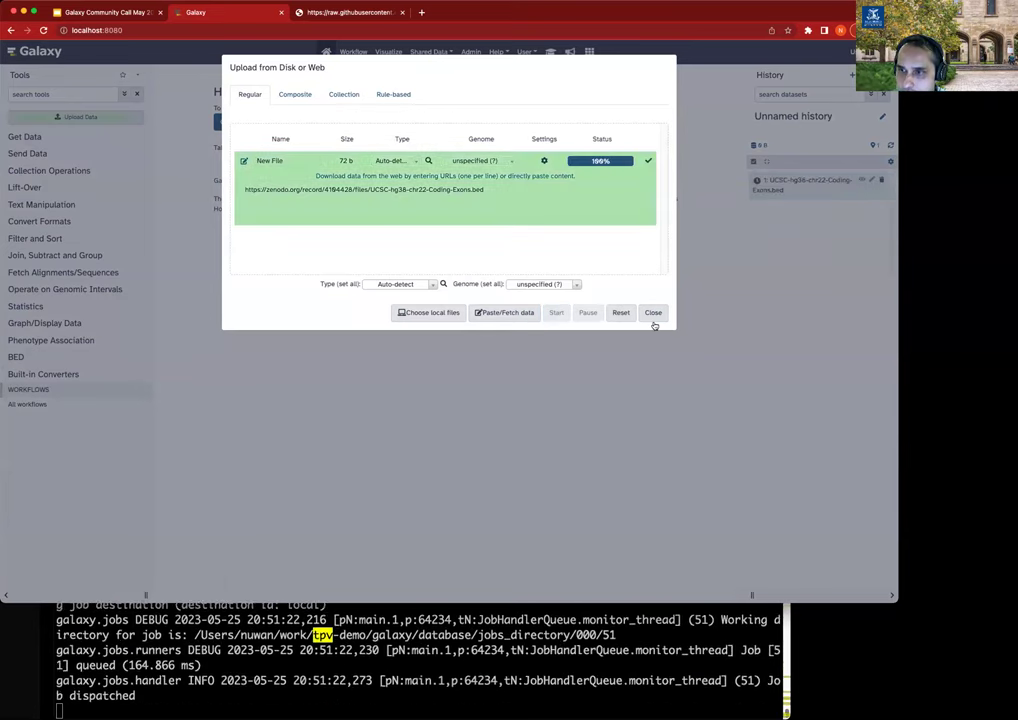
left_click(653, 313)
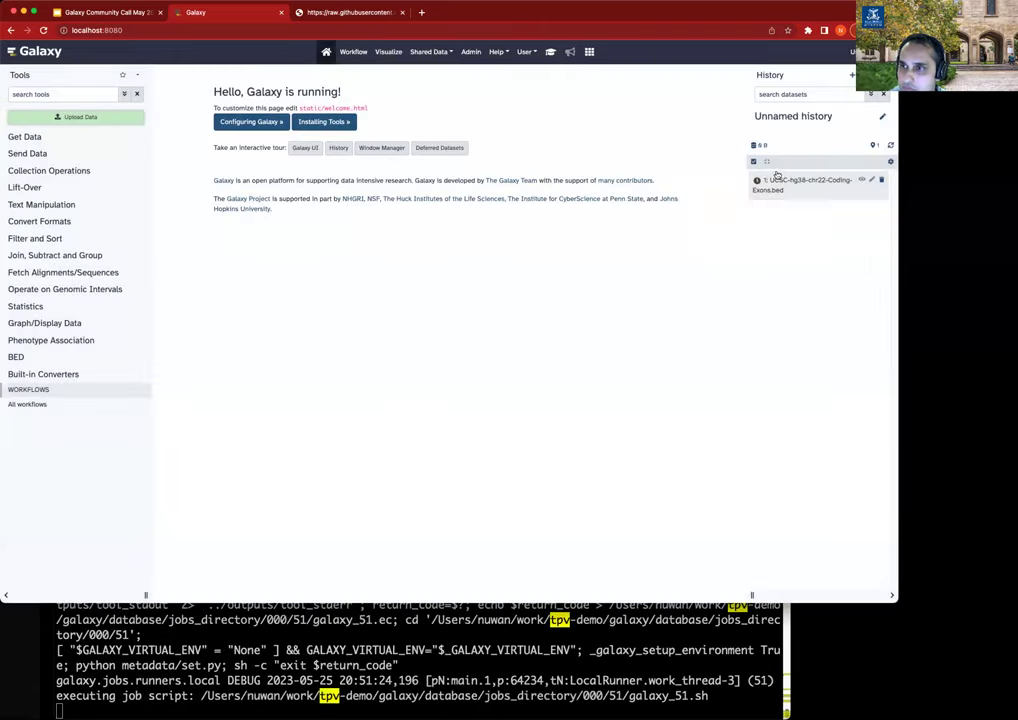
left_click(787, 188)
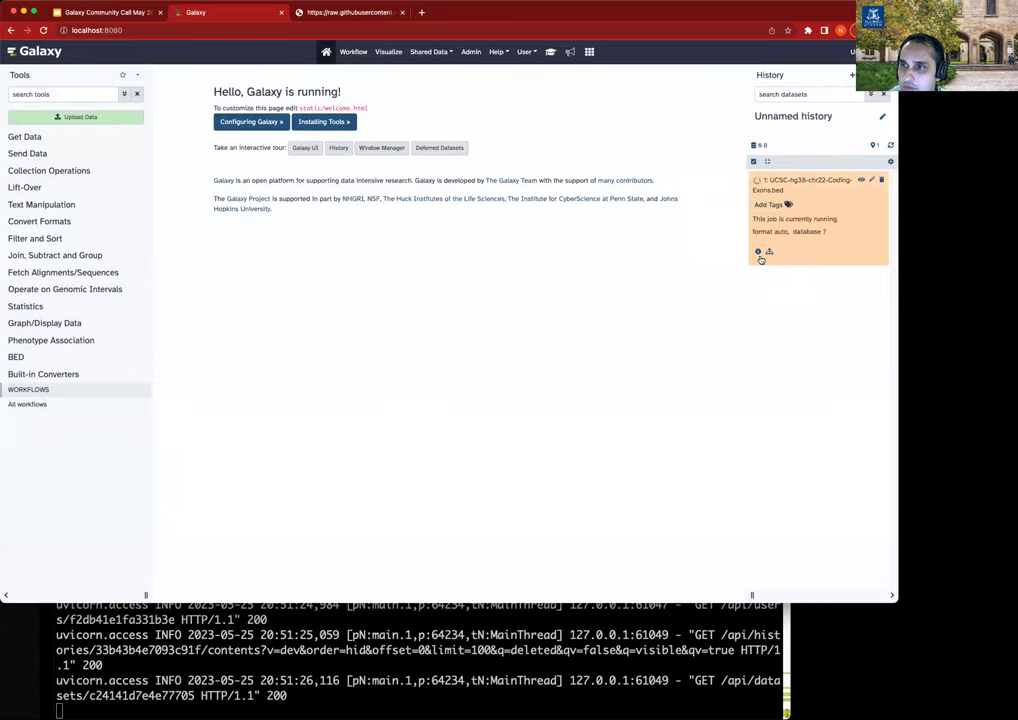
left_click(757, 251)
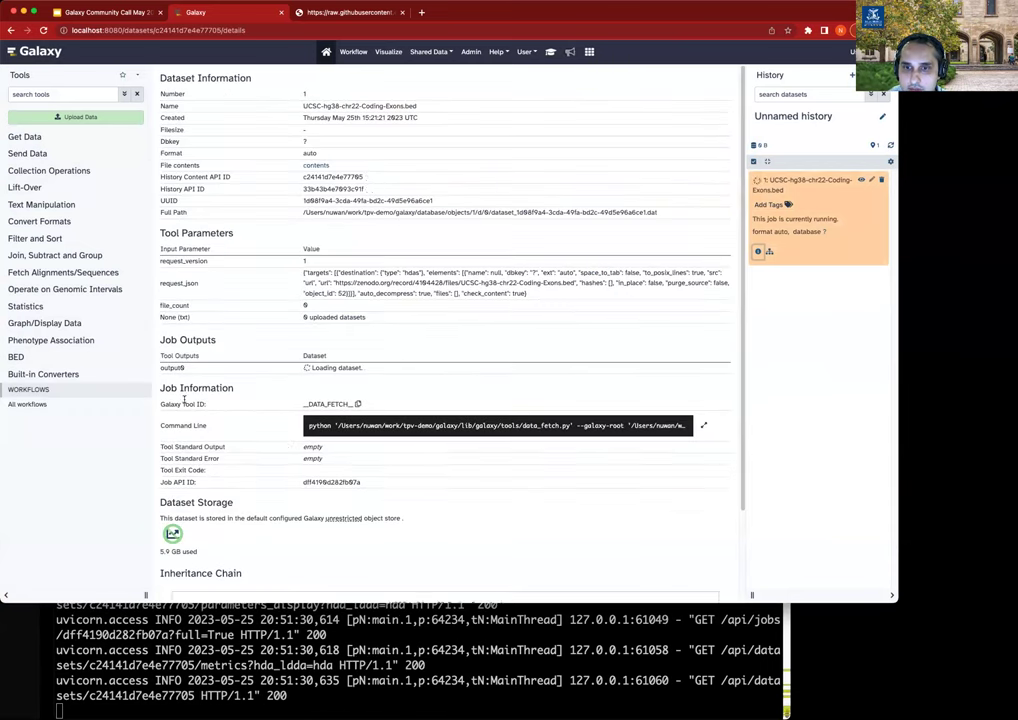
Zoom into the upload job's Destination Parameters and highlight local_slots 2 beside local_mem 6.
scroll(289, 447, "down", 4)
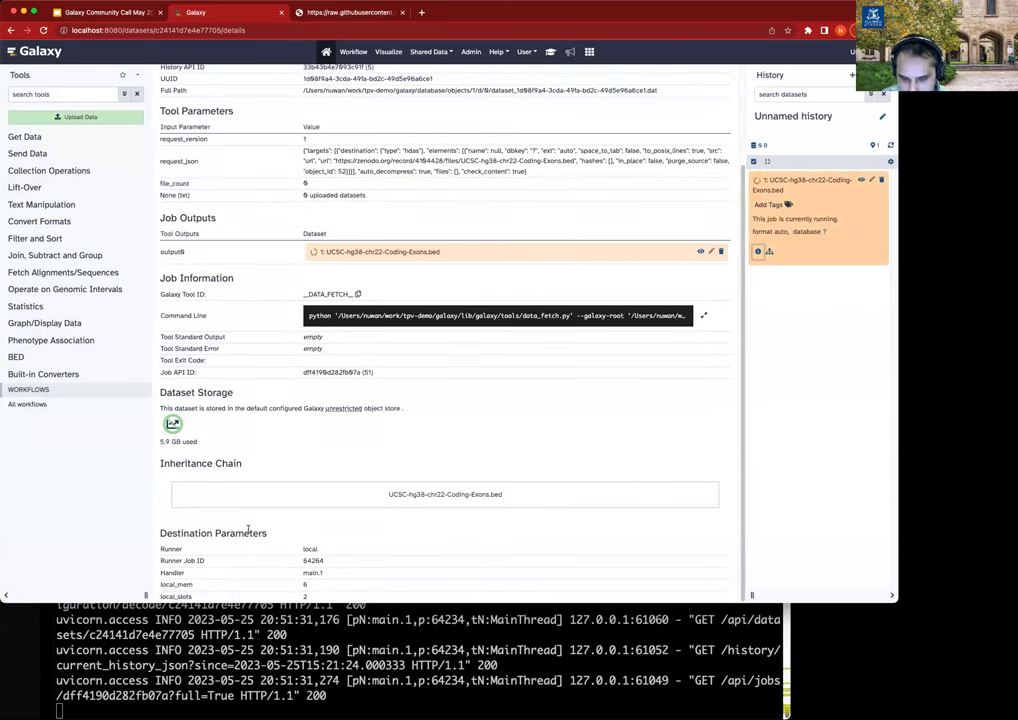
key("super+equal")
key("super+equal")
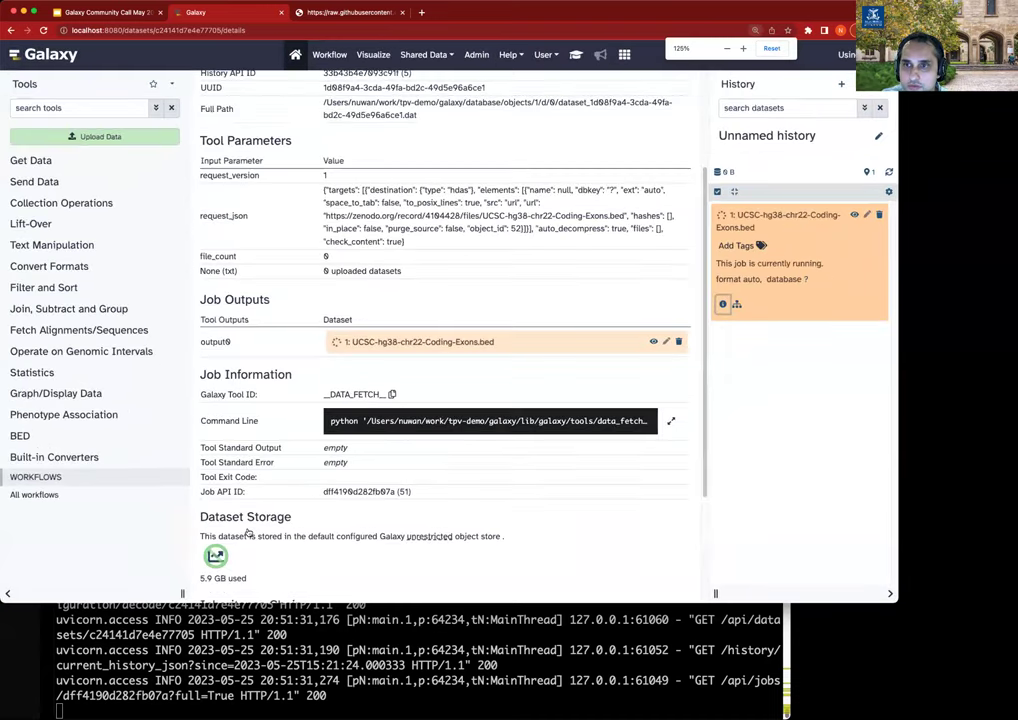
key("super+equal")
scroll(481, 446, "down", 5)
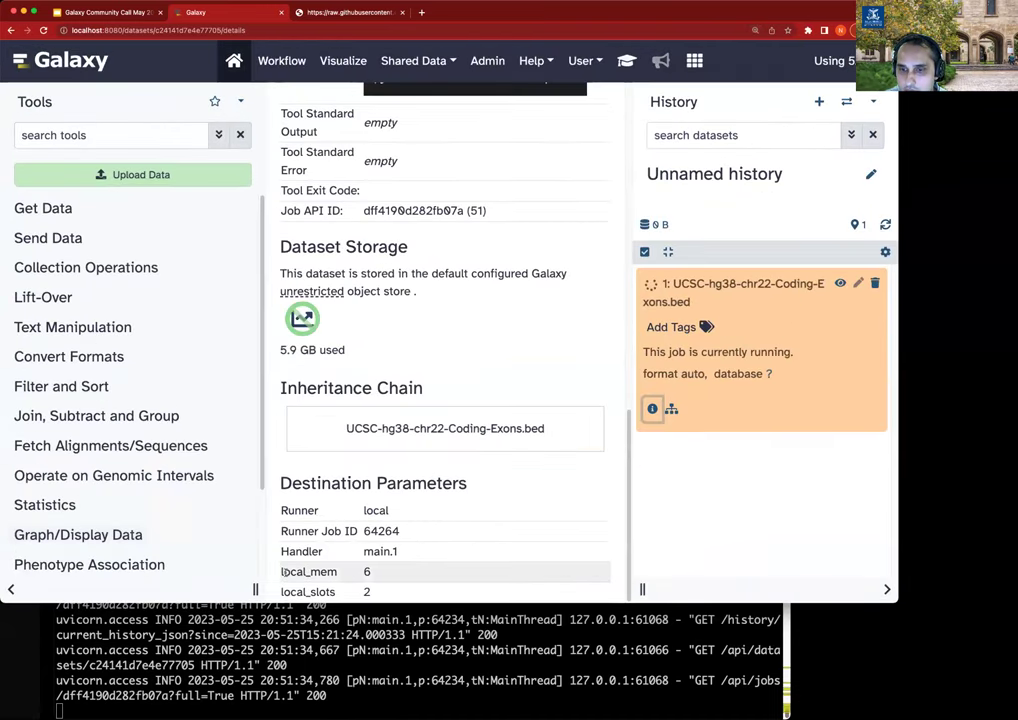
left_click_drag(281, 508, 376, 574)
triple_click(325, 591)
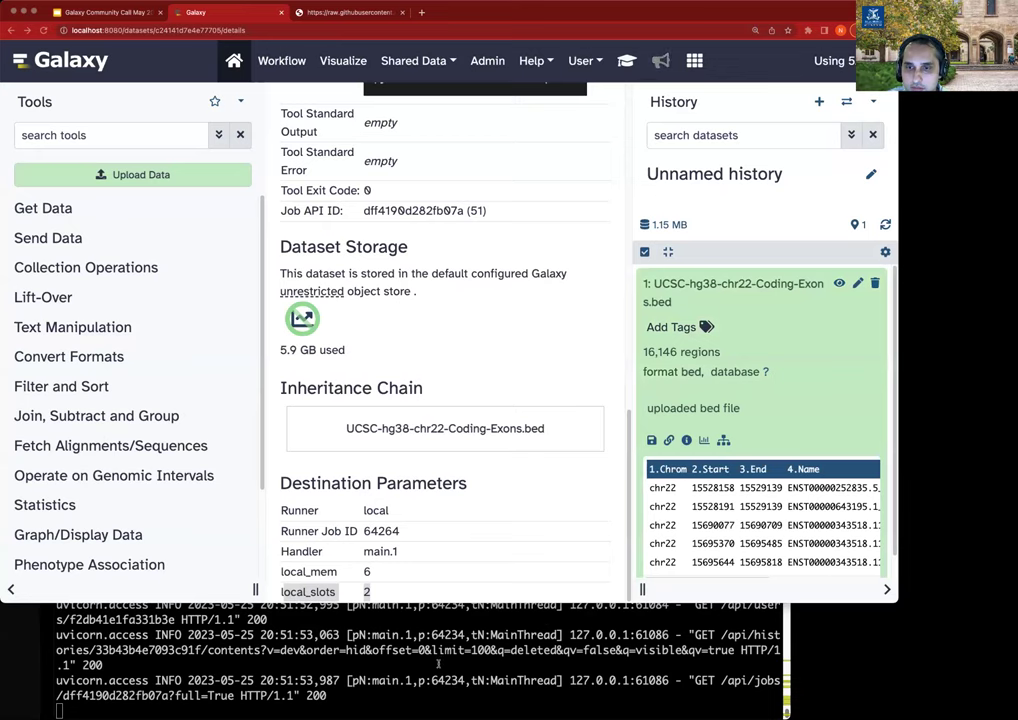
left_click(438, 665)
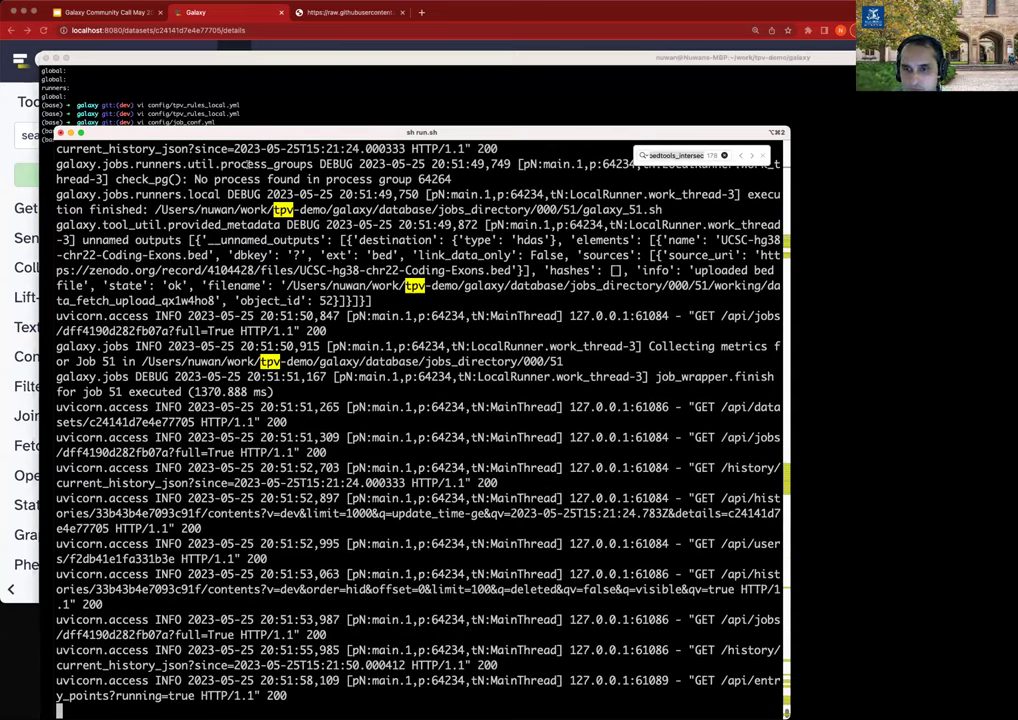
Reopen config/tpv_rules_local.yml in vim and enlarge the terminal font two steps.
left_click(321, 100)
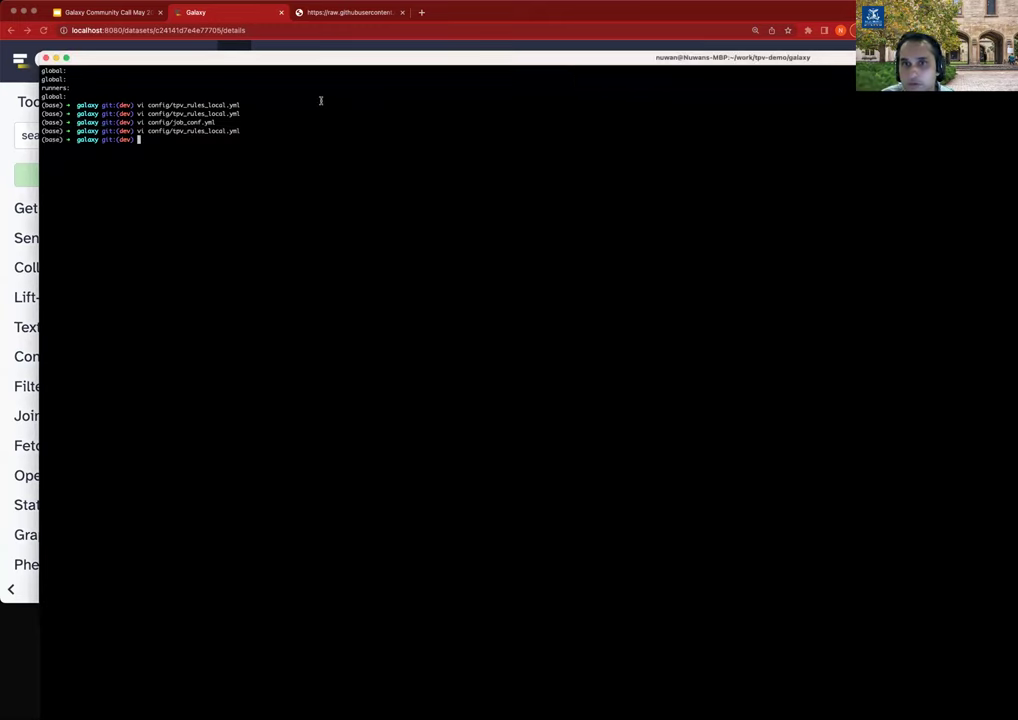
key("Up")
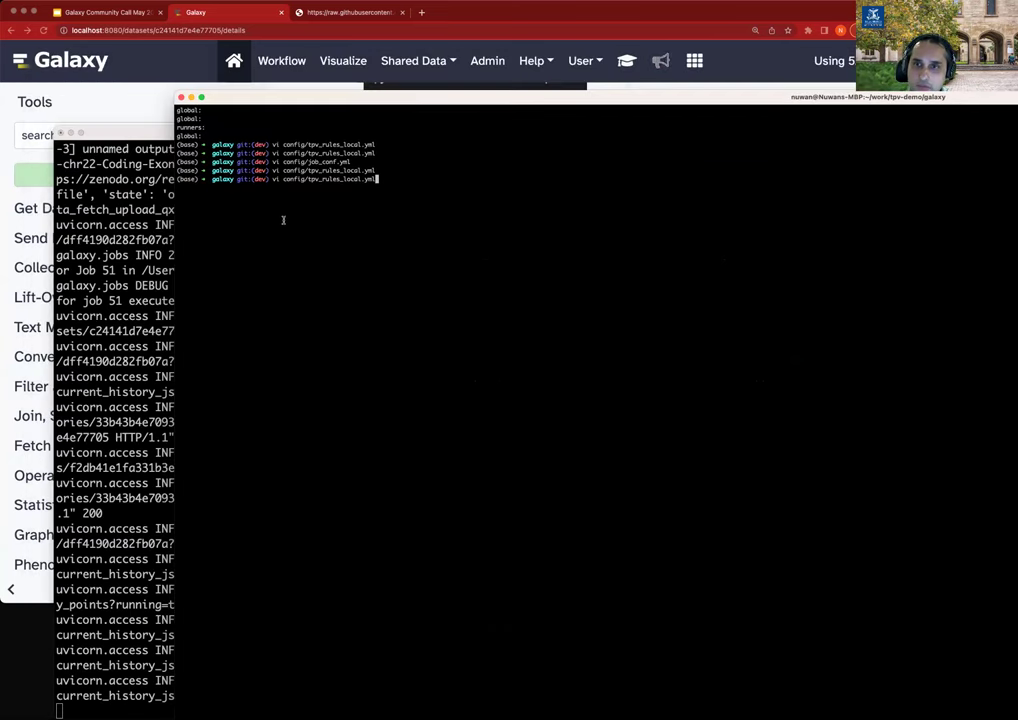
key("Return")
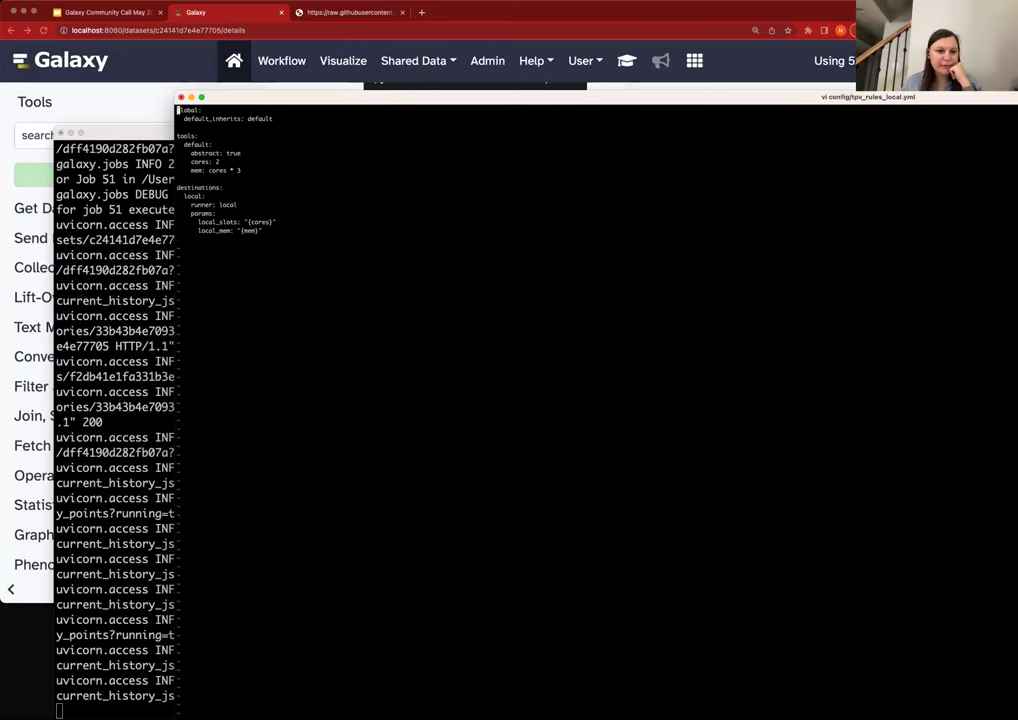
key("super+plus")
key("super+plus")
key("super+plus")
key("super+plus")
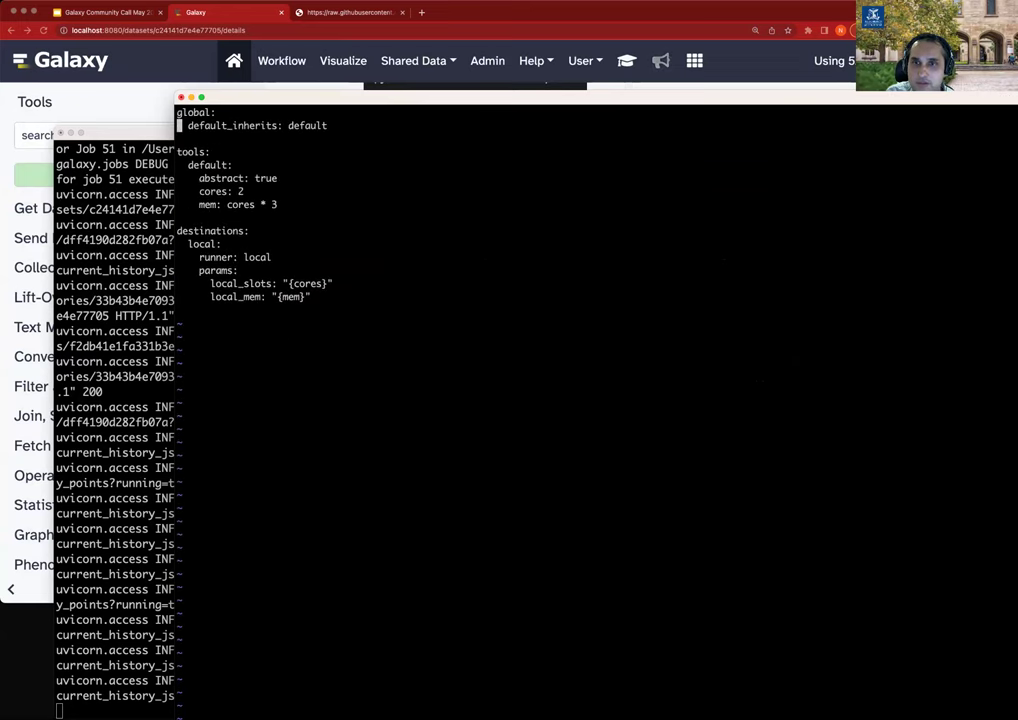
key("super+plus")
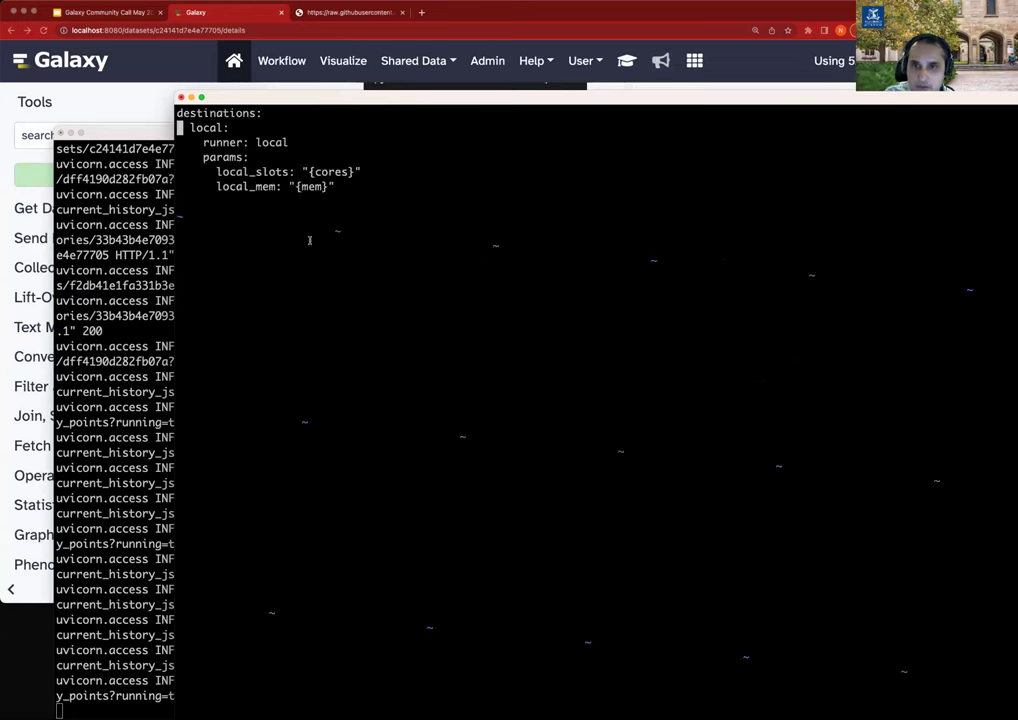
Paste a slurm destination block beneath the local destination's local_mem line.
key("Down")
key("Down")
key("Down")
key("Down")
key("Down")
key("Down")
key("Down")
key("Down")
key("Down")
key("Down")
key("Down")
key("Down")
key("Down")
key("Down")
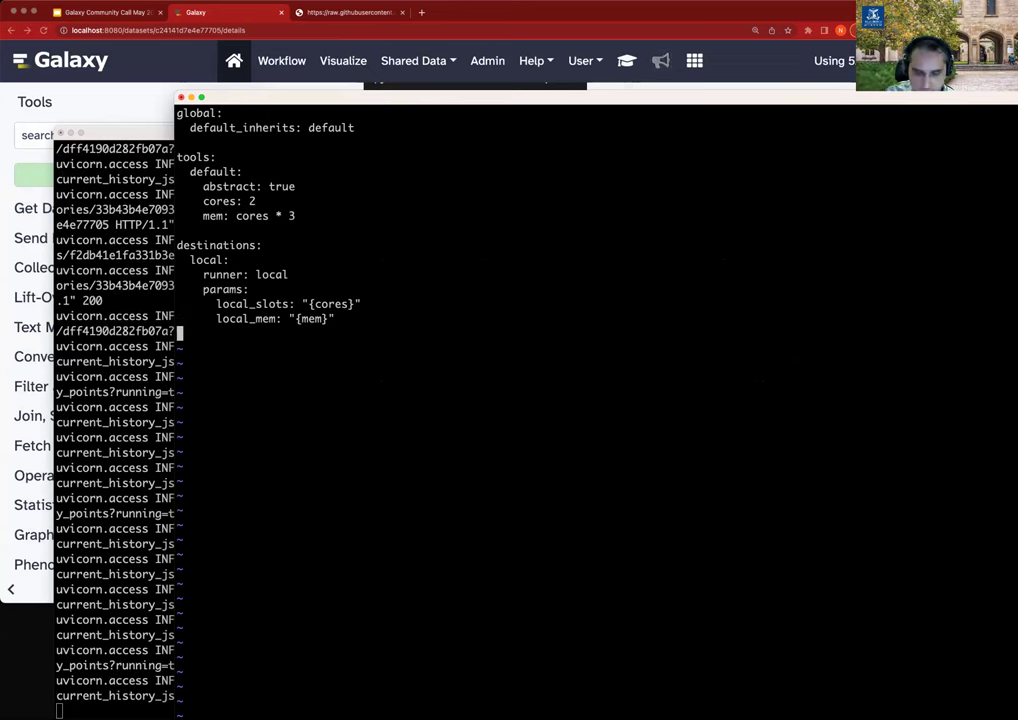
type("slurm:     runner: local     params:       docker_enabled: true       nativeSpecification: \"--nodes=1 --ntasks={cores} --ntasks-per-node={cores} --mem={mem*1024}\"")
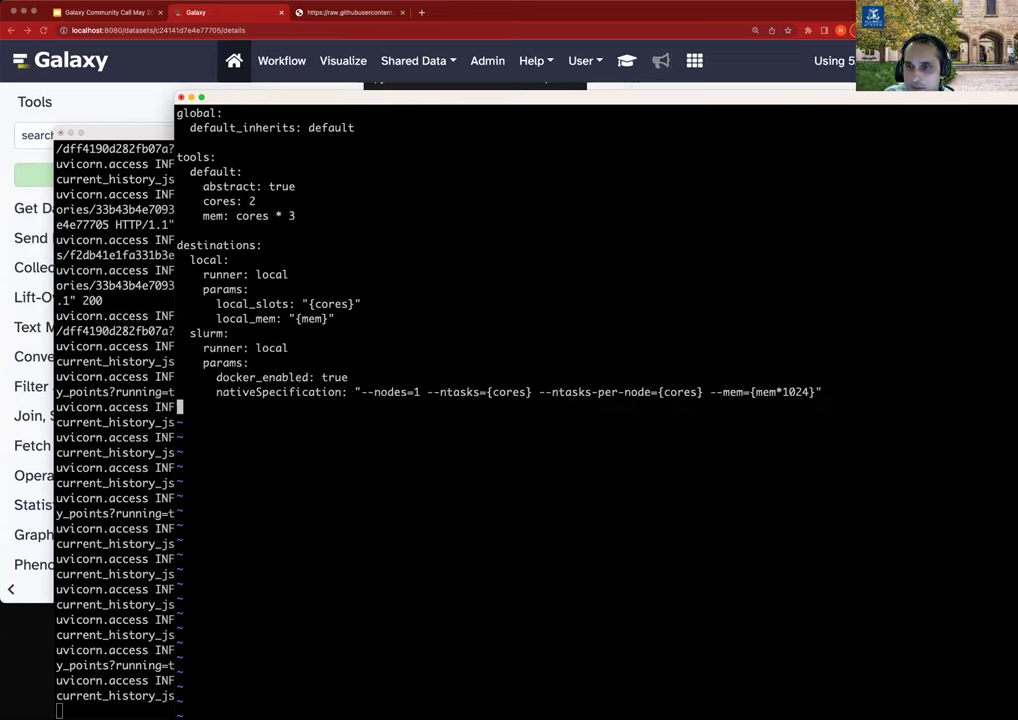
key("Up")
key("Up")
key("Up")
key("Up")
key("Up")
key("End")
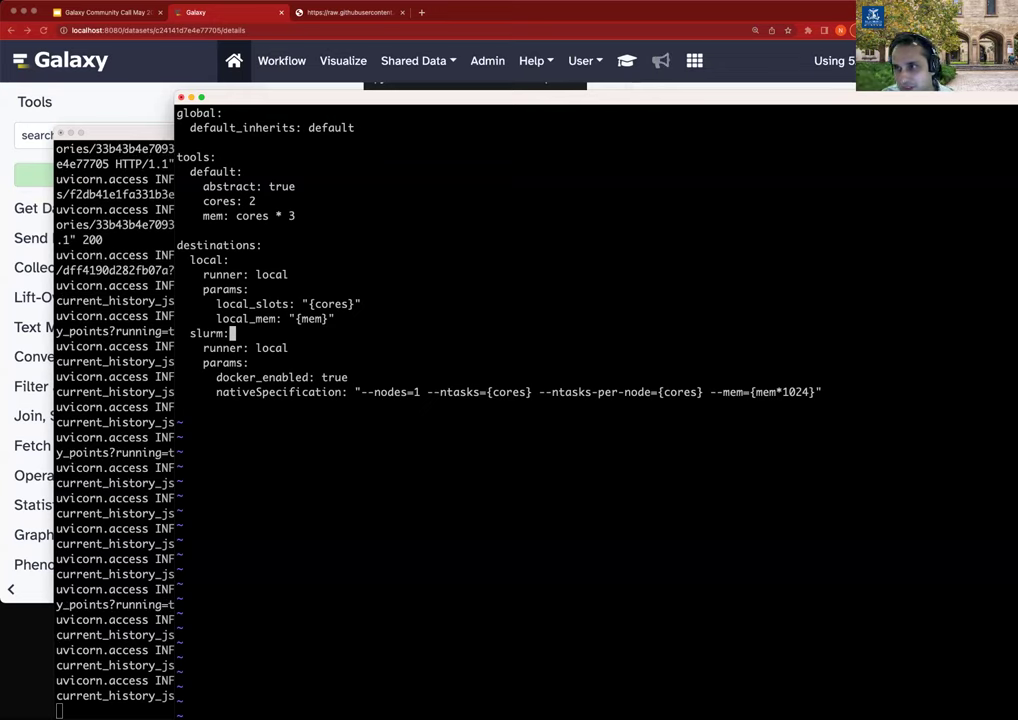
key("Down")
key("Down")
key("Up")
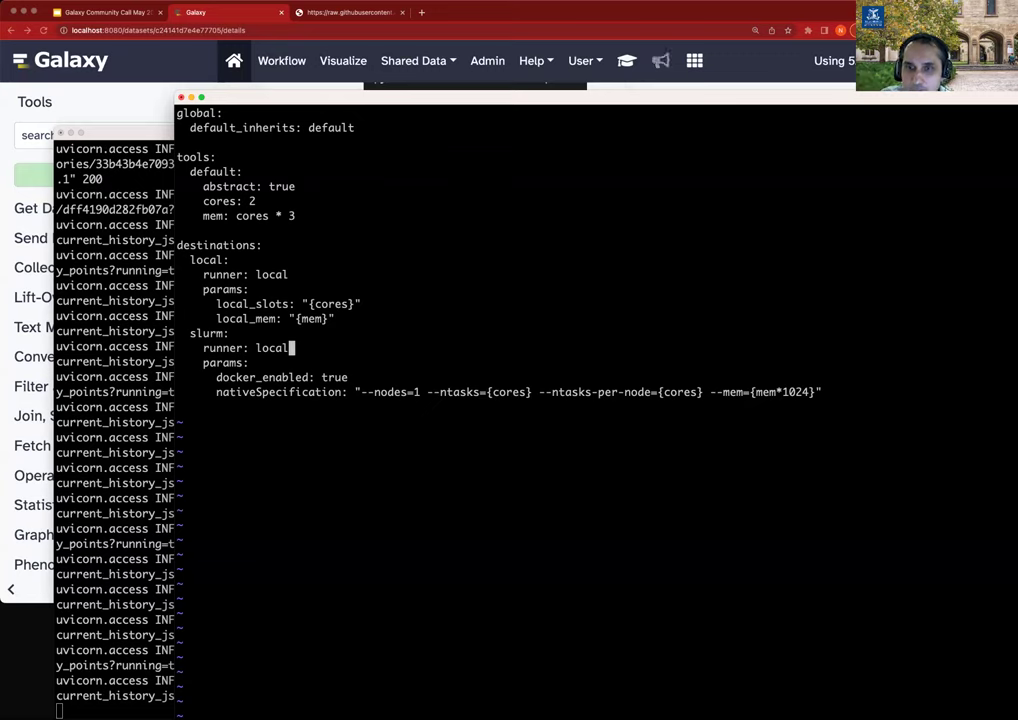
Step through the slurm nativeSpecification, pointing out --ntasks {cores} and --mem {mem*1024}.
left_click(180, 362)
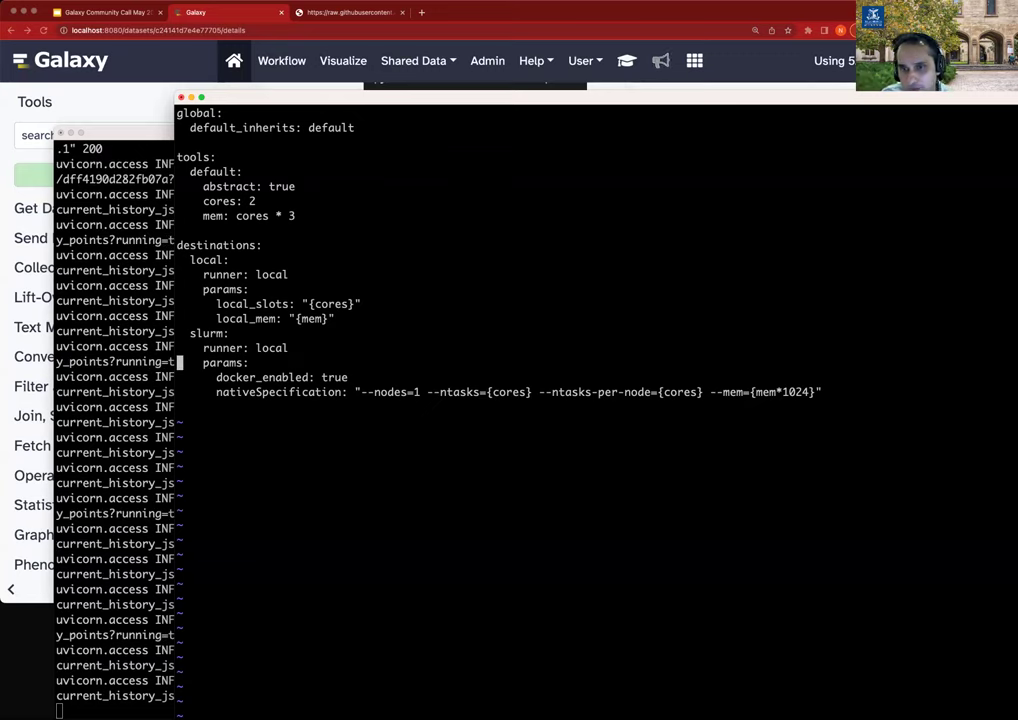
key("Down")
key("Down")
key("Right")
key("Right")
key("Right")
key("Right")
key("Right")
key("Right")
key("Right")
key("Right")
key("Right")
key("Right")
key("Right")
key("Right")
key("Right")
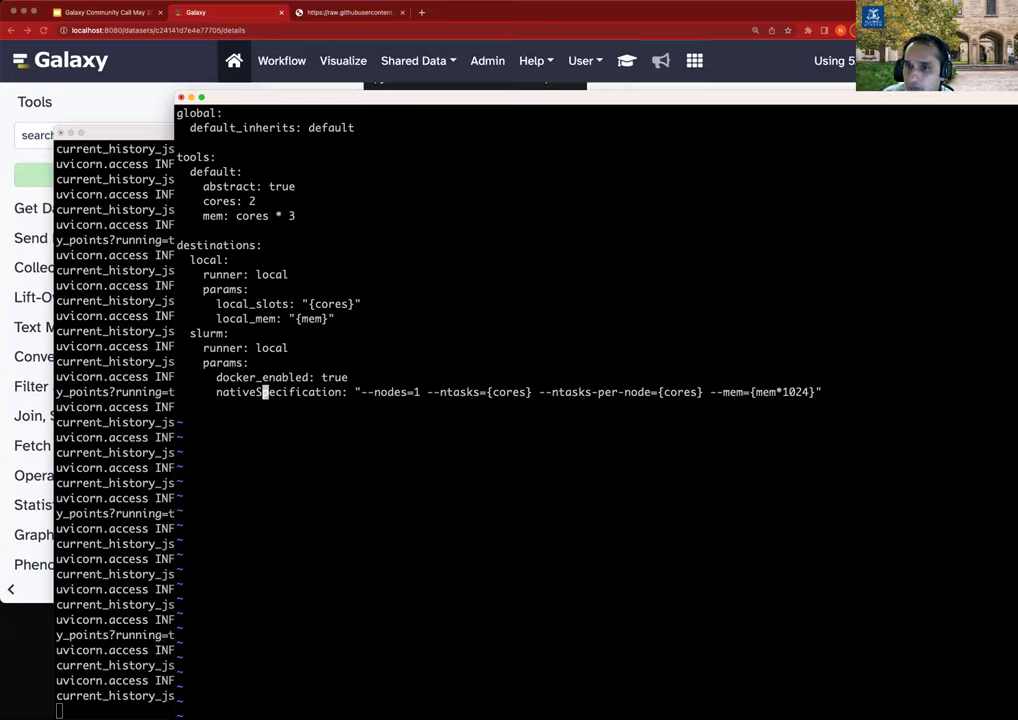
key("l")
key("l")
key("l")
key("l")
key("l")
key("l")
key("l")
key("l")
key("l")
key("l")
key("l")
key("l")
key("l")
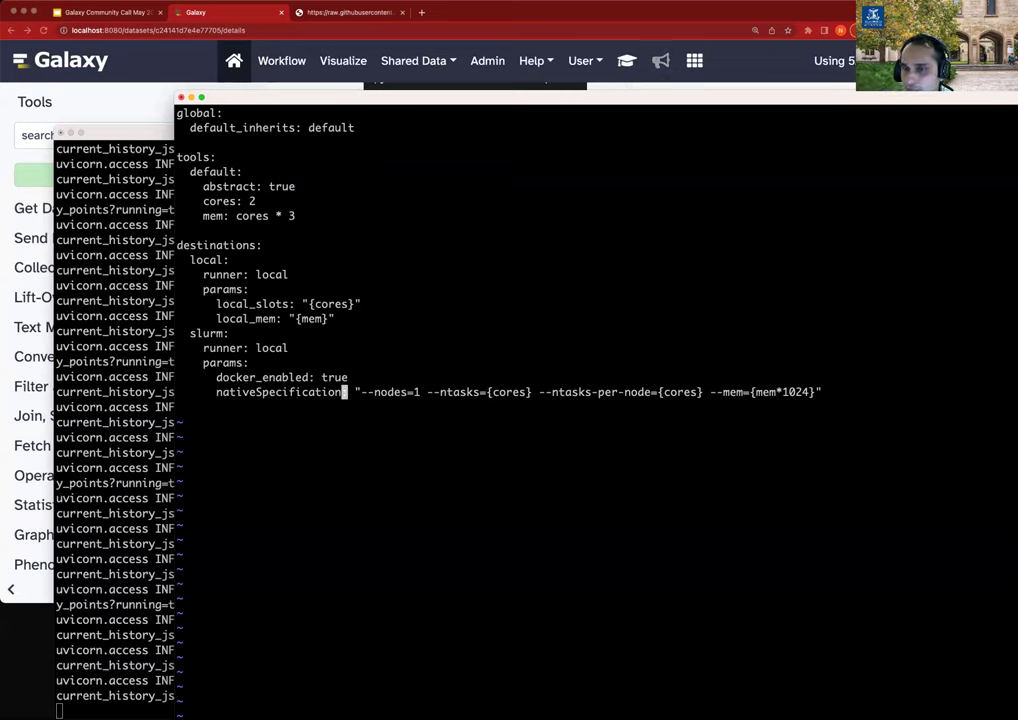
key("w")
key("w")
key("w")
key("w")
key("w")
key("w")
key("w")
key("w")
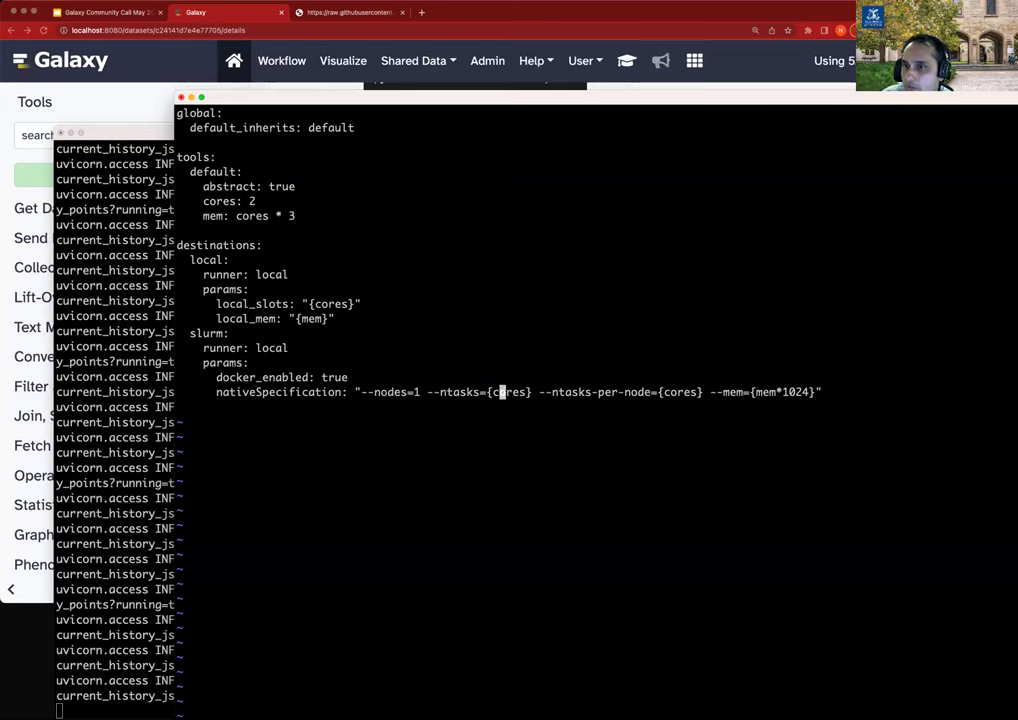
key("l")
key("l")
key("l")
key("l")
key("l")
key("l")
key("l")
key("l")
key("l")
key("l")
key("l")
key("l")
key("l")
key("l")
key("l")
key("l")
key("l")
key("l")
key("l")
key("l")
key("l")
key("l")
key("l")
key("l")
key("l")
key("l")
key("l")
key("l")
key("l")
key("l")
key("l")
key("l")
key("l")
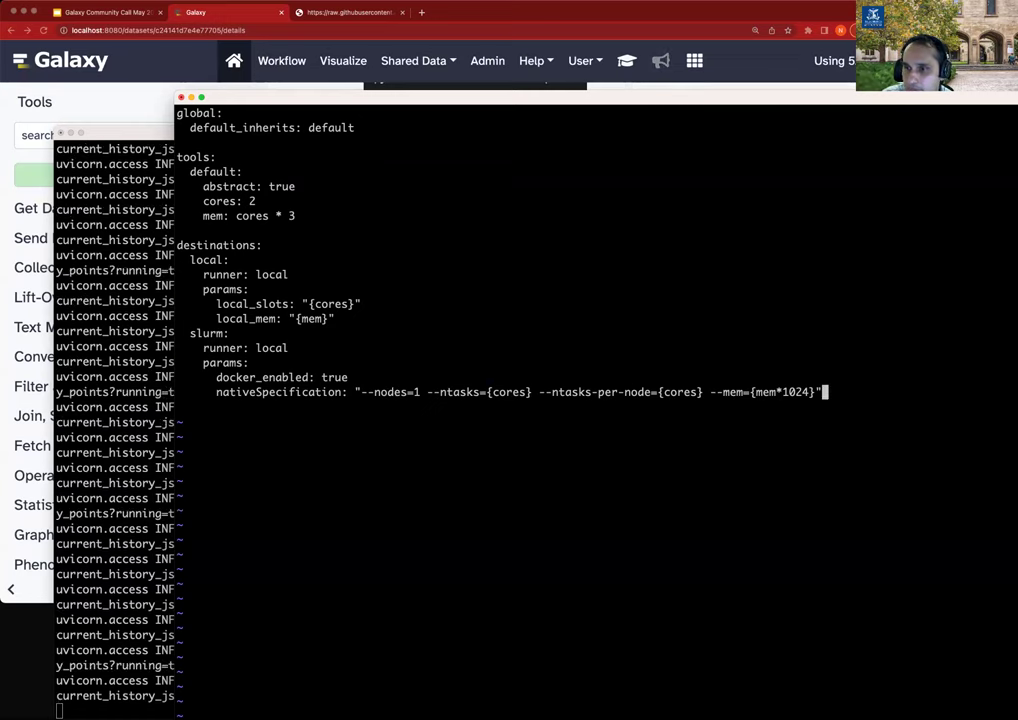
key("b")
key("b")
key("b")
key("b")
key("b")
key("l")
key("l")
key("l")
key("l")
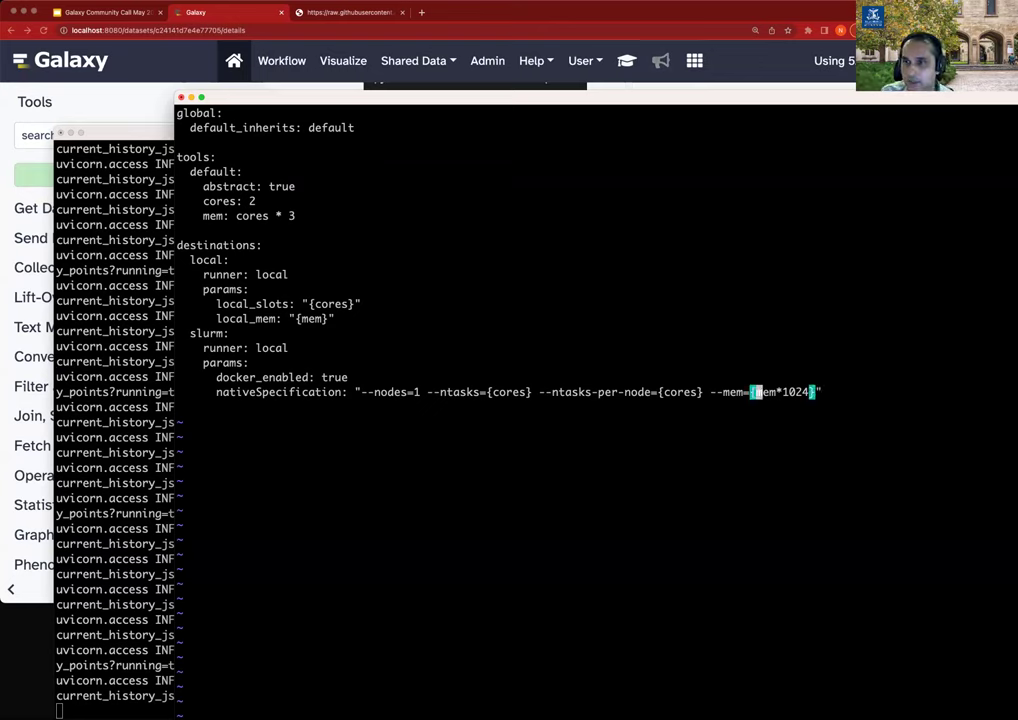
key("b")
key("b")
key("b")
key("b")
key("b")
key("b")
key("b")
key("b")
key("b")
key("l")
key("l")
key("l")
key("l")
key("l")
key("l")
key("l")
key("l")
key("l")
key("l")
key("l")
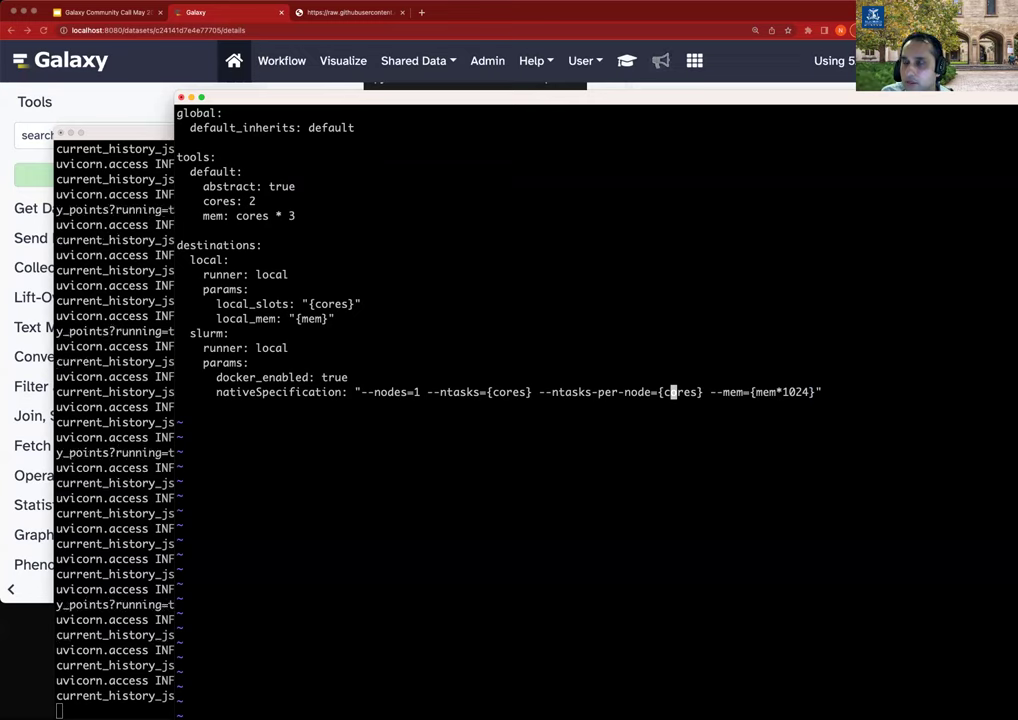
key("l")
key("l")
key("l")
key("l")
key("l")
key("l")
key("l")
key("l")
key("l")
key("l")
key("l")
key("l")
key("l")
key("l")
key("l")
key("l")
key("l")
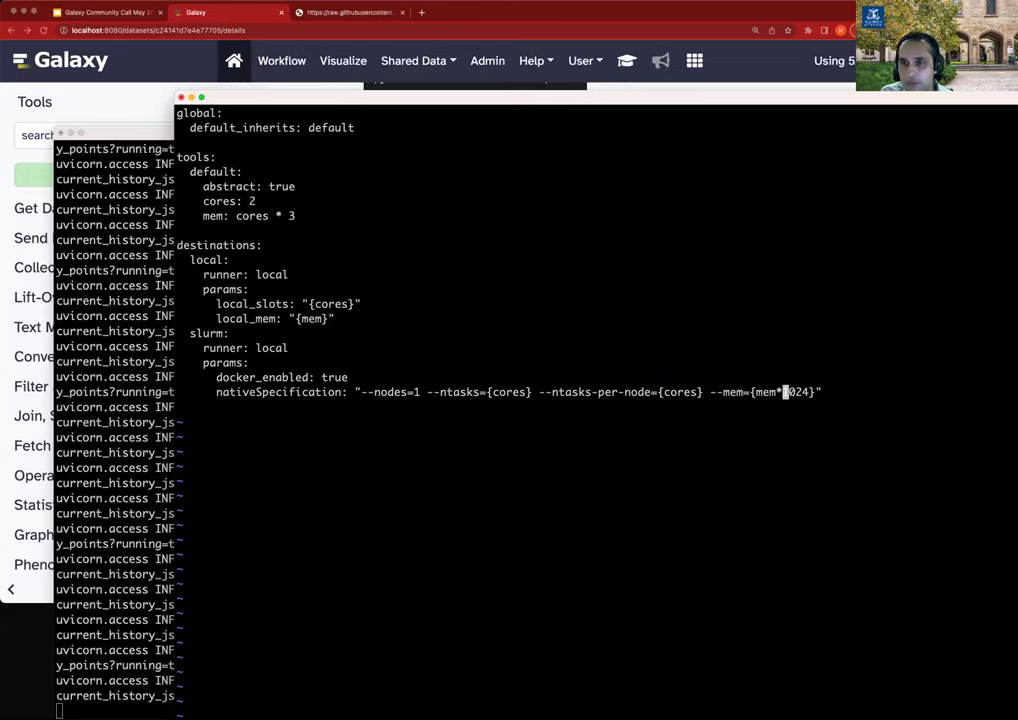
key("h")
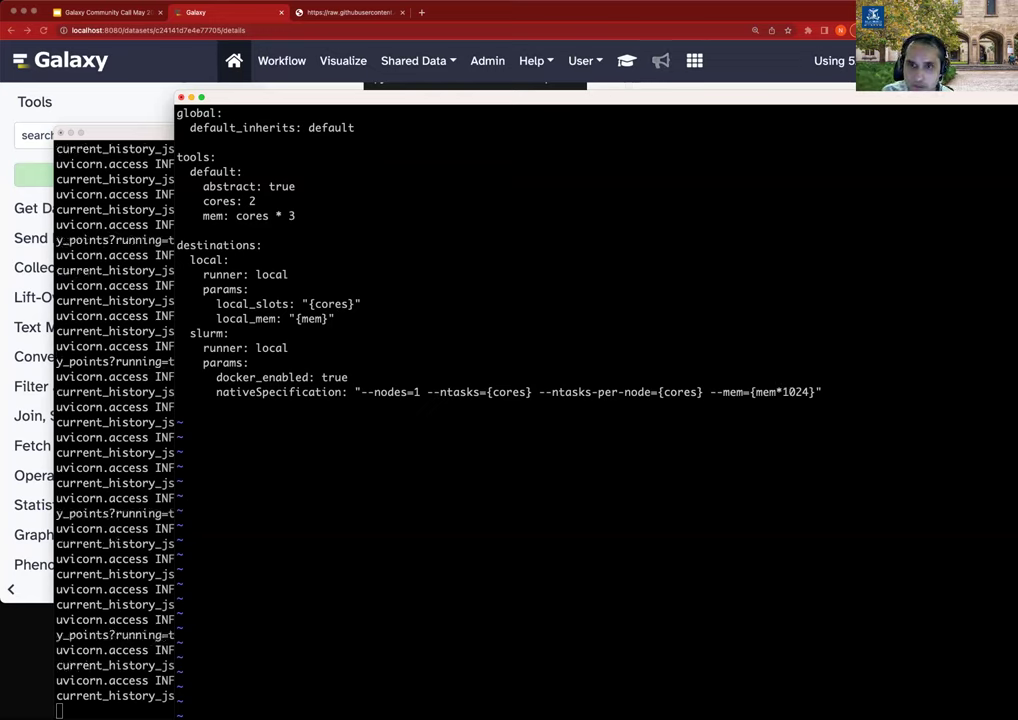
Insert 'scheduling: require: local_destination' under the local destination's local_mem line.
key("k")
key("k")
key("k")
key("k")
key("k")
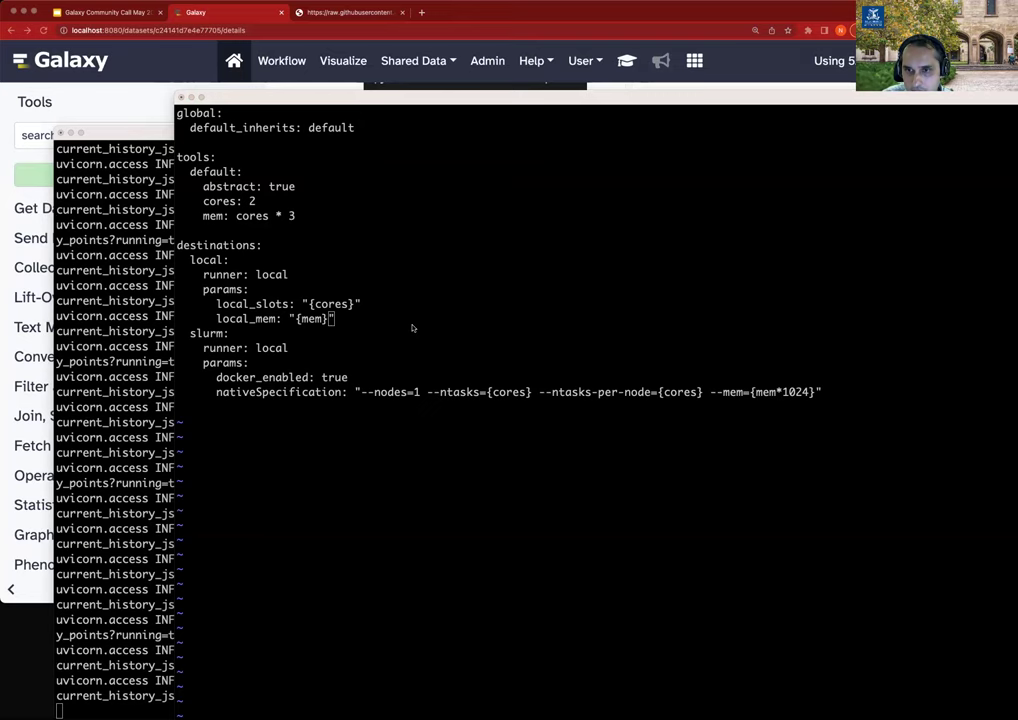
type("scheduling:   require: local_destination")
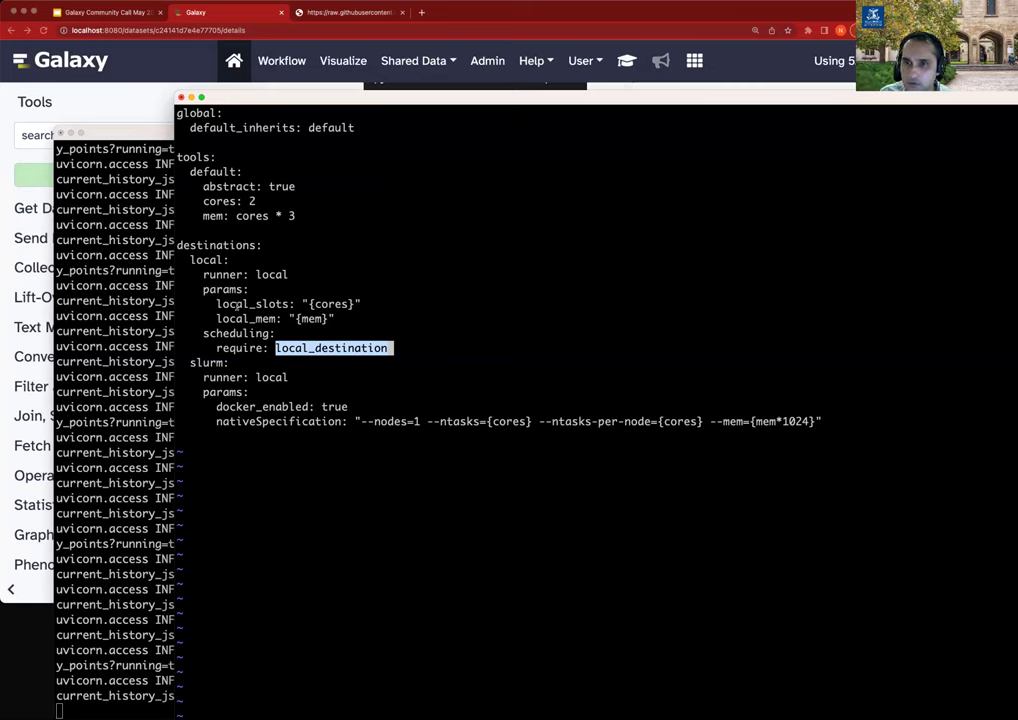
key("Escape")
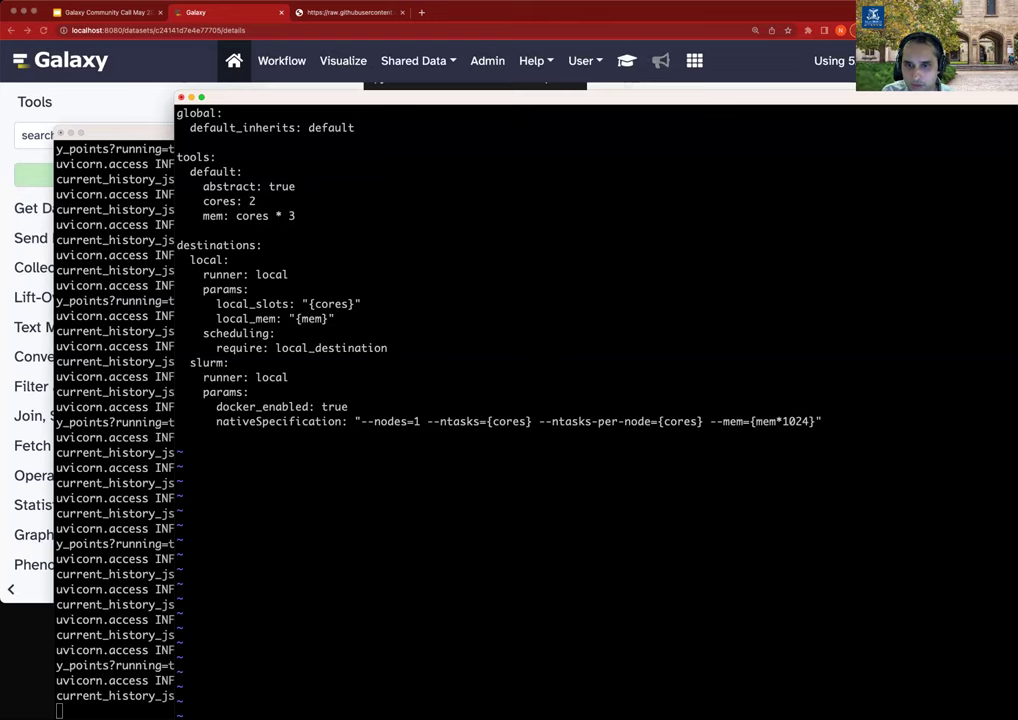
Save tpv_rules_local.yml and highlight the server log's 'reloading tpv rules' line.
key("Escape")
type(":wq")
key("Return")
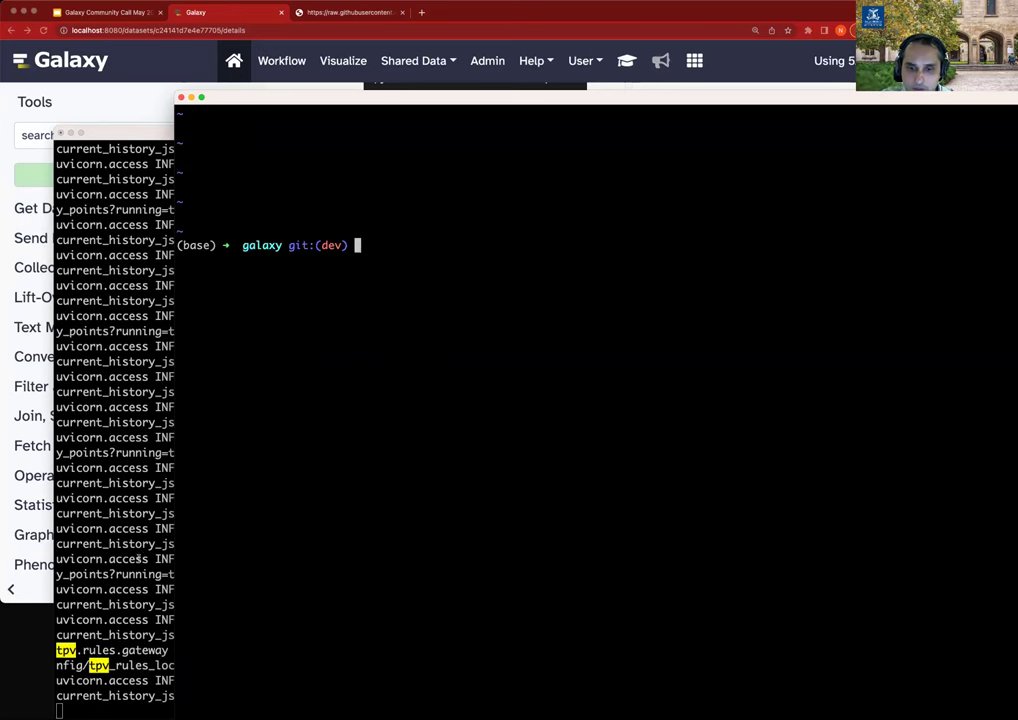
key("super+grave")
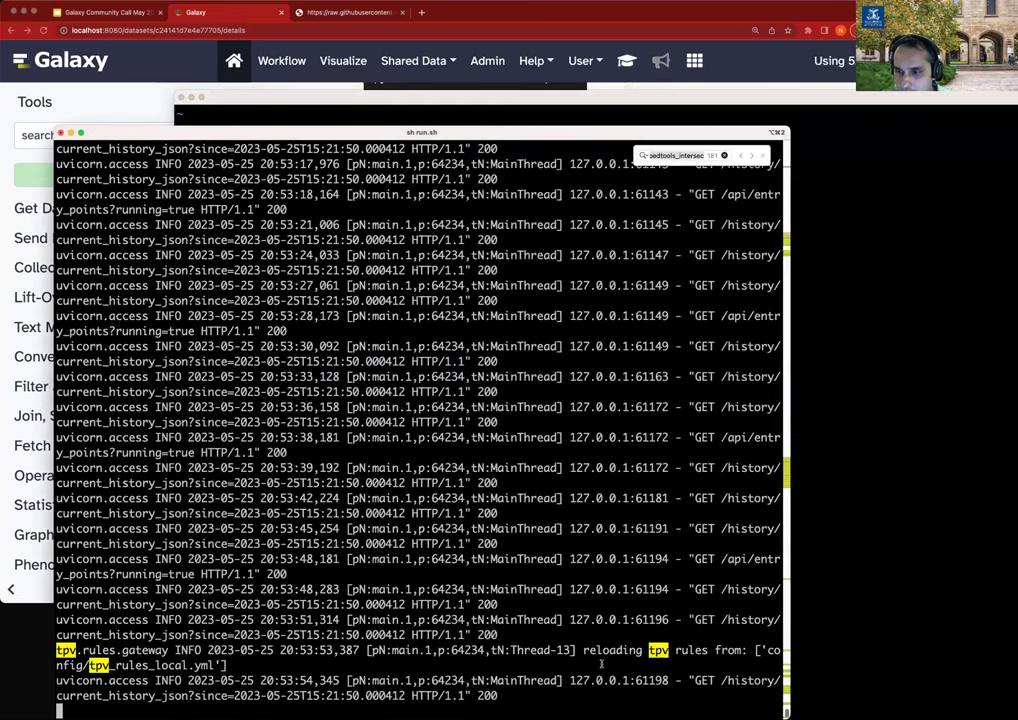
left_click_drag(580, 620, 230, 636)
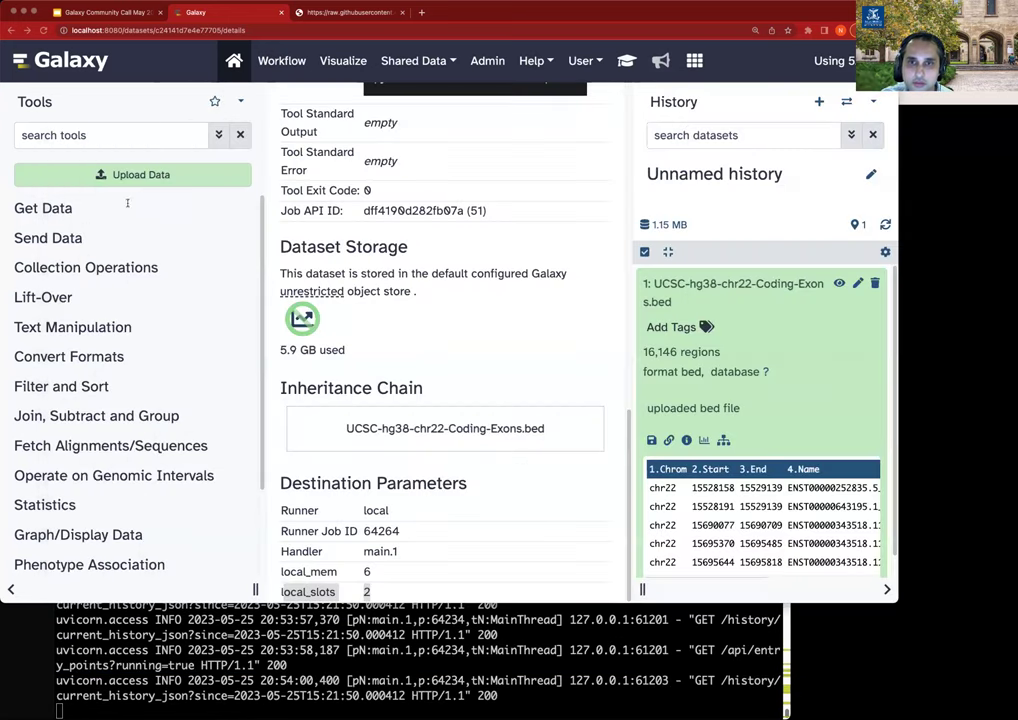
Upload the pasted text 'test123' as a new dataset.
left_click(201, 6)
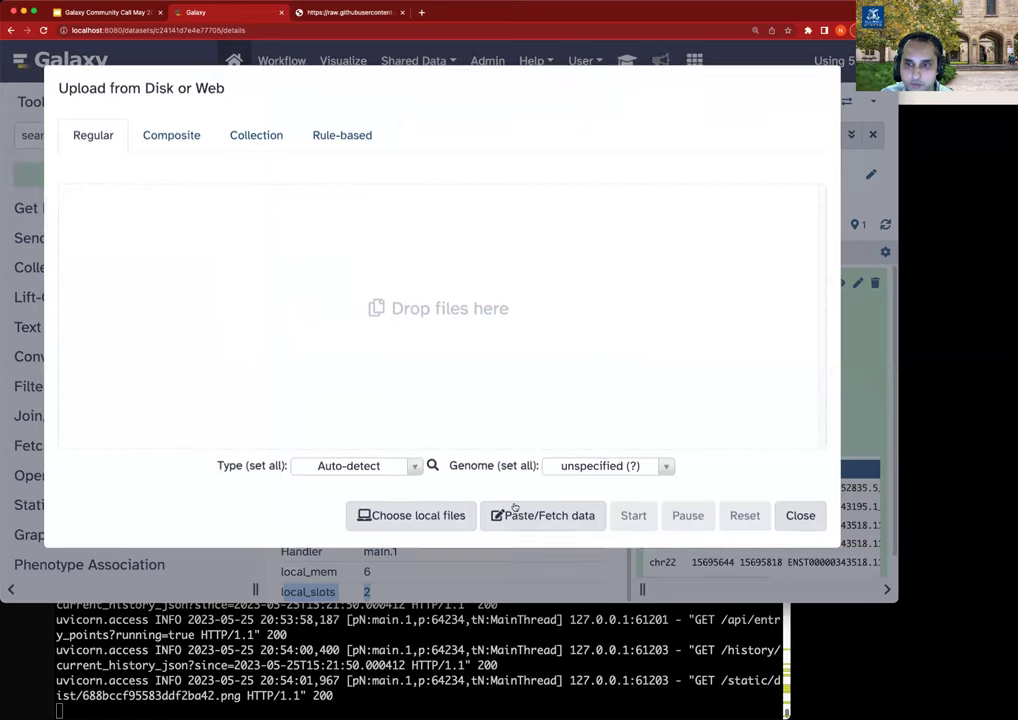
left_click(560, 515)
type("test123")
left_click(632, 518)
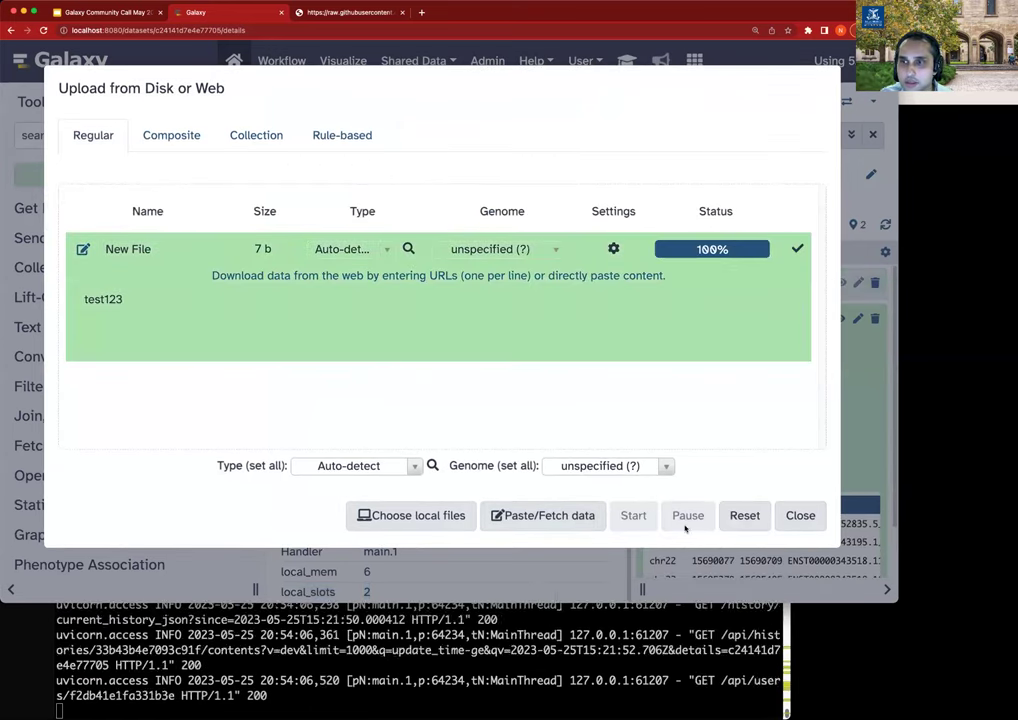
left_click(801, 515)
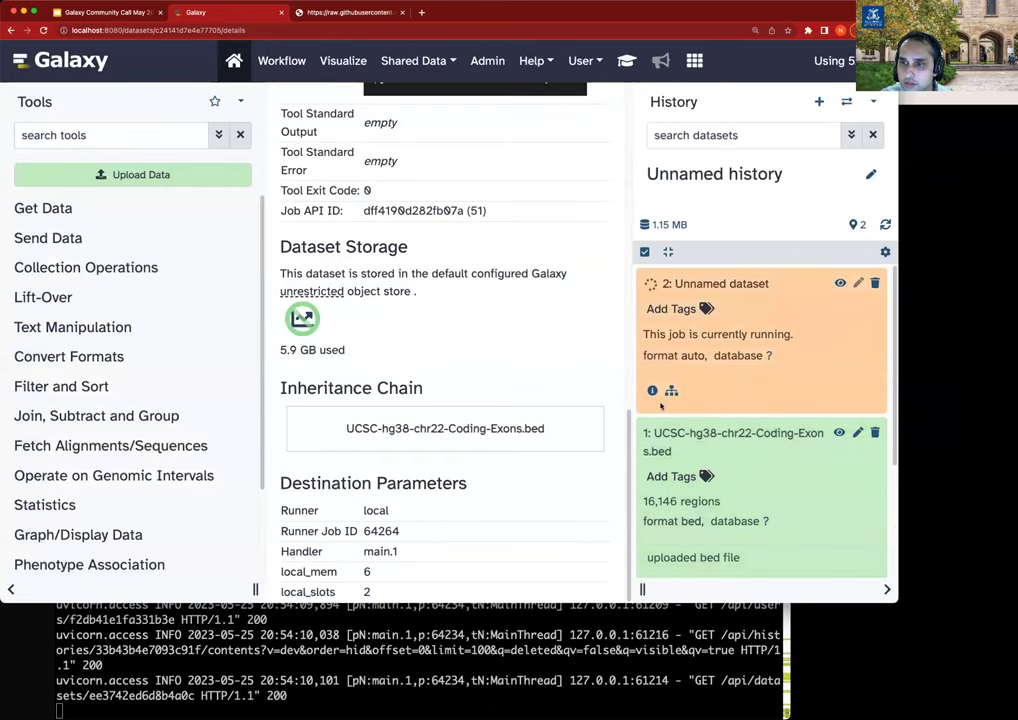
Open dataset 2's job details and highlight nativeSpecification --ntasks=2 --mem=6144.
left_click(652, 390)
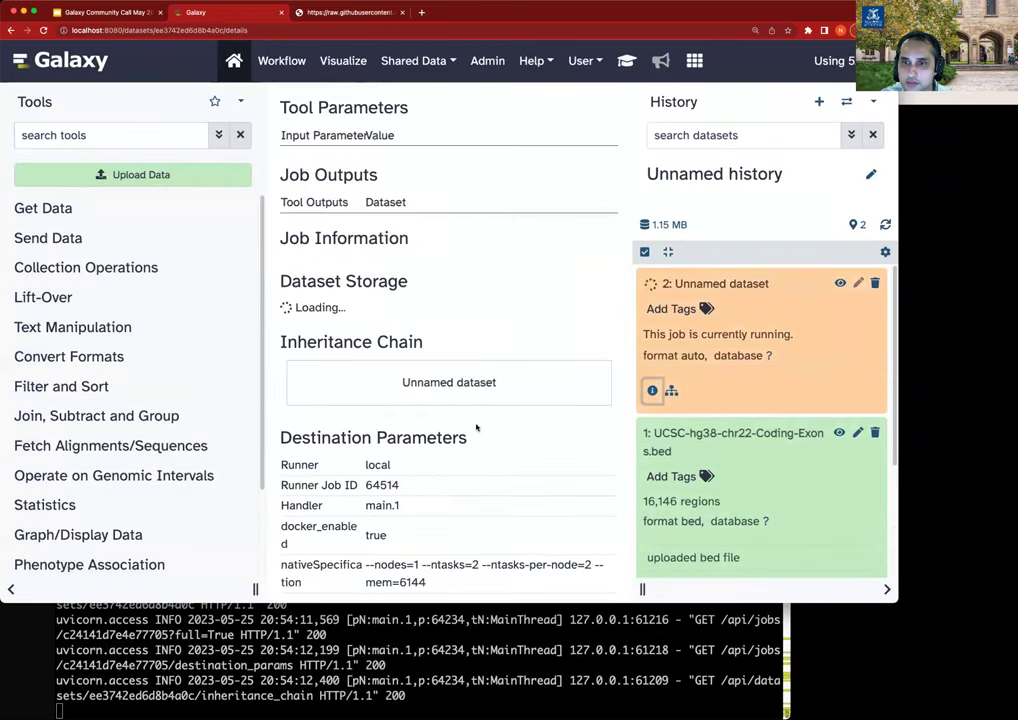
scroll(476, 430, "down", 2)
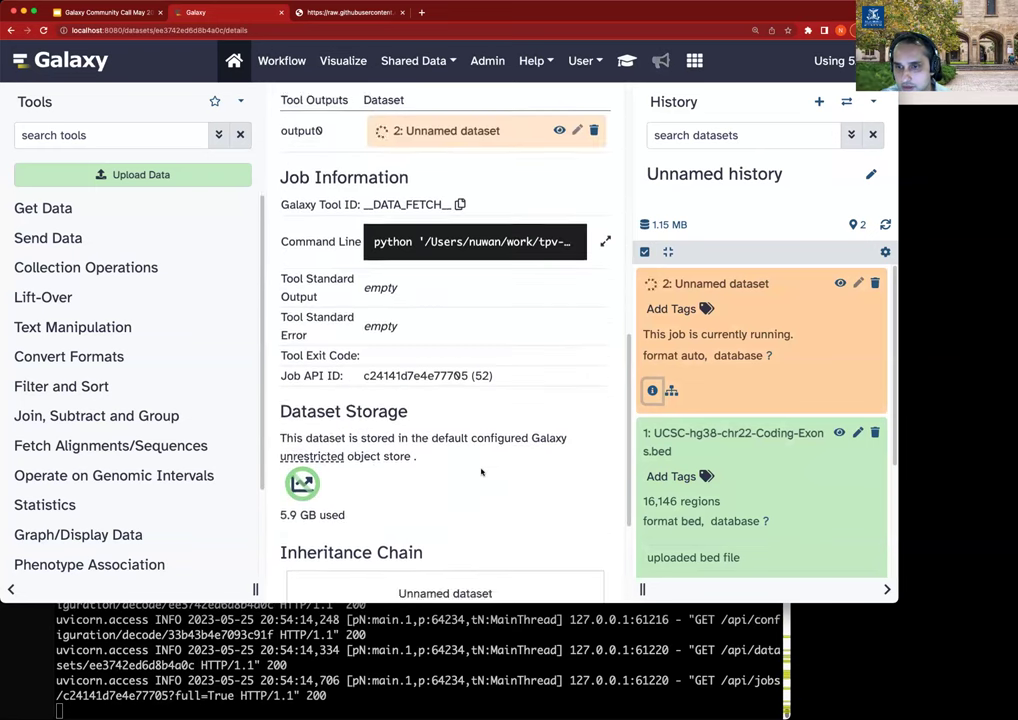
scroll(476, 432, "down", 4)
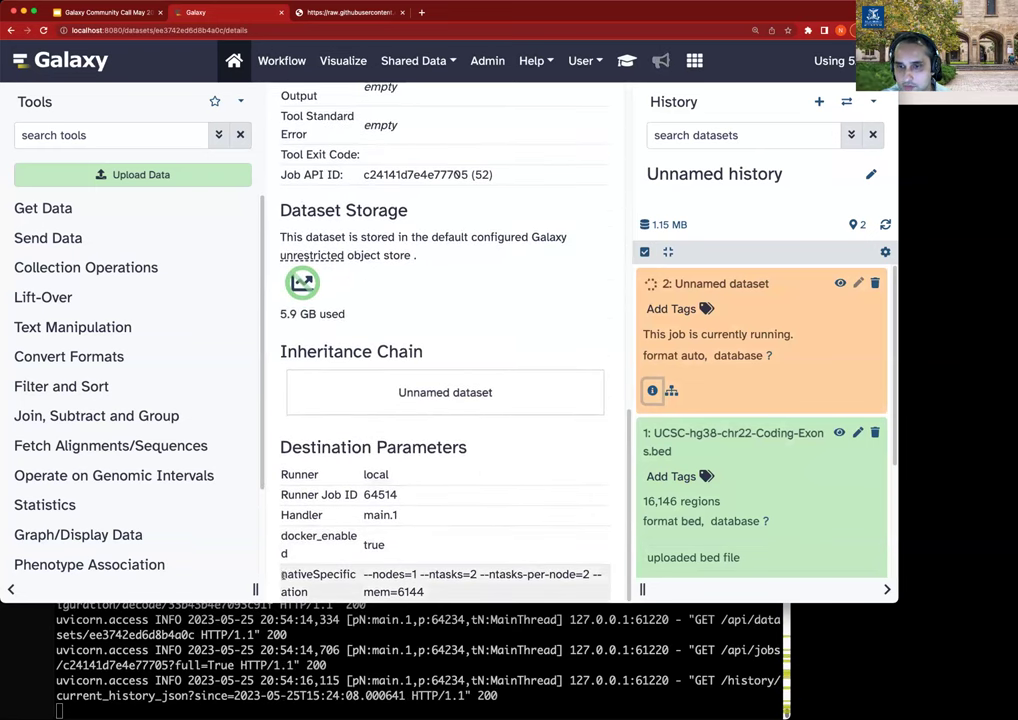
double_click(296, 582)
left_click(436, 588)
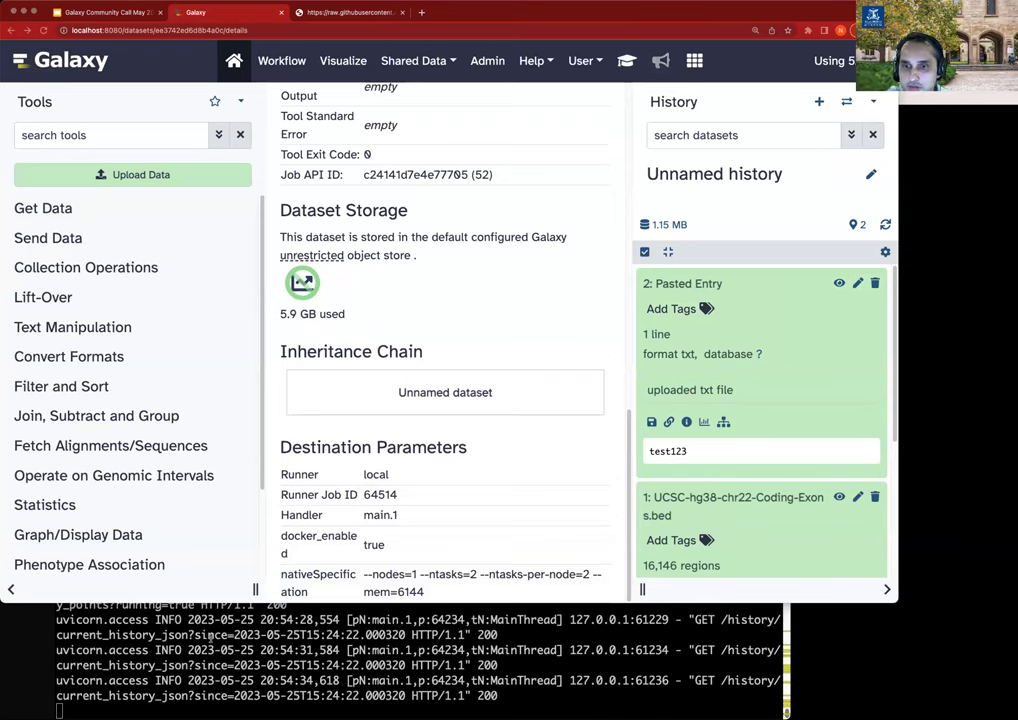
Open config/tpv_rules_local.yml in vi in a new terminal window.
key("super+Tab")
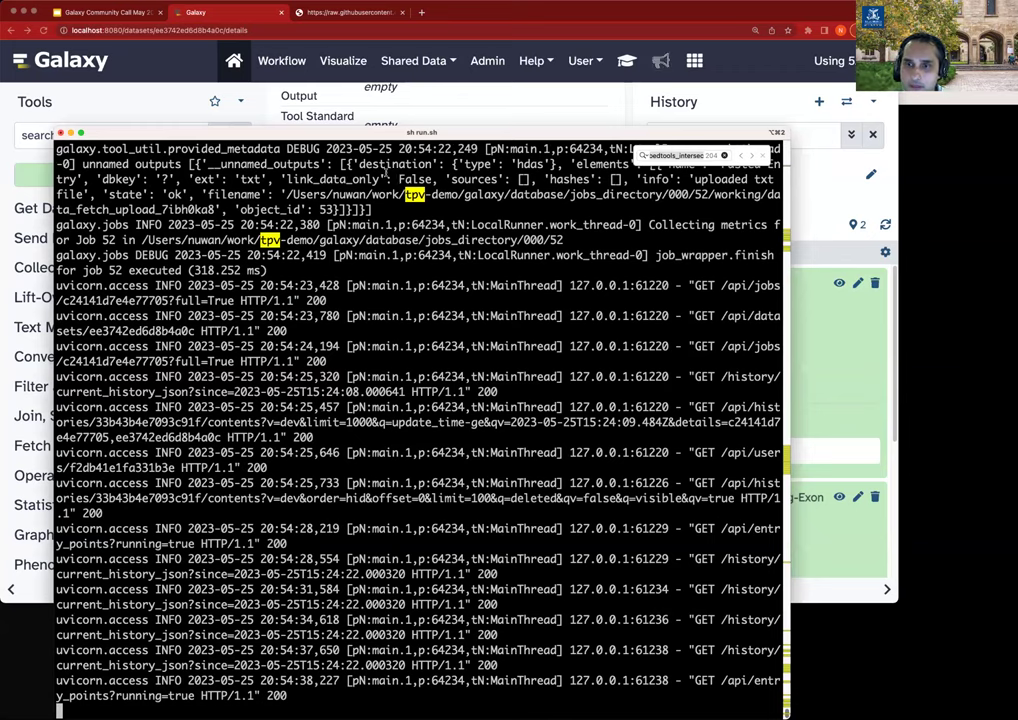
key("super+n")
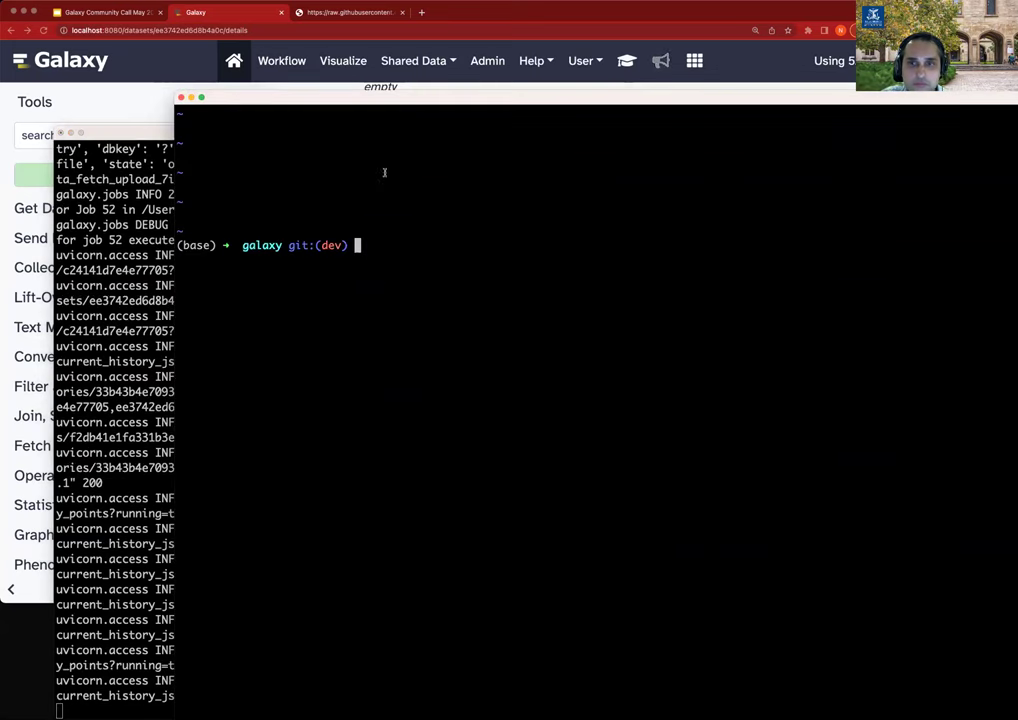
type("vi config/tpv_rules_local.yml")
key("Return")
Paste a __DATA_FETCH__ rule with cores: 1 requiring local_destination under tools, then quit vi.
key("Down")
key("Down")
key("Down")
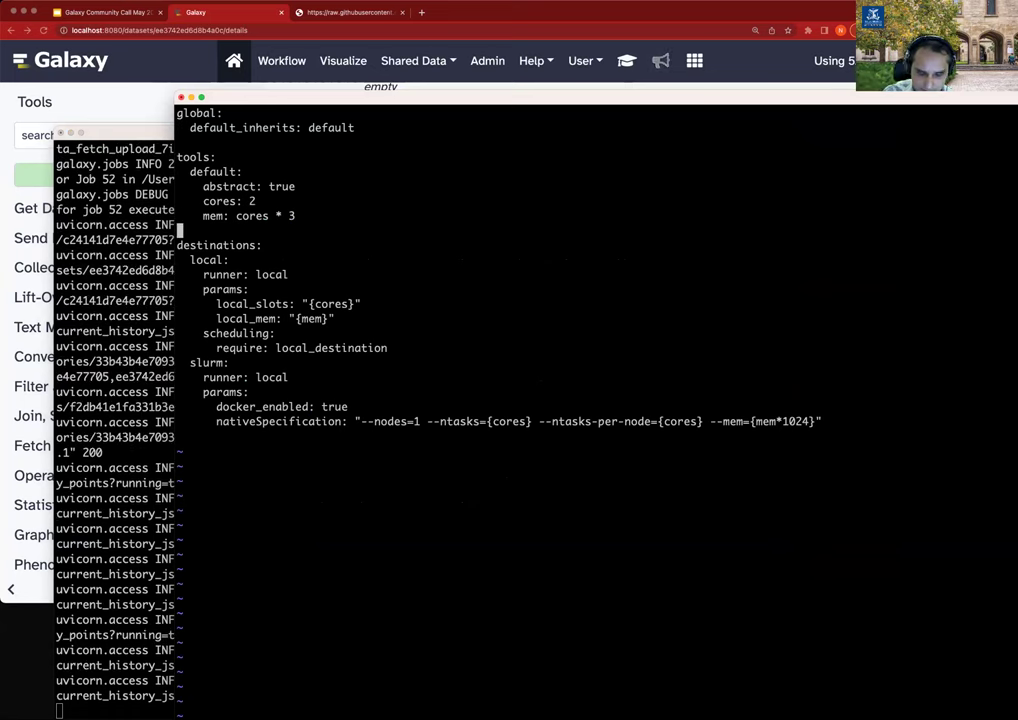
type("__DATA_FETCH__:     cores: 1     scheduling:       require: local_destination")
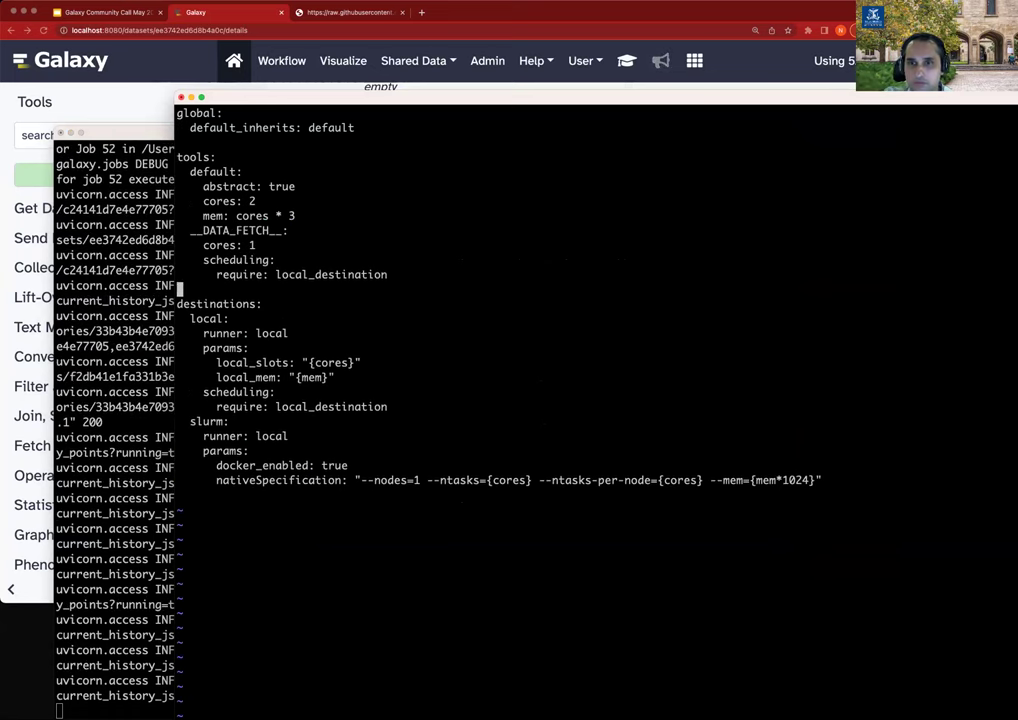
key("Up")
key("Up")
key("Up")
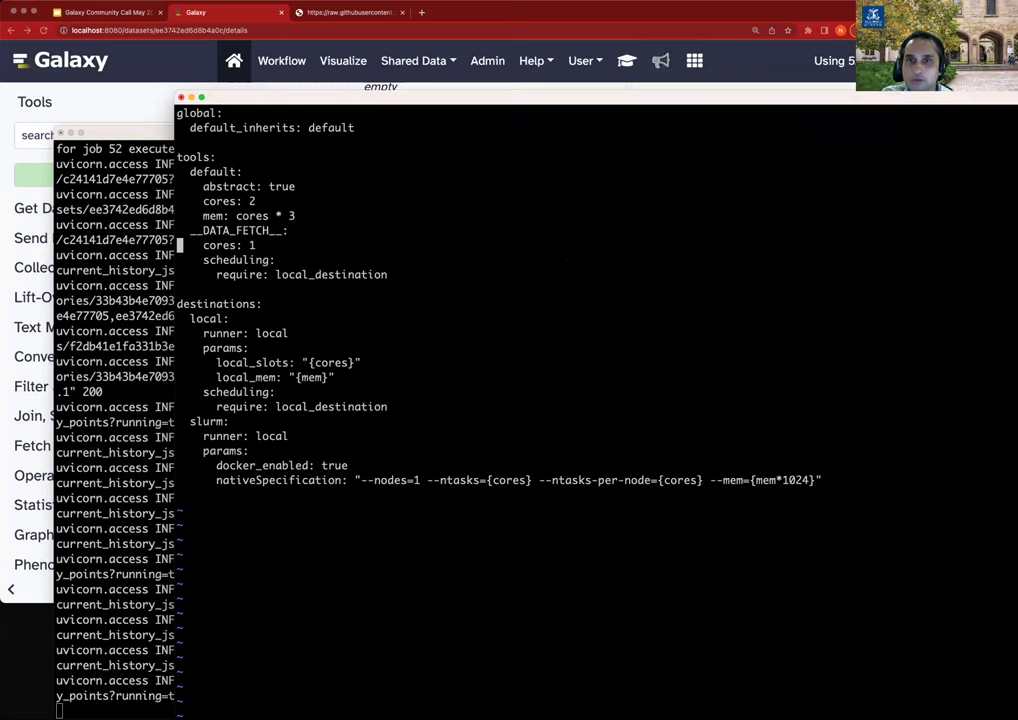
key("Up")
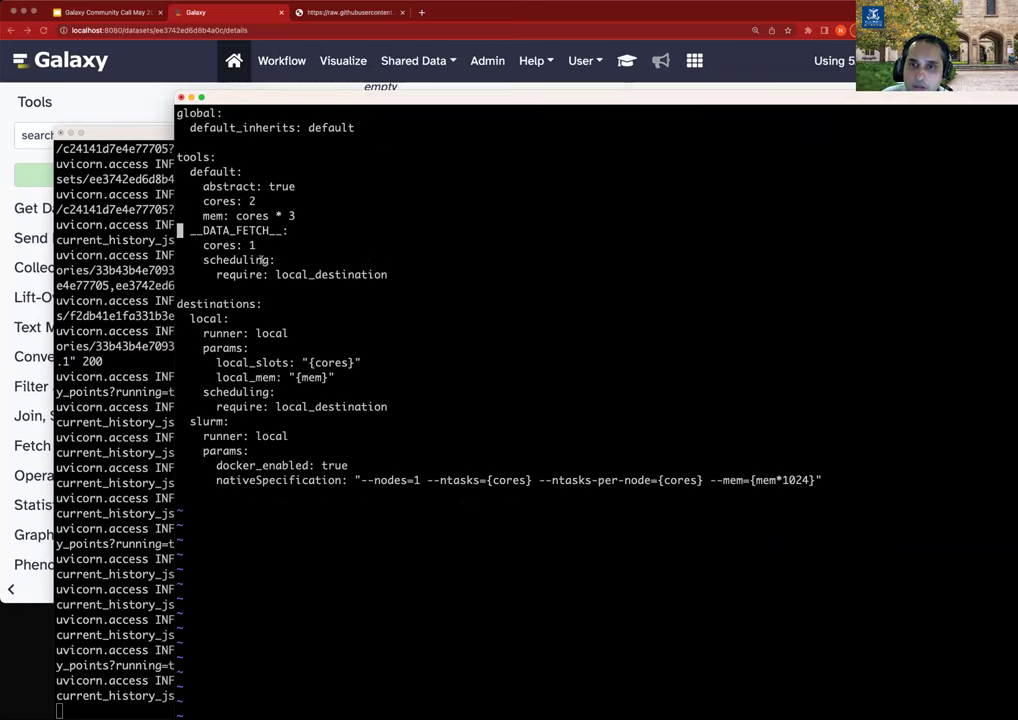
double_click(336, 274)
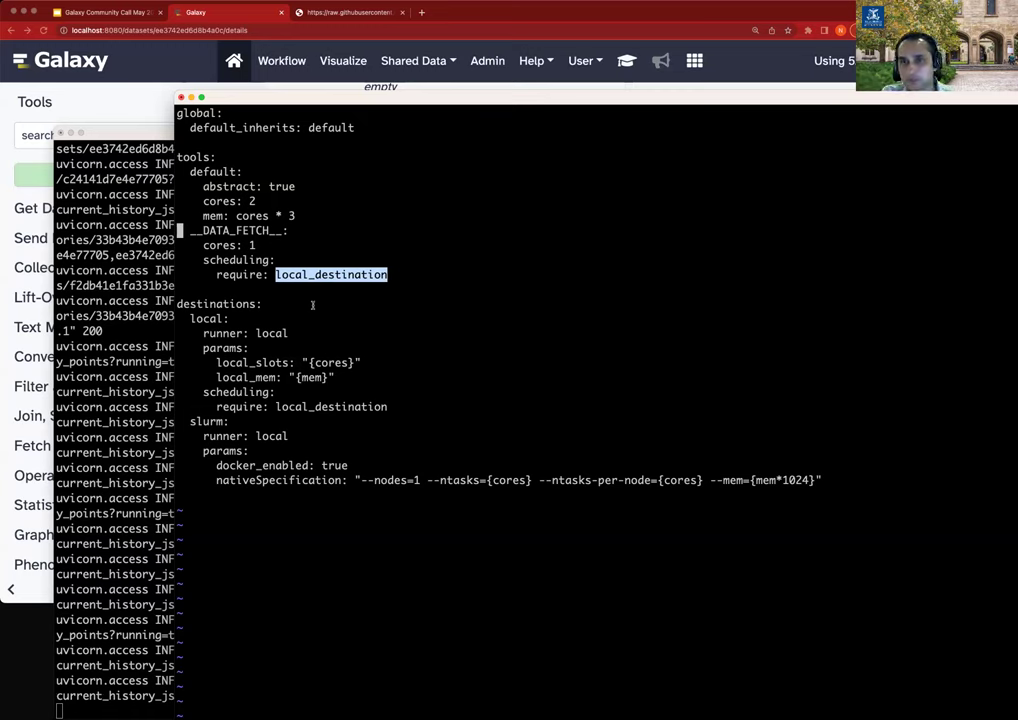
left_click(313, 305)
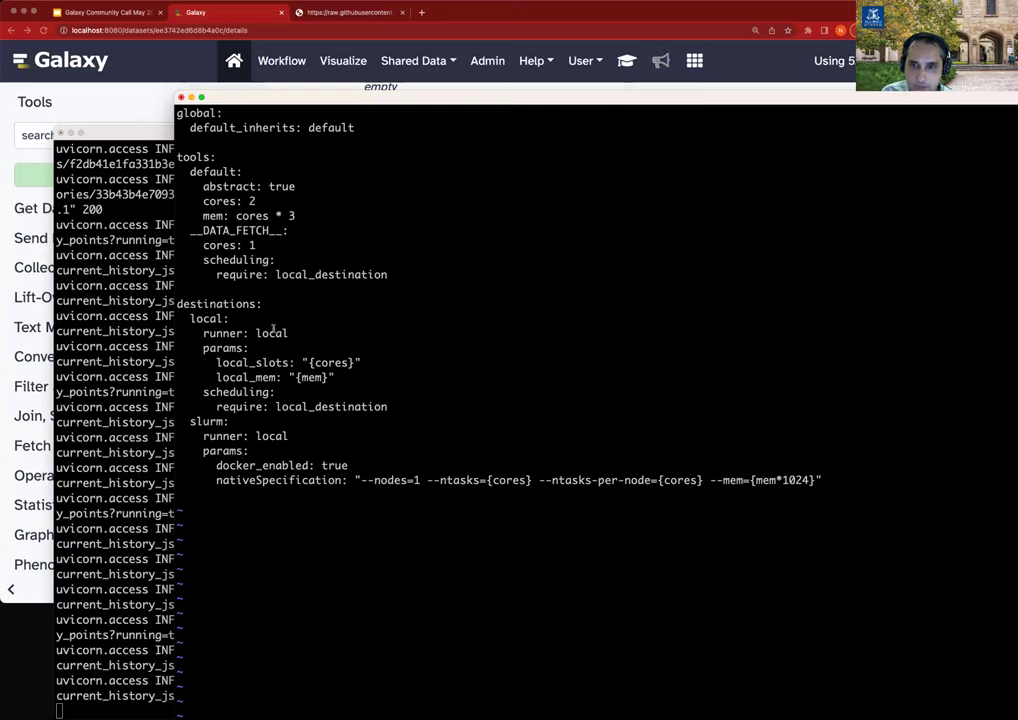
type(":q")
key("Return")
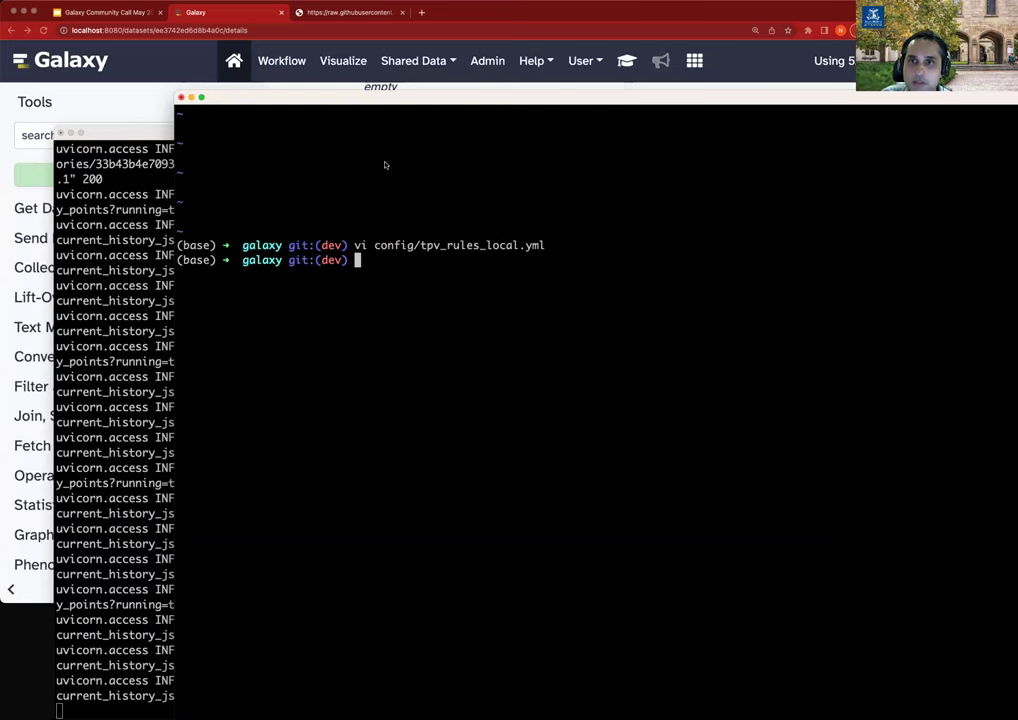
Upload the pasted text 'tst123' as a new Galaxy dataset.
left_click(130, 71)
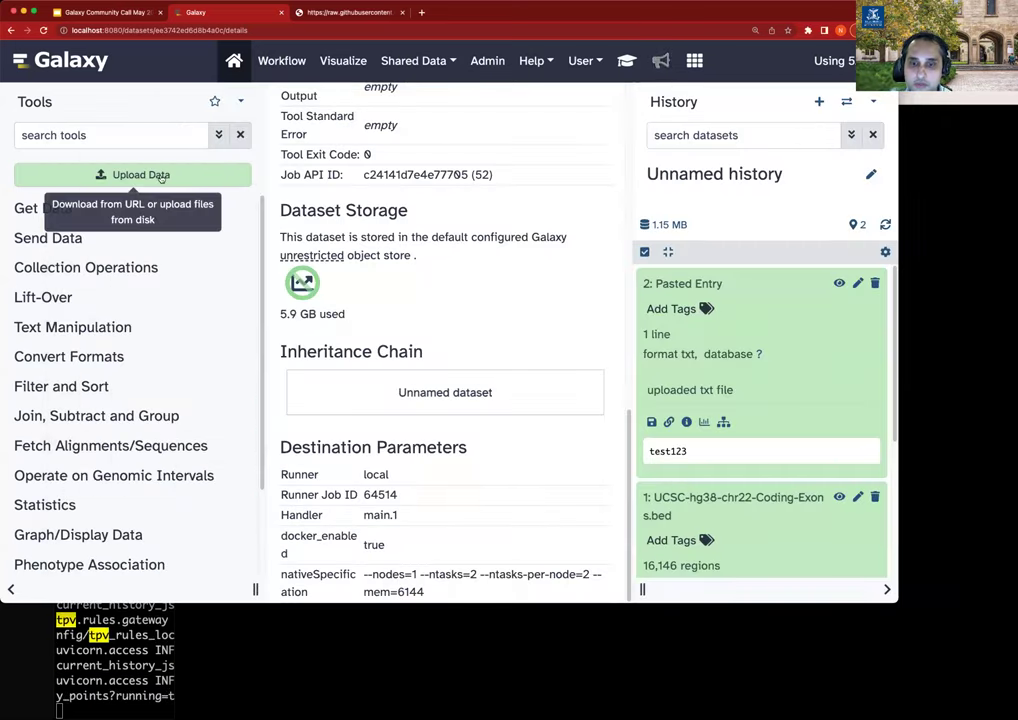
left_click(150, 175)
left_click(582, 518)
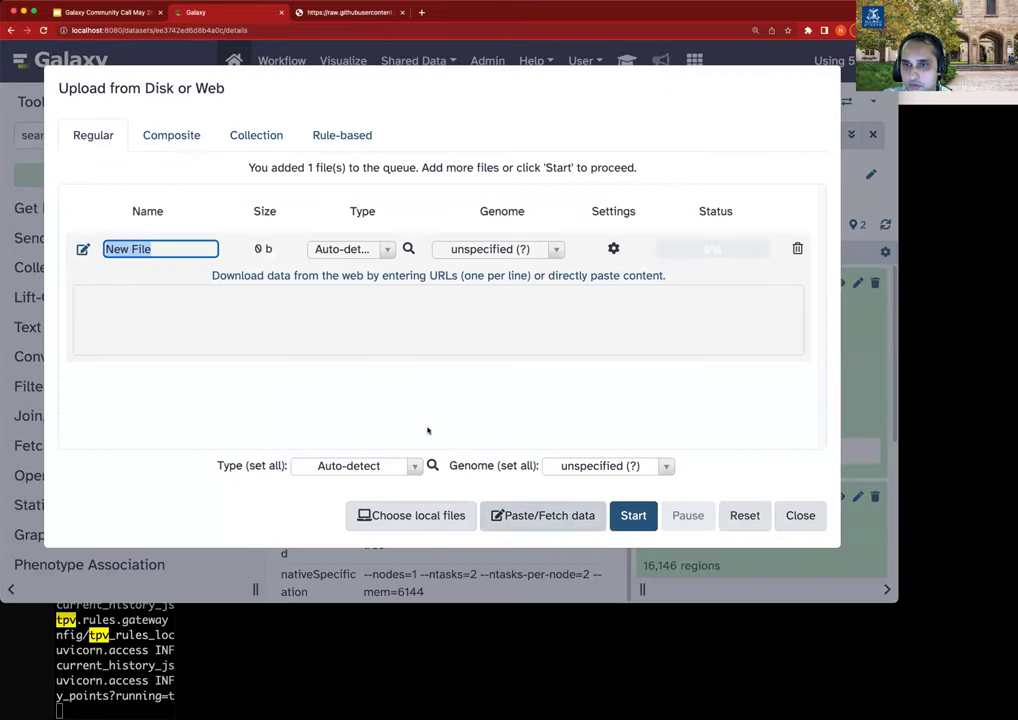
type("tst123")
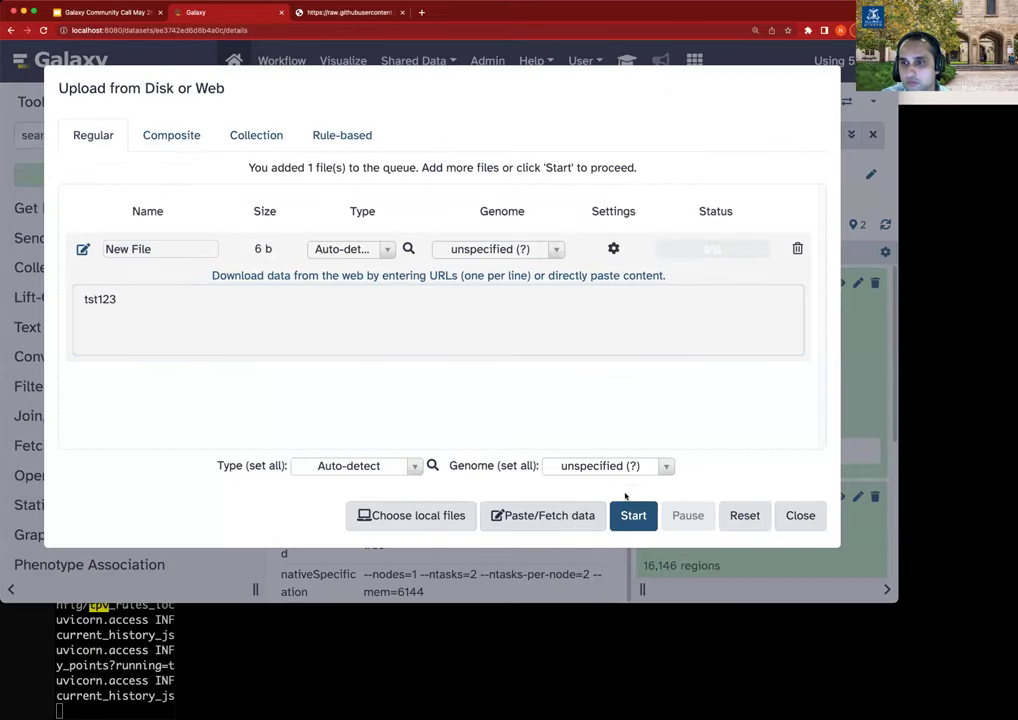
left_click(636, 513)
left_click(798, 515)
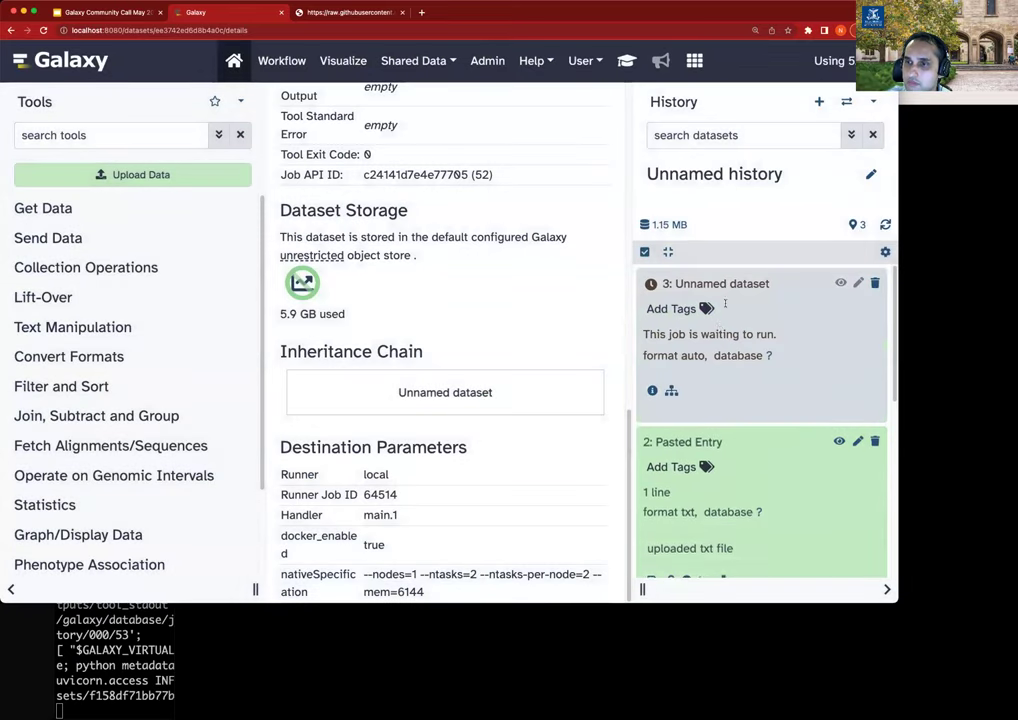
Show dataset 3's job details down to the destination parameters, local_slots 1 and local_mem 3.
left_click(652, 391)
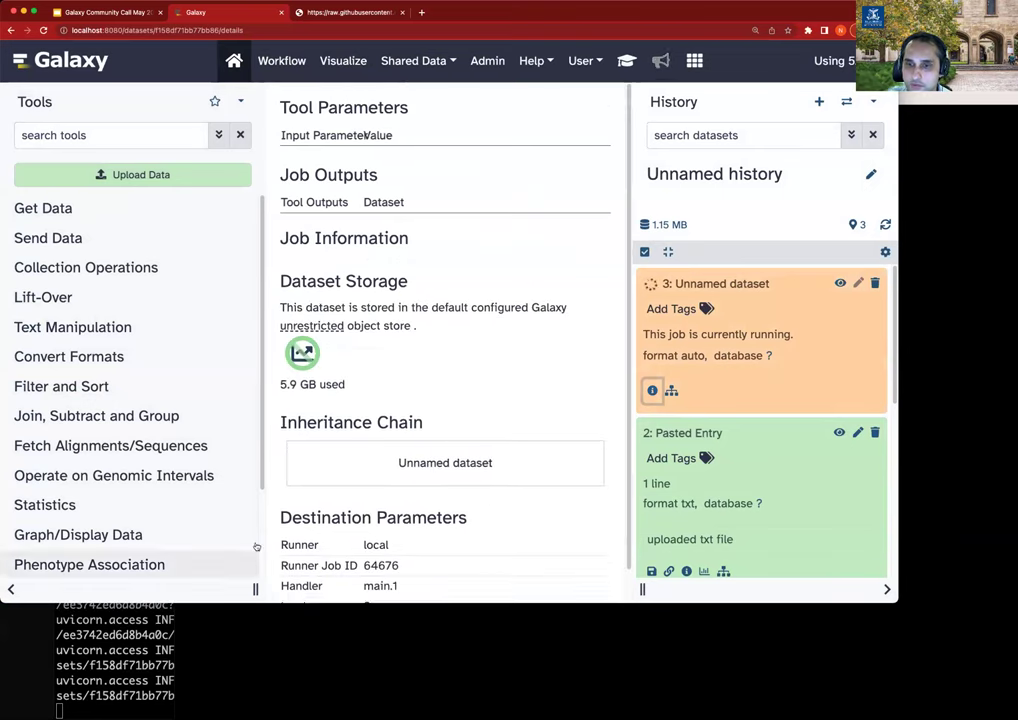
scroll(445, 420, "down", 1)
scroll(353, 522, "down", 5)
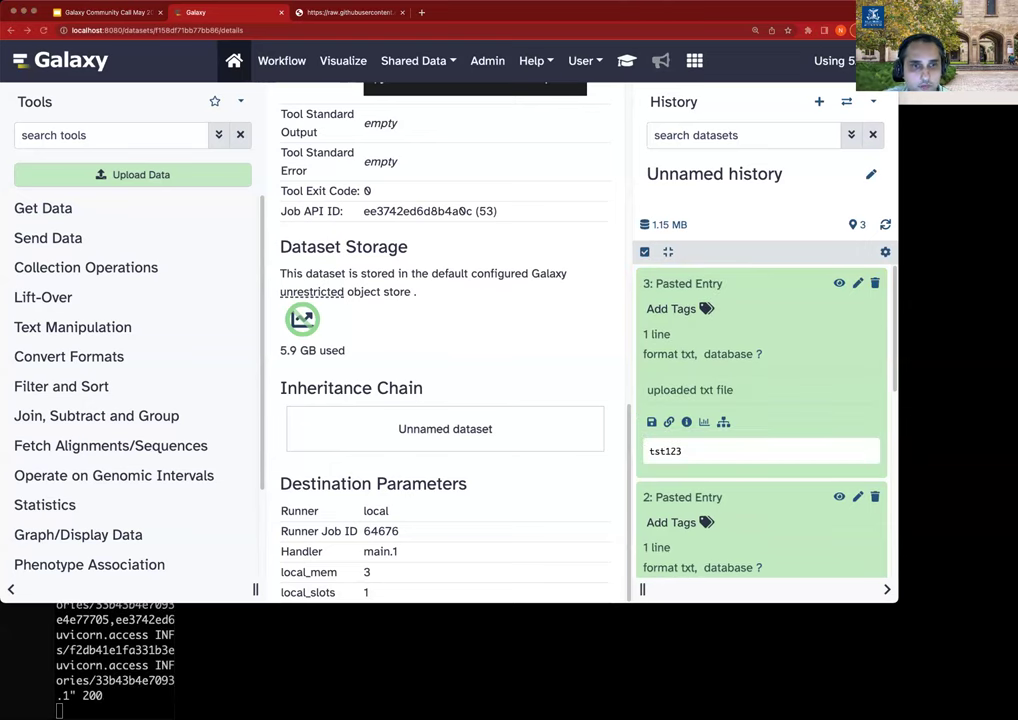
Open config/job_conf.yml in vi from the terminal.
key("super+Tab")
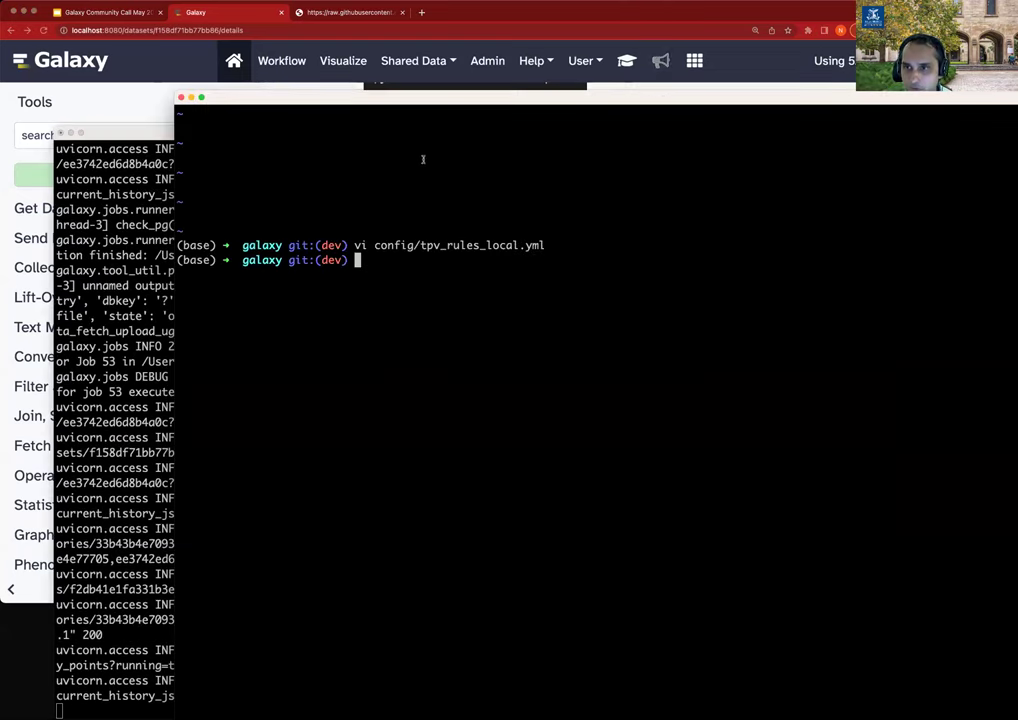
type("vi config/")
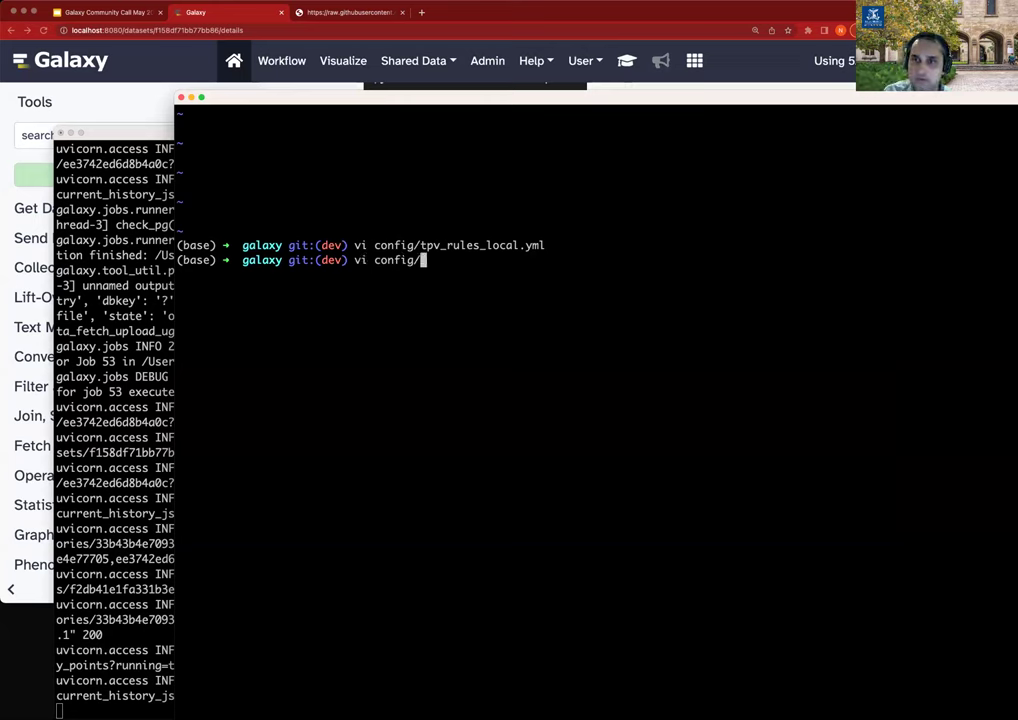
type("job_conf.")
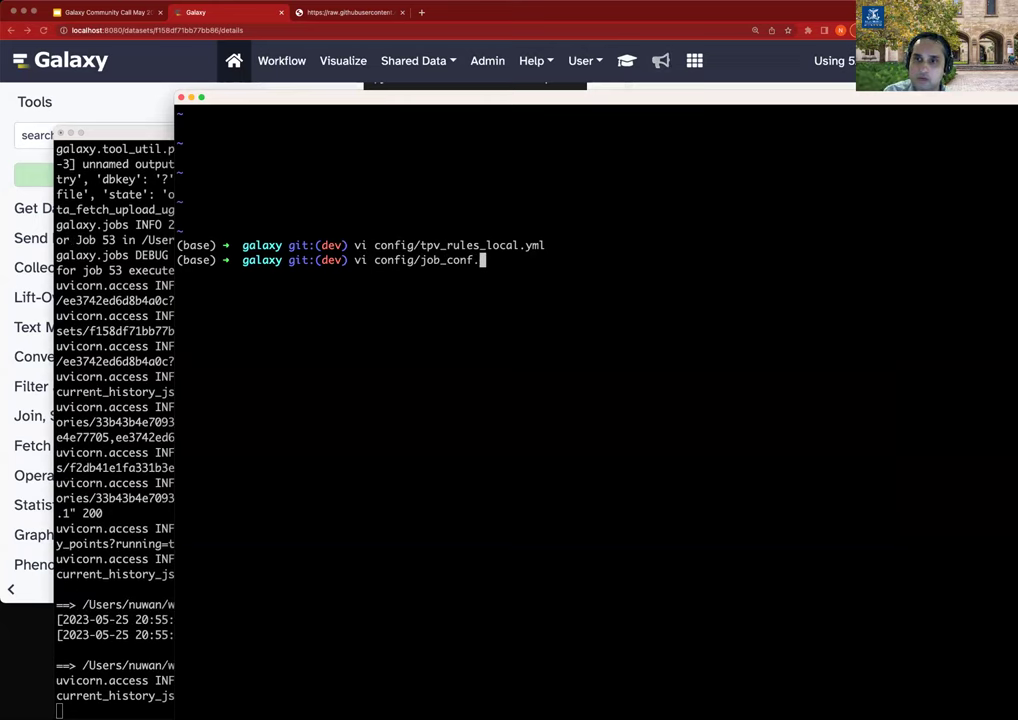
type("ya")
key("BackSpace")
key("BackSpace")
type("yml")
key("Return")
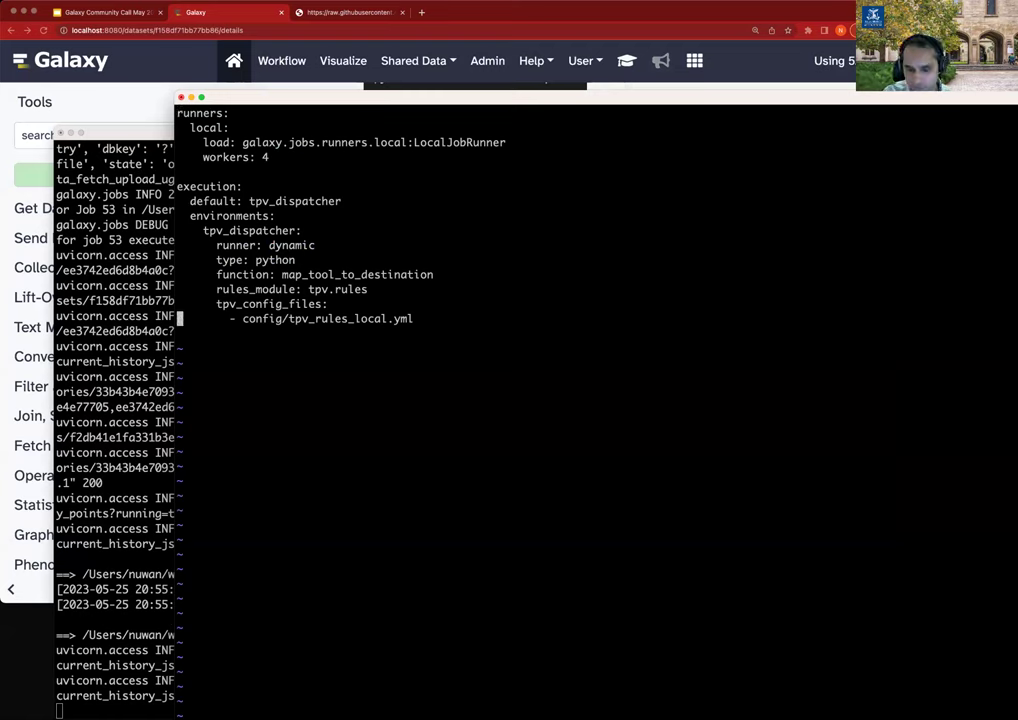
List the shared tools.yml URL followed by config/tpv_rules_local.yml under tpv_config_files.
type("- https://raw.githubusercontent.com/galaxyproject/tpv-shared-database/main/tools.yml")
key("Up")
key("BackSpace")
key("End")
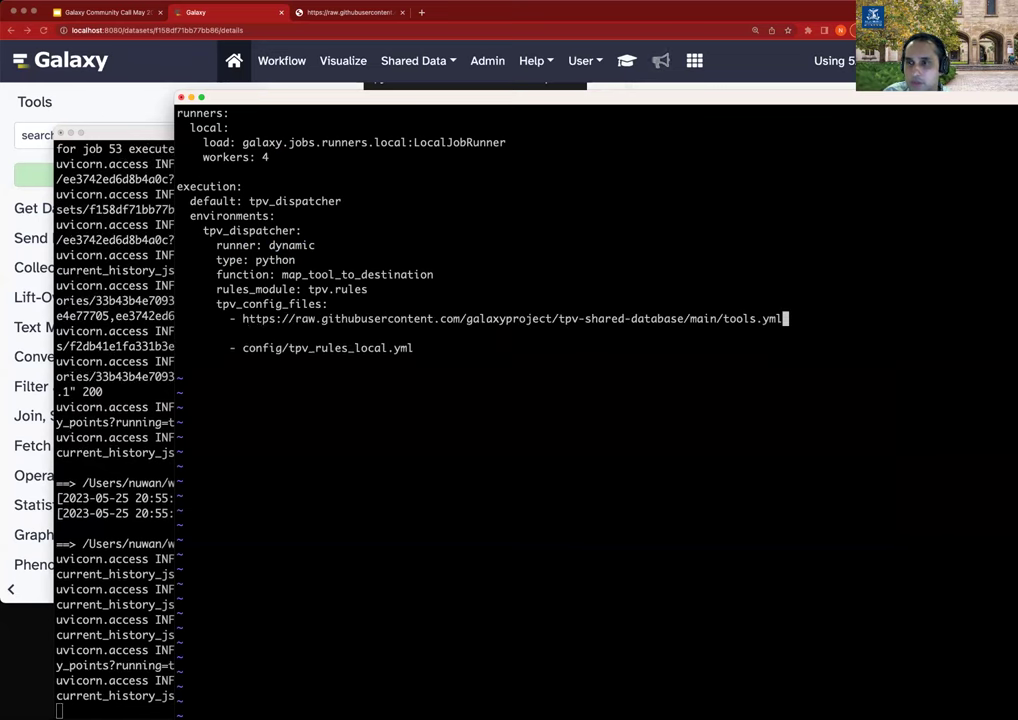
key("Delete")
left_click(418, 333)
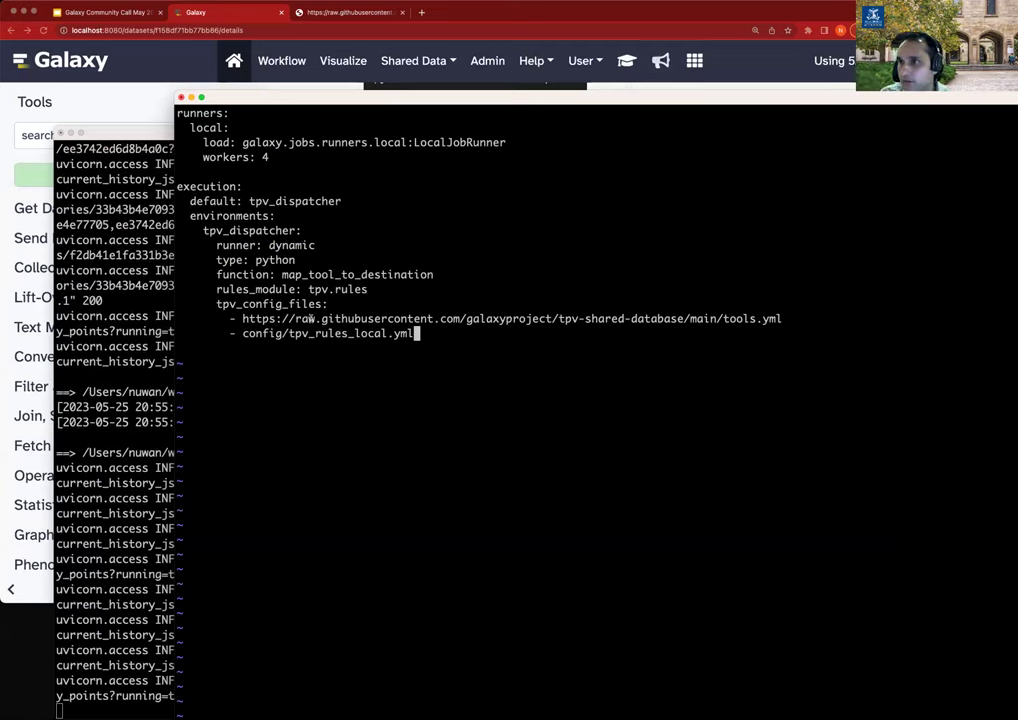
key("Return")
key("BackSpace")
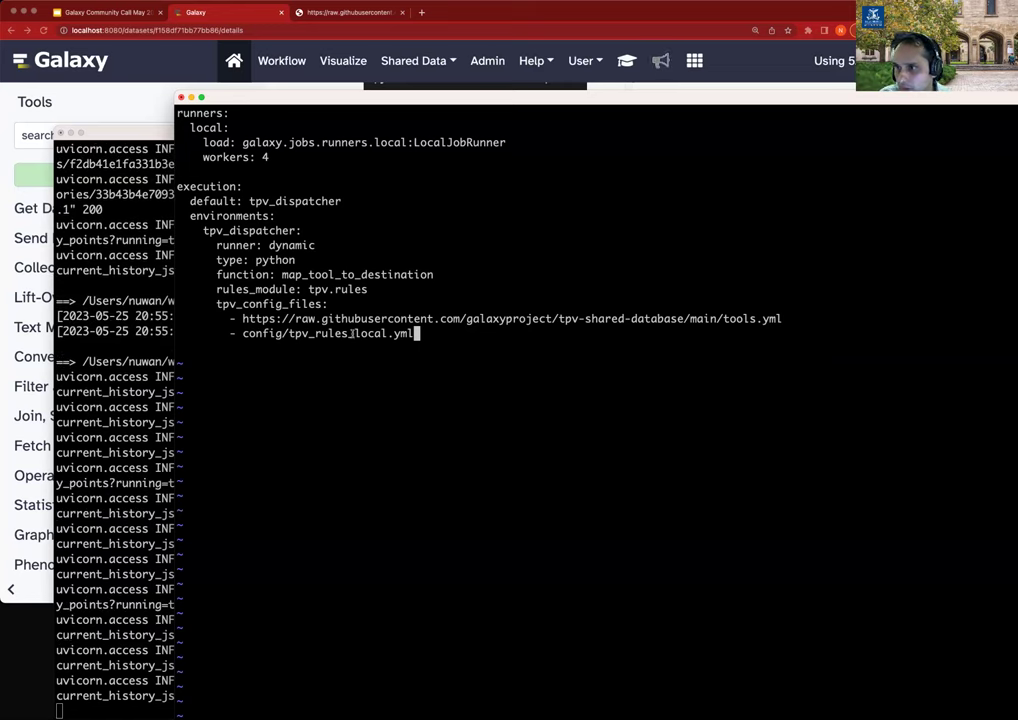
key("Escape")
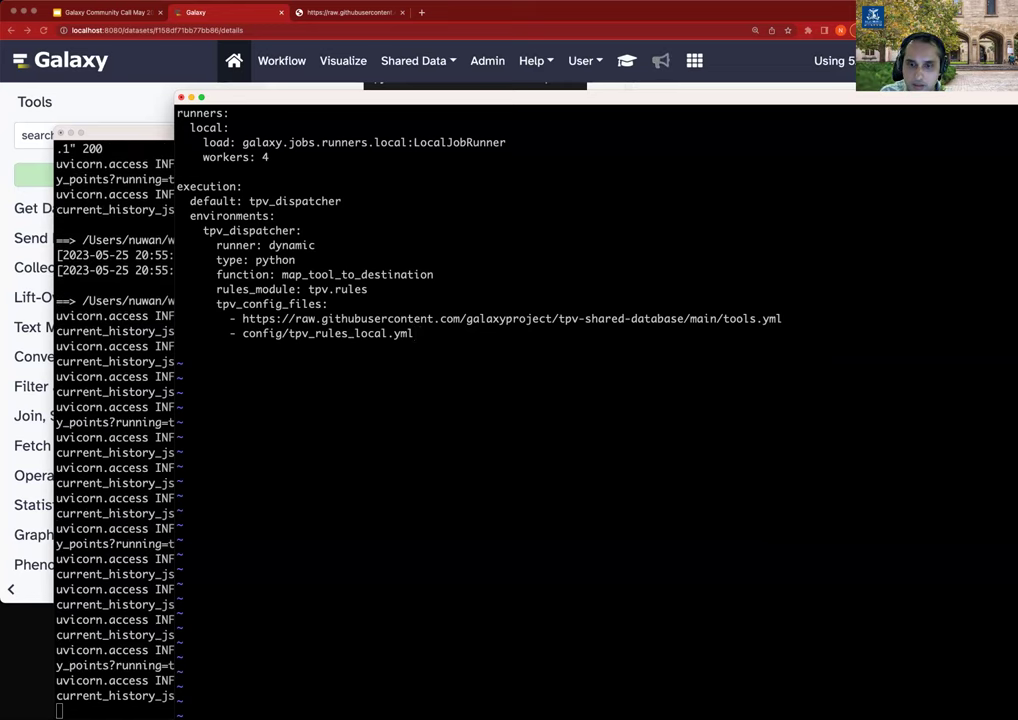
Save job_conf.yml with :wq and stop the running Galaxy server.
type(":wq")
key("Return")
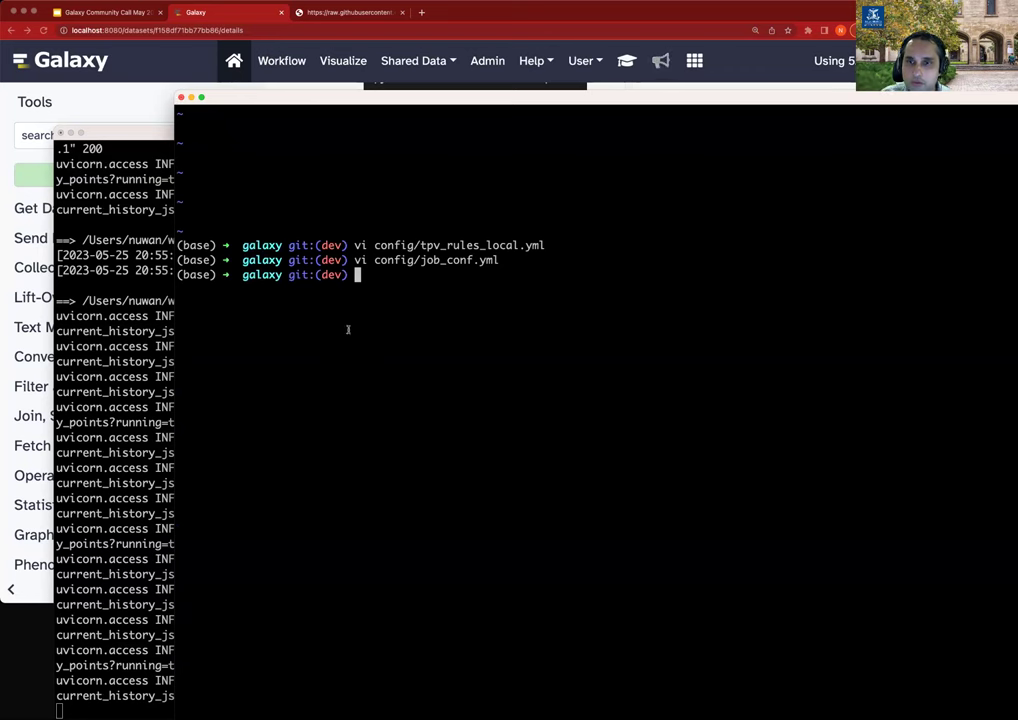
left_click(141, 452)
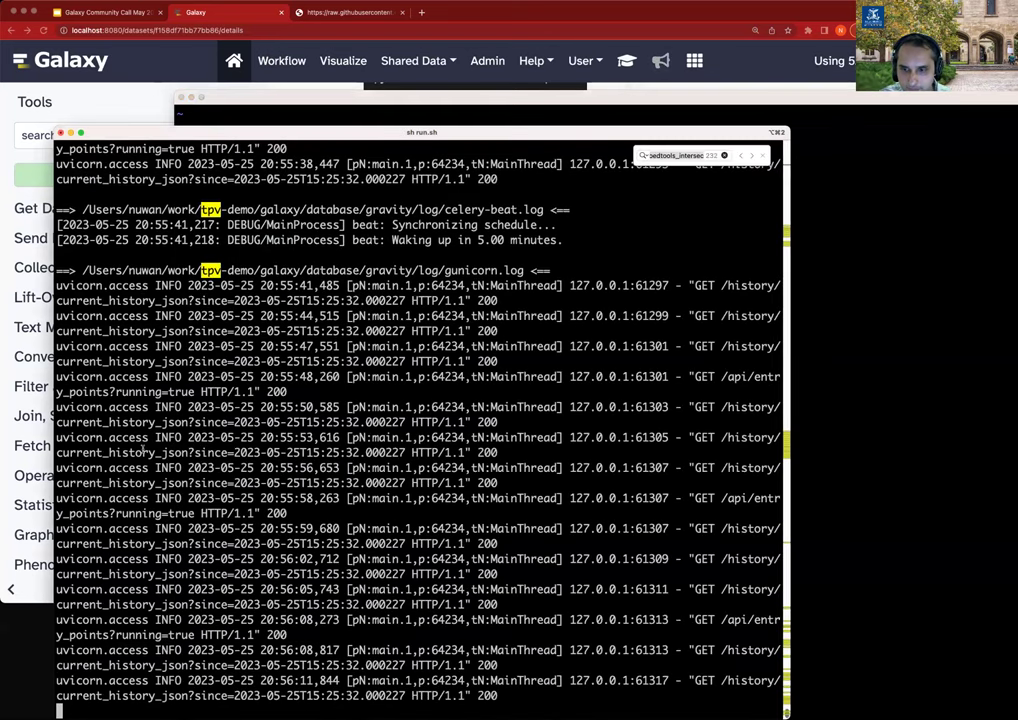
key("ctrl+c")
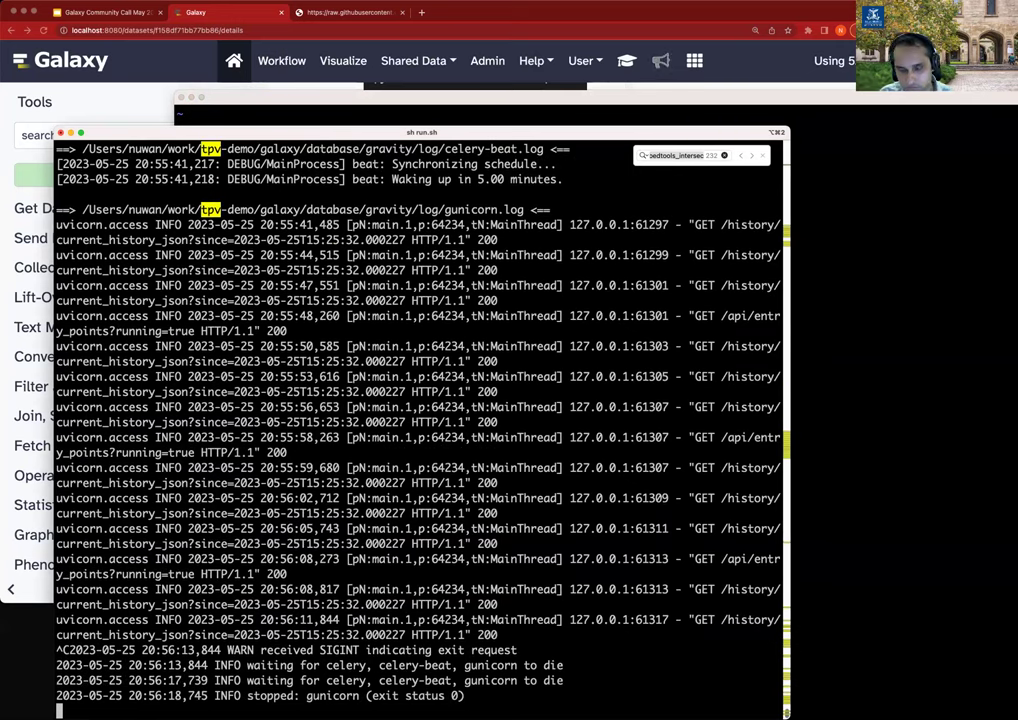
Relaunch Galaxy with 'sh run.sh' after clearing the shutdown output.
key("super+k")
type("sh run.sh")
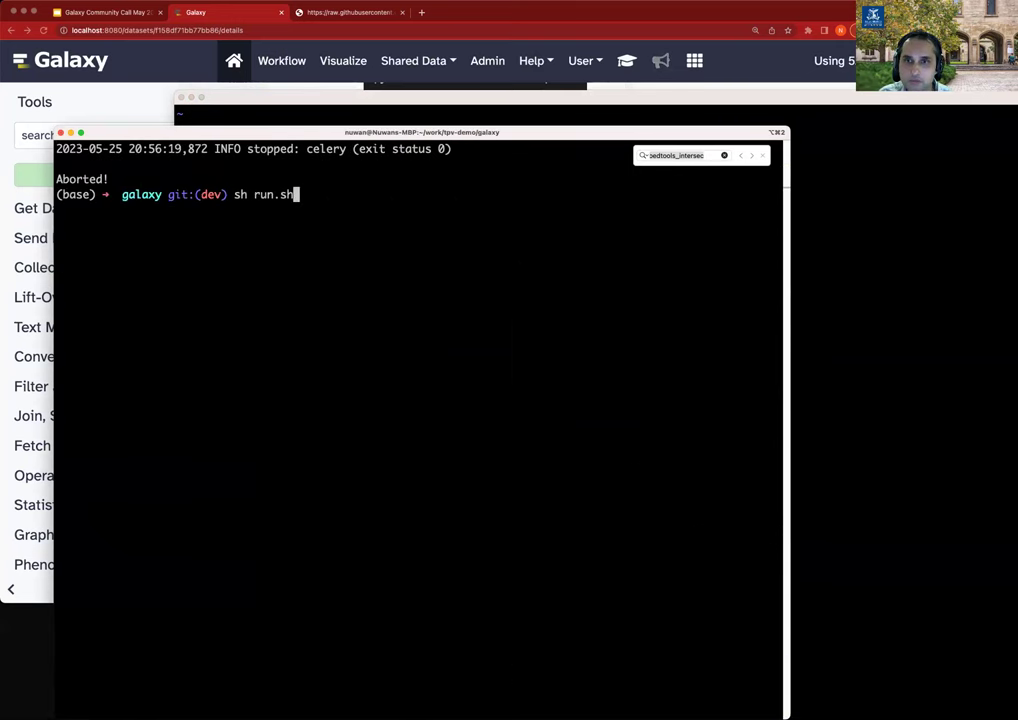
key("Return")
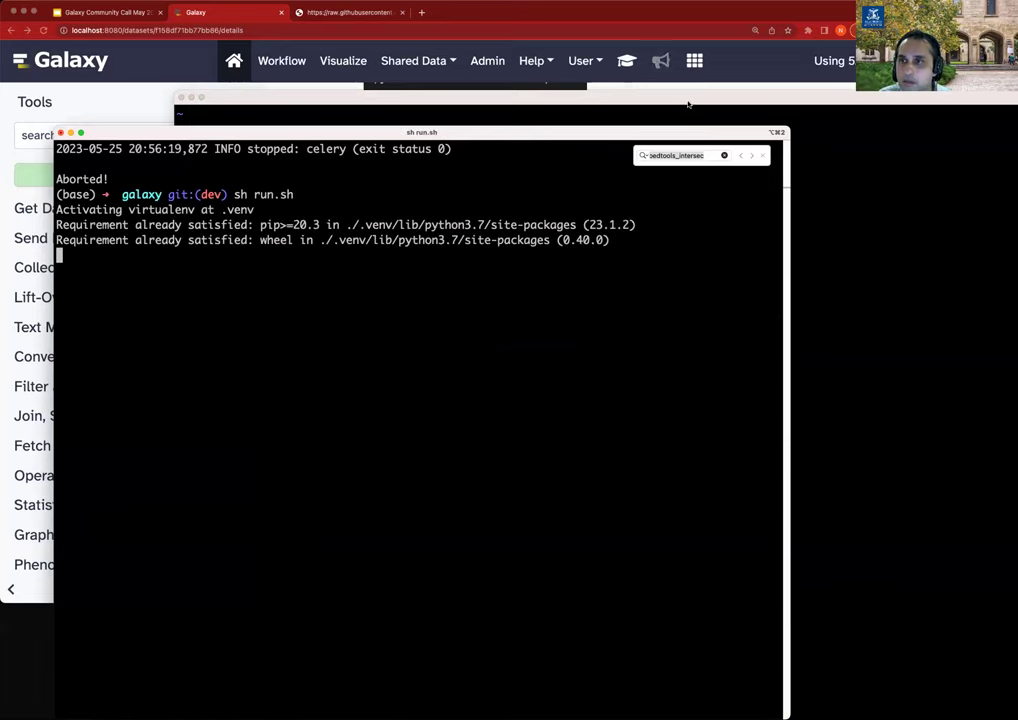
left_click(671, 105)
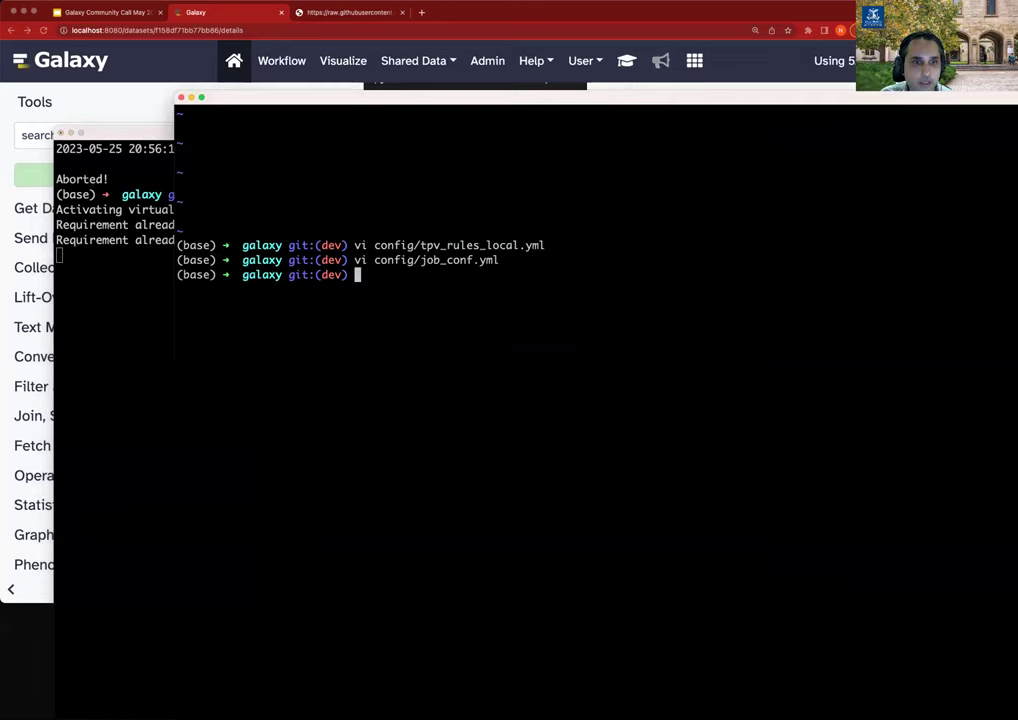
Browse the shared tools.yml, highlighting bedtools_intersectbed_bam, bionano_scaffold's docker requirement and antismash's _JAVA_OPTIONS.
left_click(345, 13)
key("ctrl+Tab")
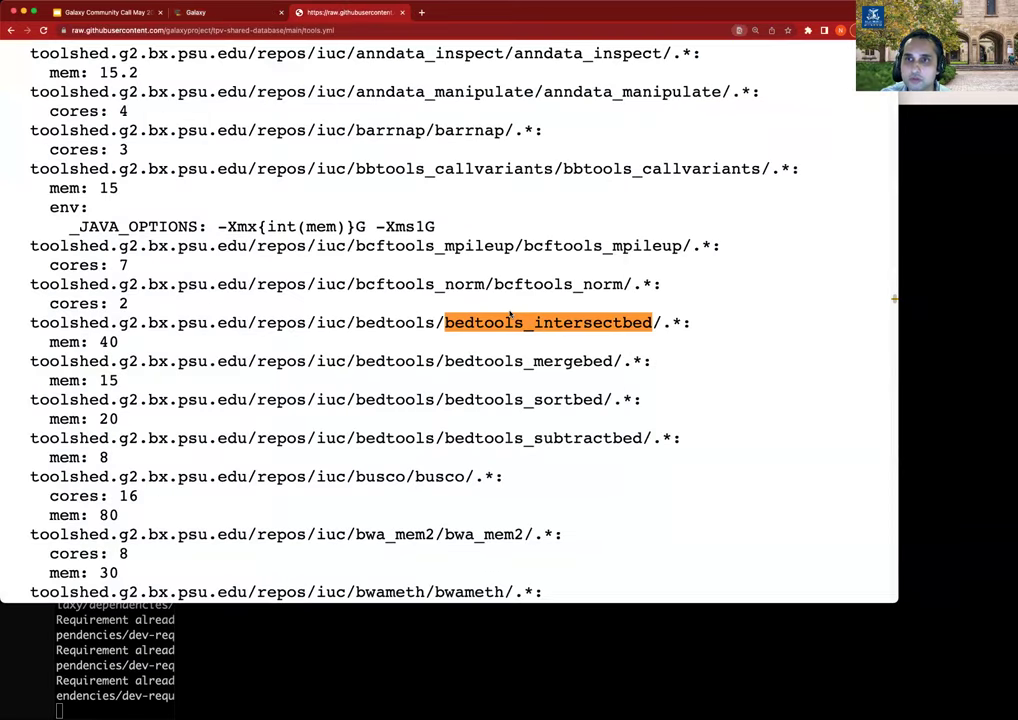
scroll(510, 315, "up", 20)
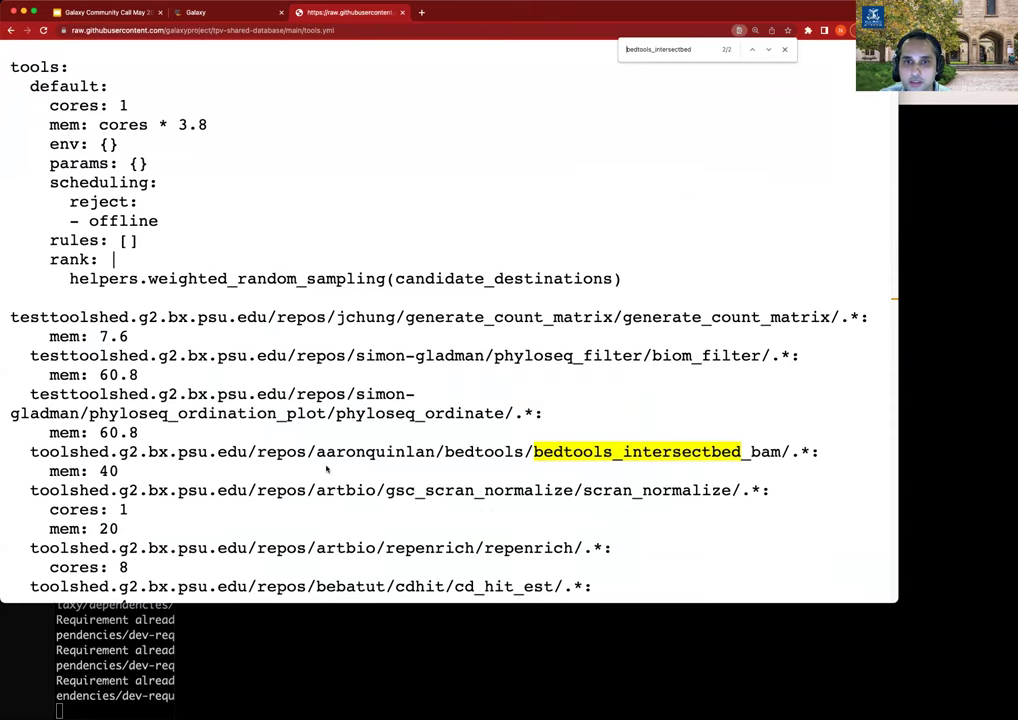
scroll(260, 368, "down", 1)
scroll(180, 342, "down", 3)
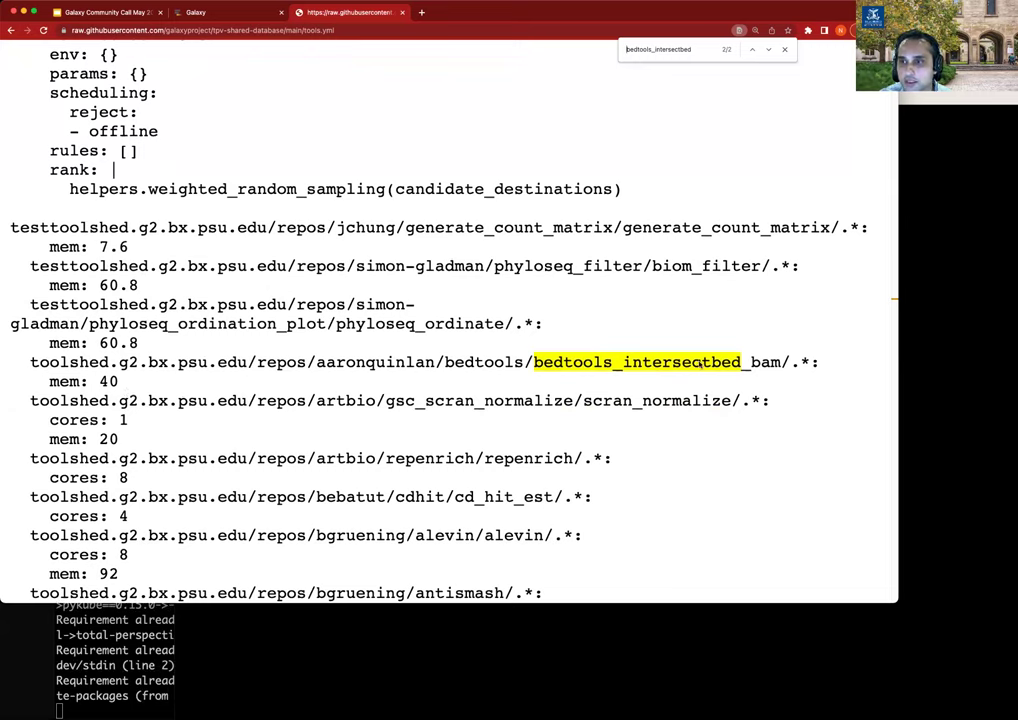
double_click(697, 363)
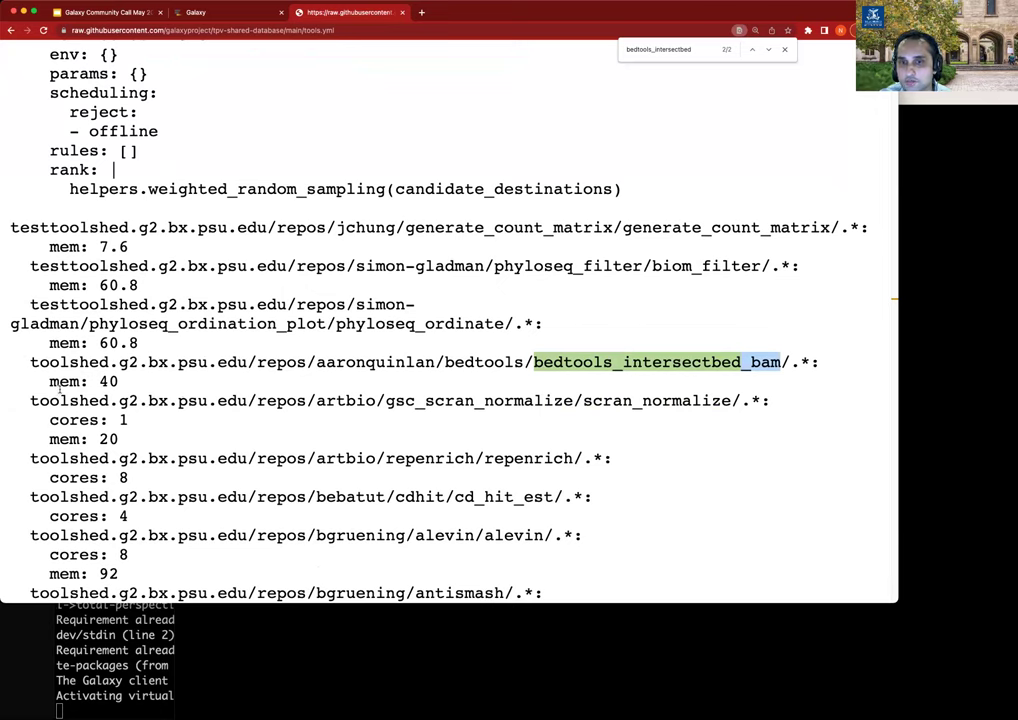
scroll(121, 380, "up", 3)
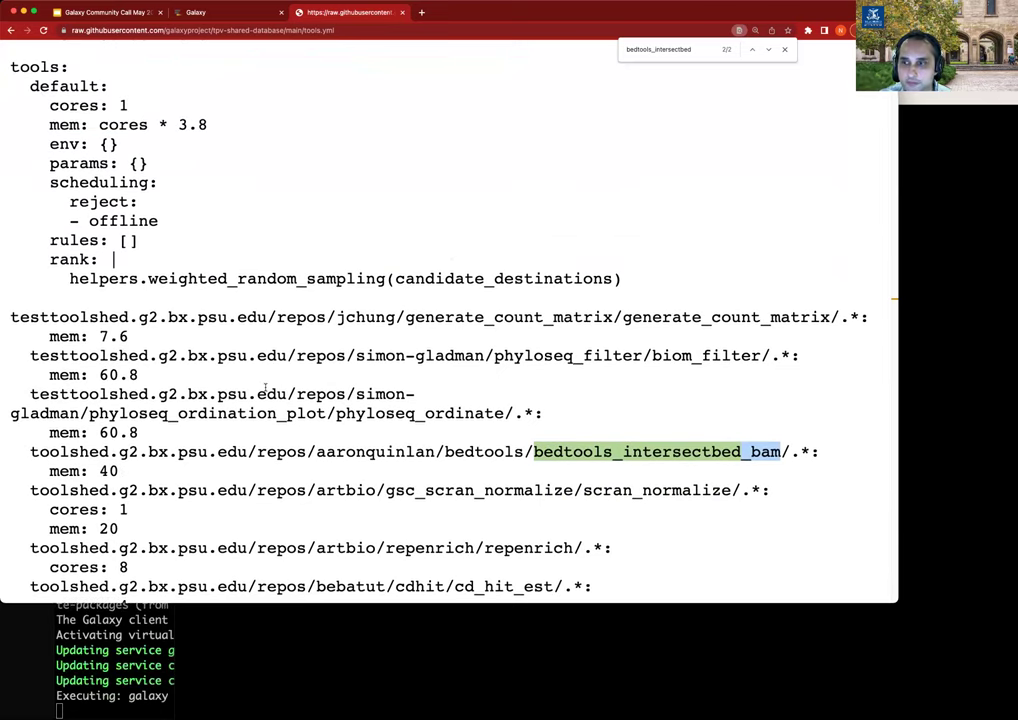
scroll(266, 388, "down", 3)
scroll(213, 453, "down", 10)
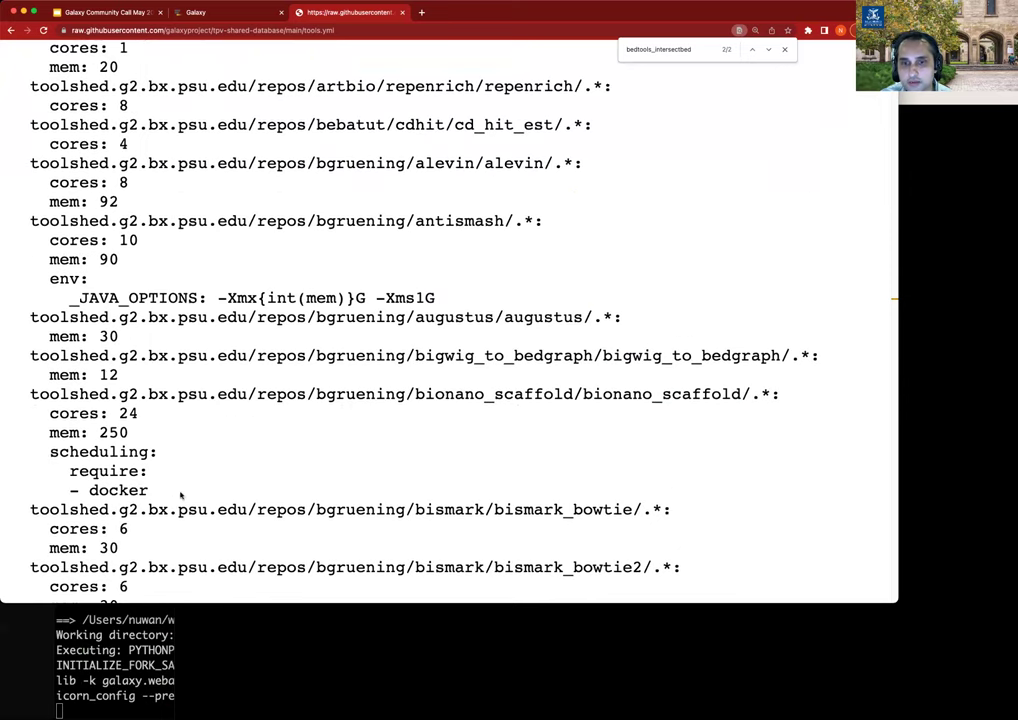
left_click_drag(181, 495, 268, 436)
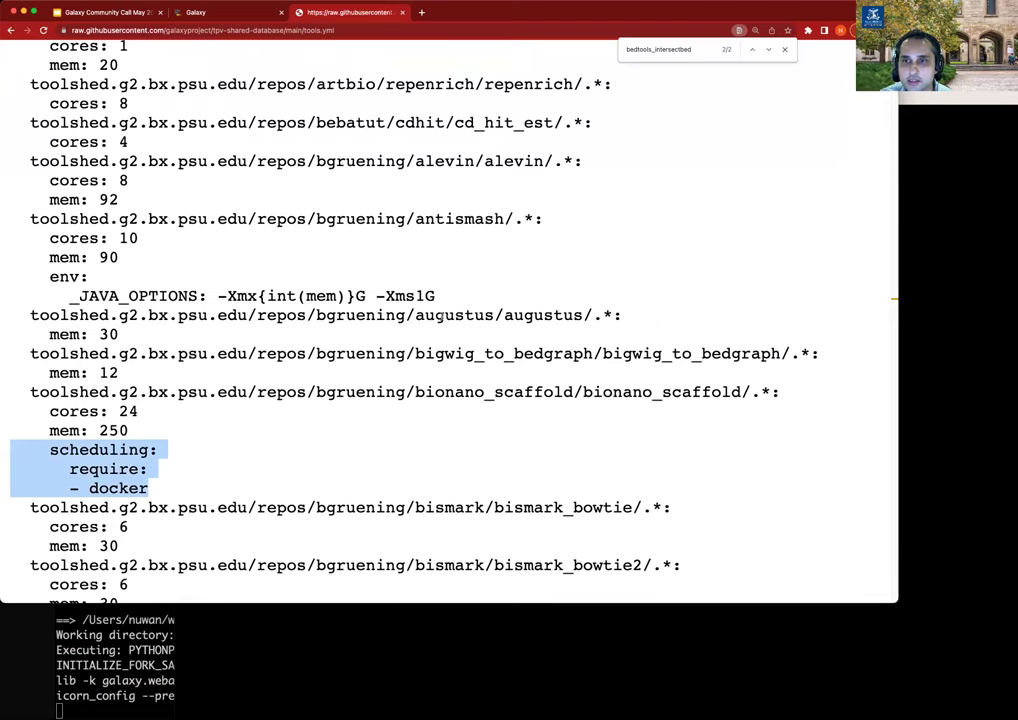
left_click_drag(436, 296, 14, 276)
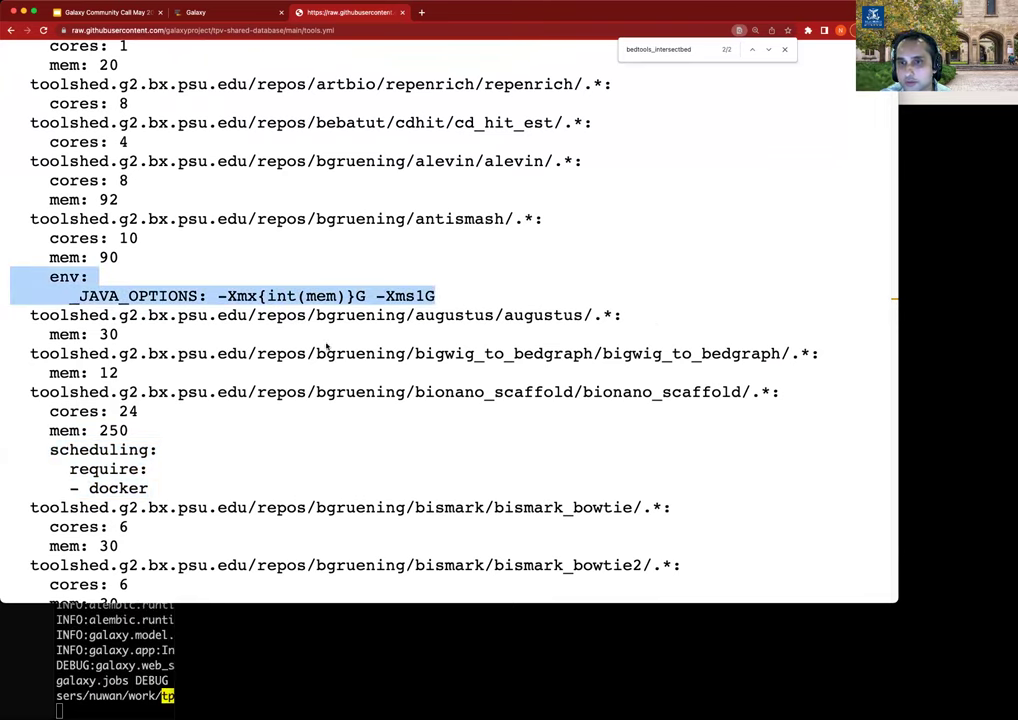
Scroll further through the tool entries and start a page search.
scroll(458, 500, "down", 10)
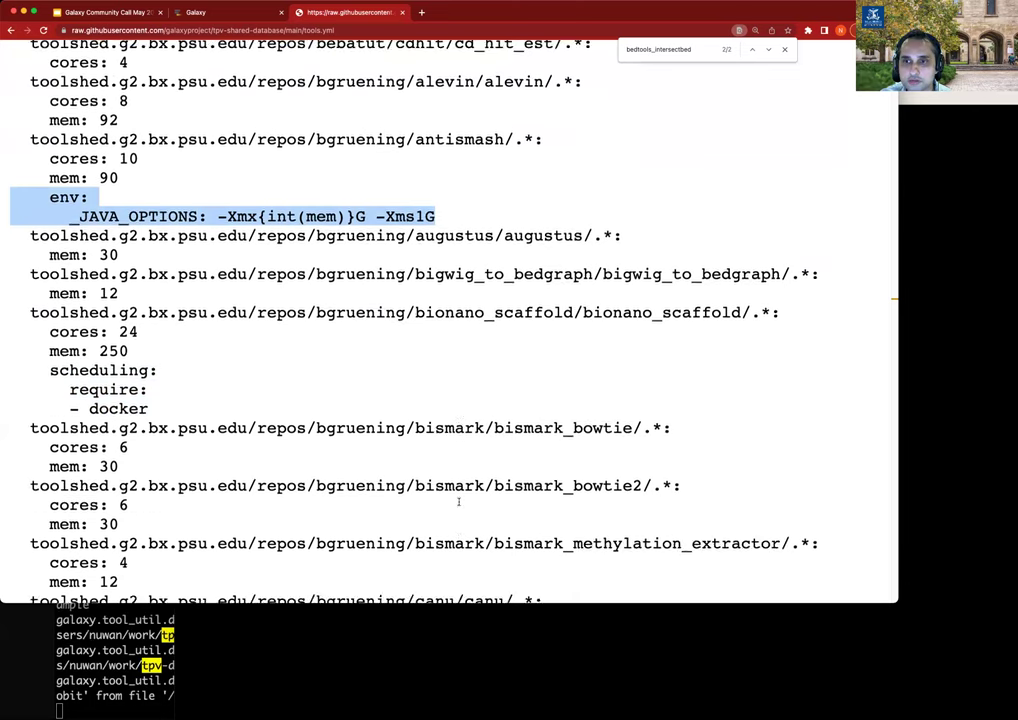
scroll(458, 500, "down", 15)
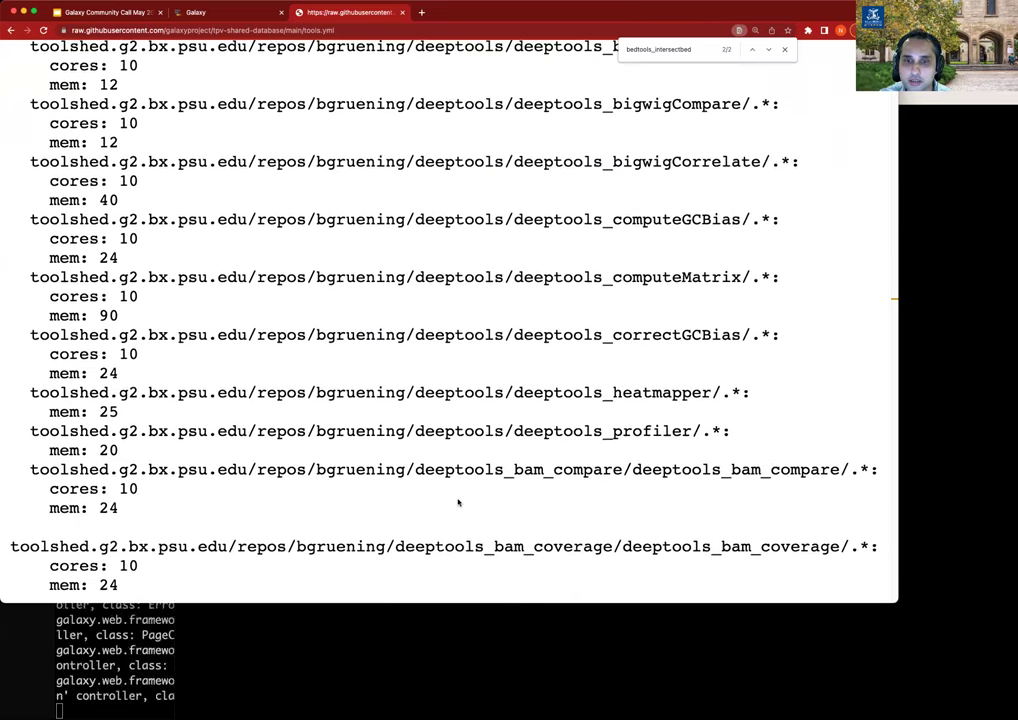
scroll(459, 503, "down", 20)
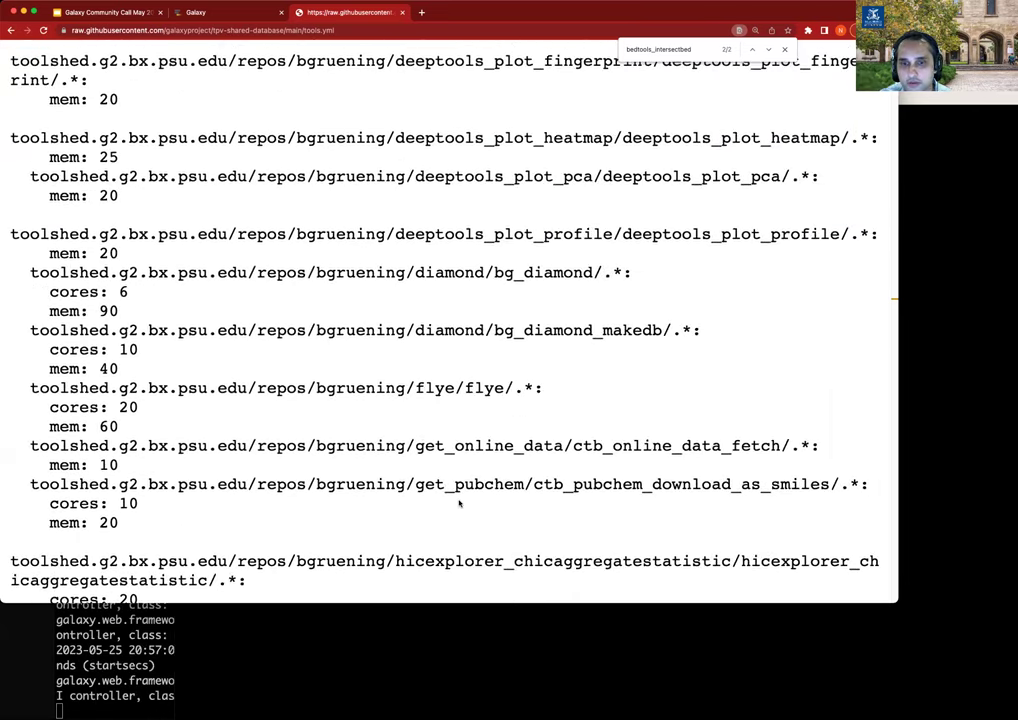
scroll(459, 503, "down", 1)
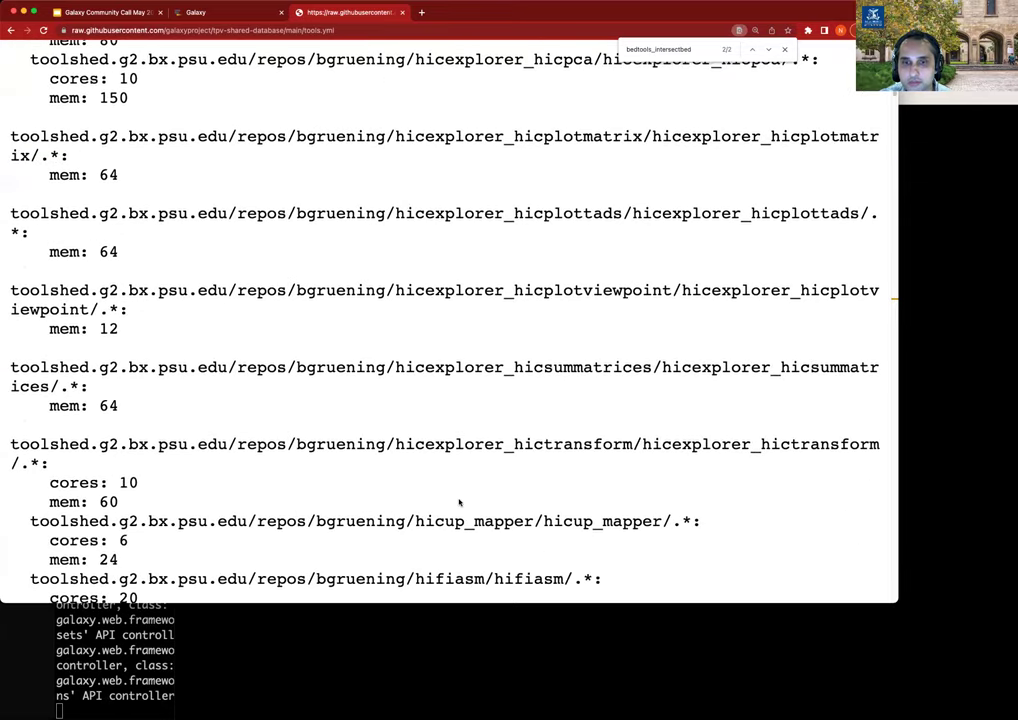
scroll(459, 502, "down", 10)
scroll(430, 498, "up", 4)
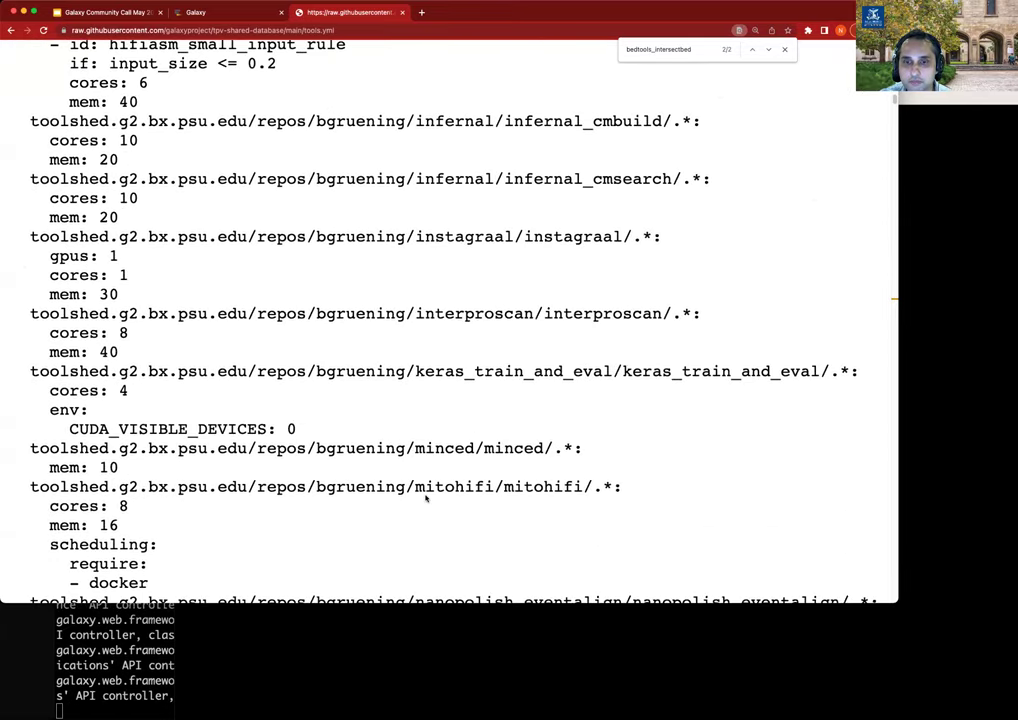
scroll(425, 497, "down", 15)
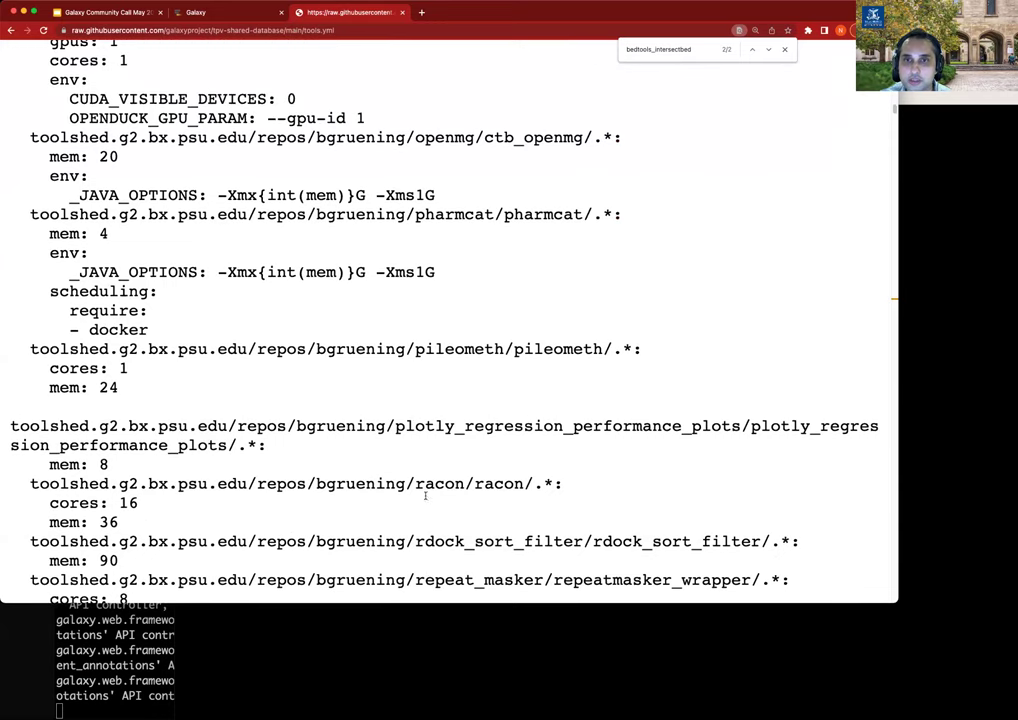
scroll(425, 496, "down", 15)
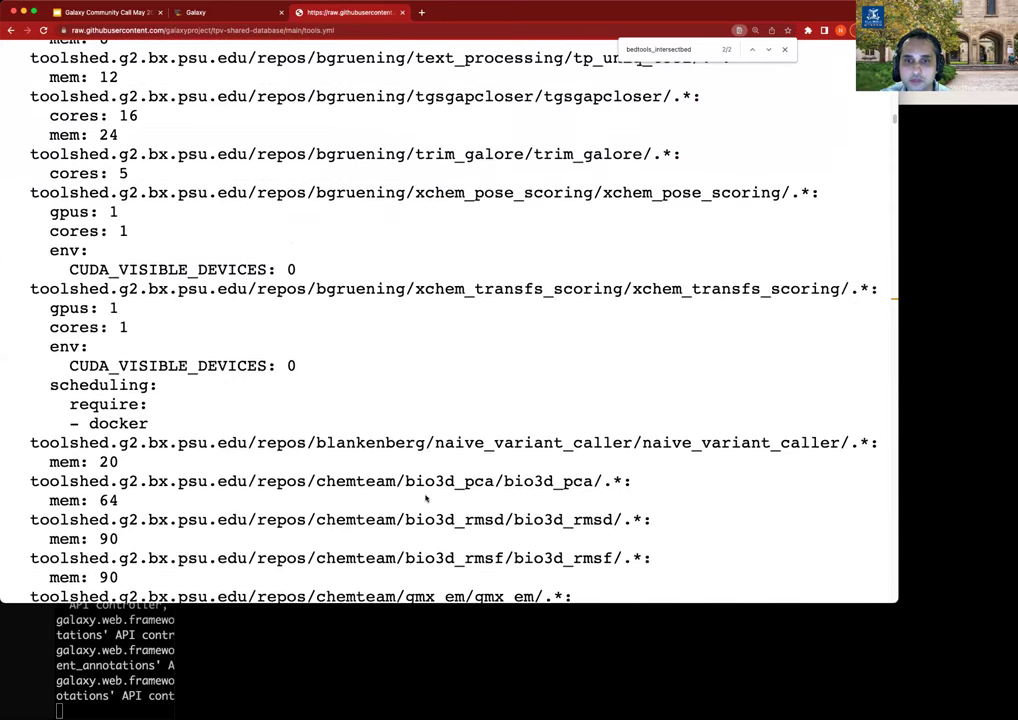
scroll(425, 497, "down", 15)
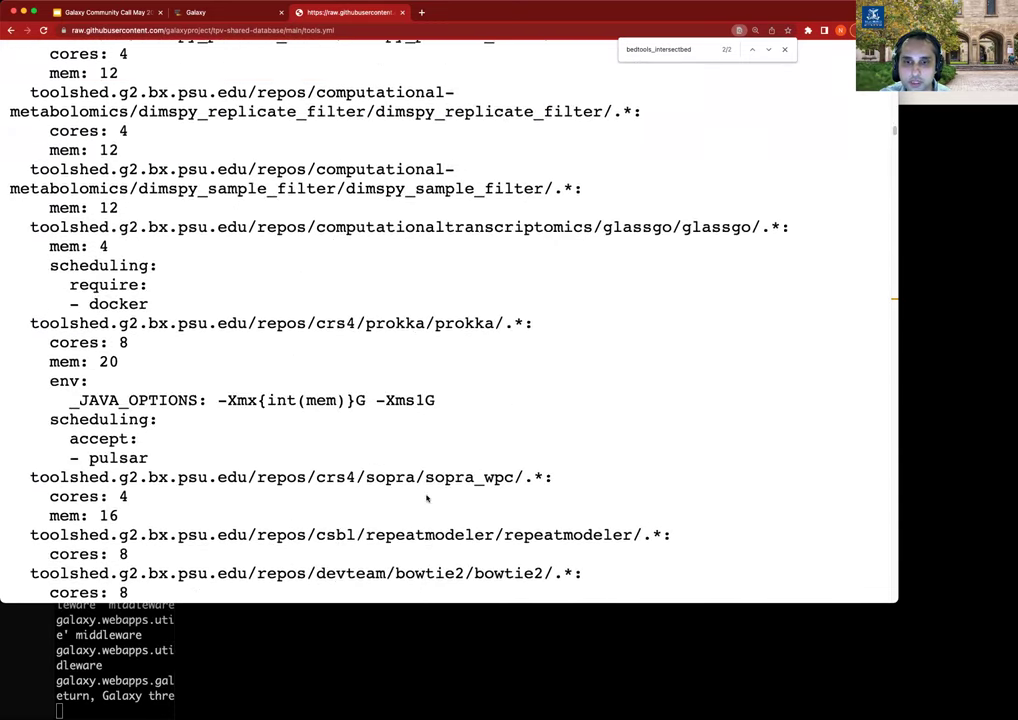
scroll(426, 497, "down", 15)
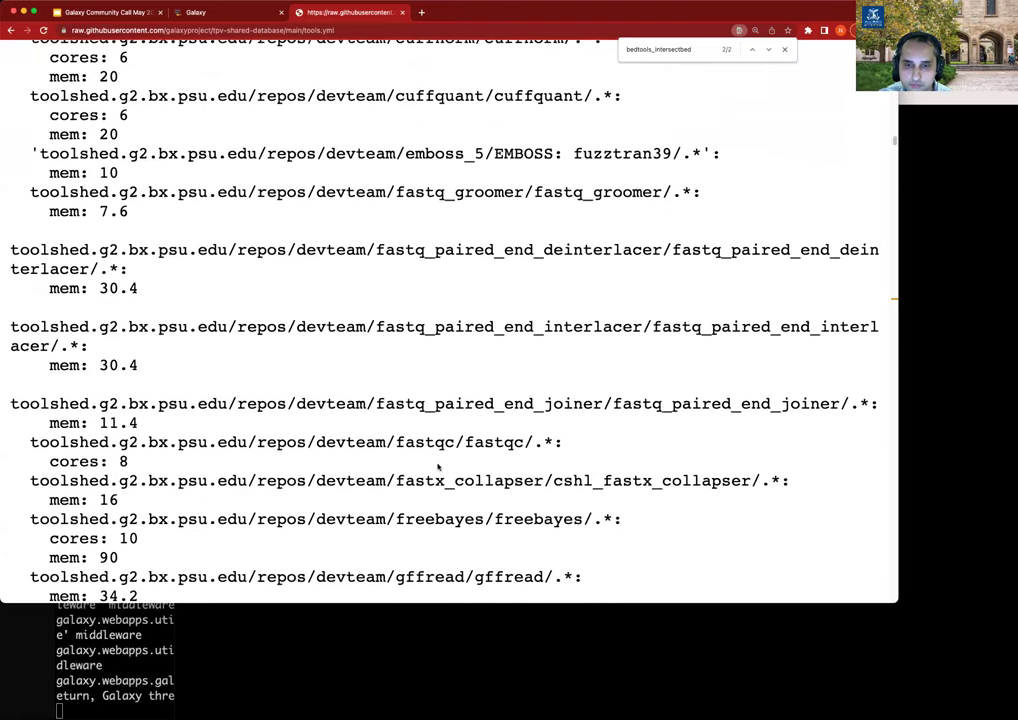
key("ctrl+f")
Find 'rules' and highlight hifiasm's small-input rule block and its tool id line.
type("rules")
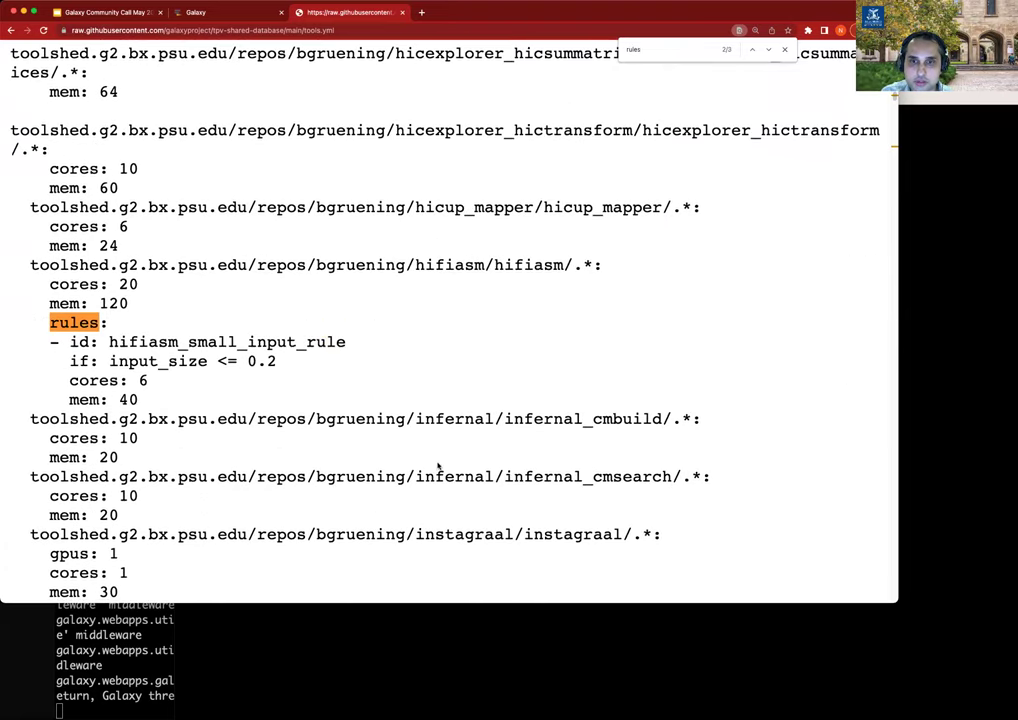
left_click_drag(164, 400, 12, 322)
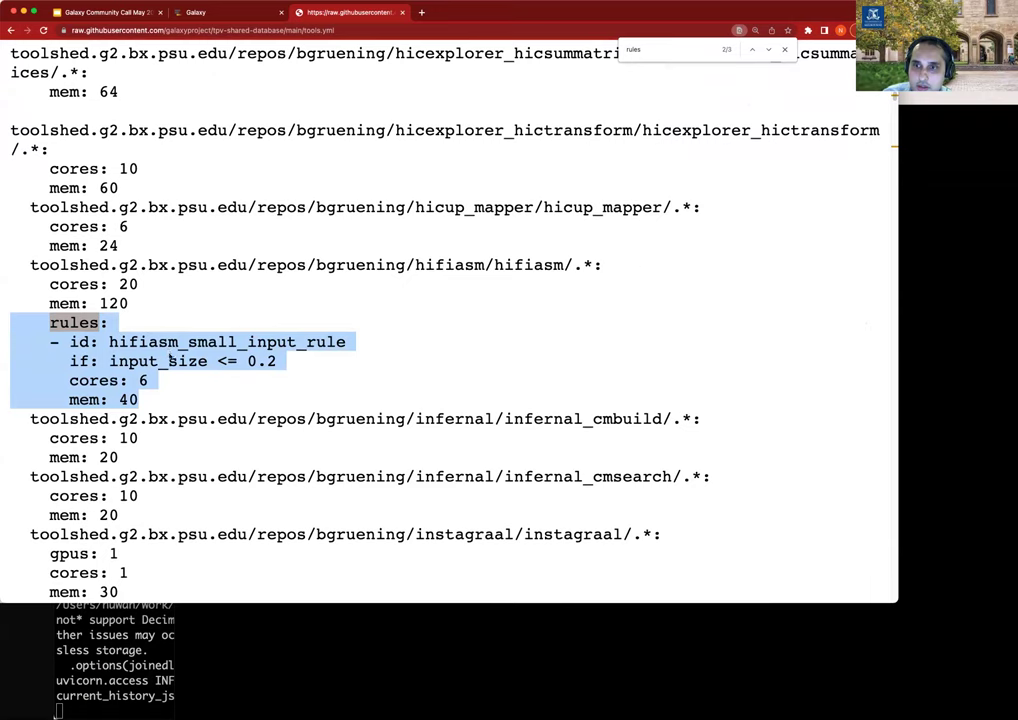
left_click_drag(594, 265, 14, 262)
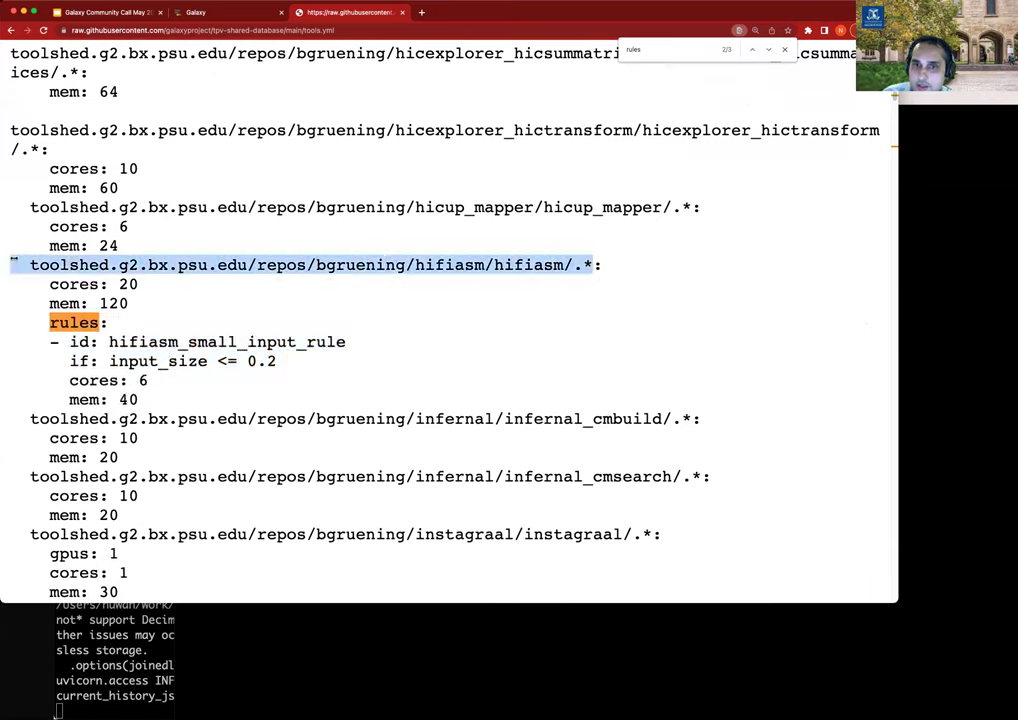
left_click(588, 265)
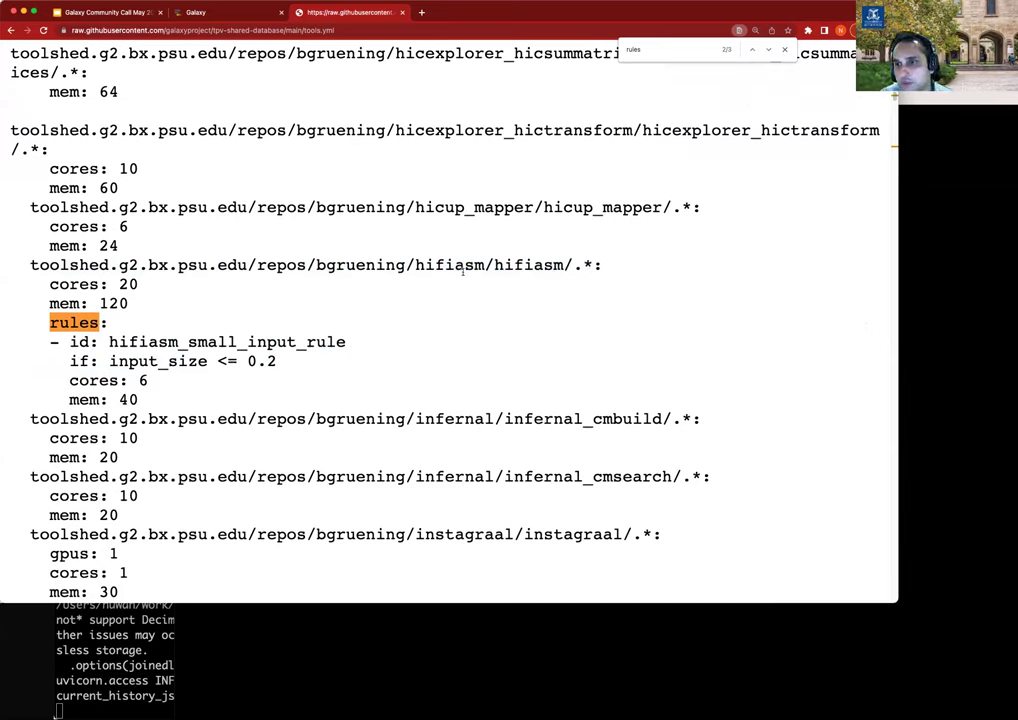
double_click(508, 265)
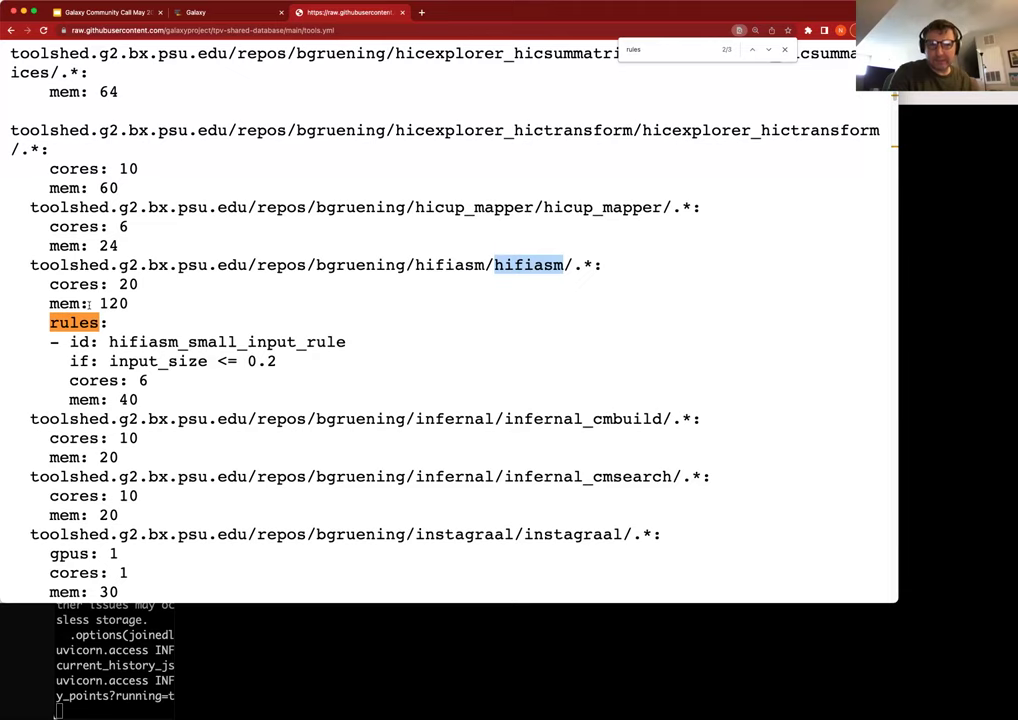
left_click(298, 681)
Reopen tpv_rules_local.yml in vi and step through its default cores, nativeSpecification and __DATA_FETCH__ lines.
key("Up")
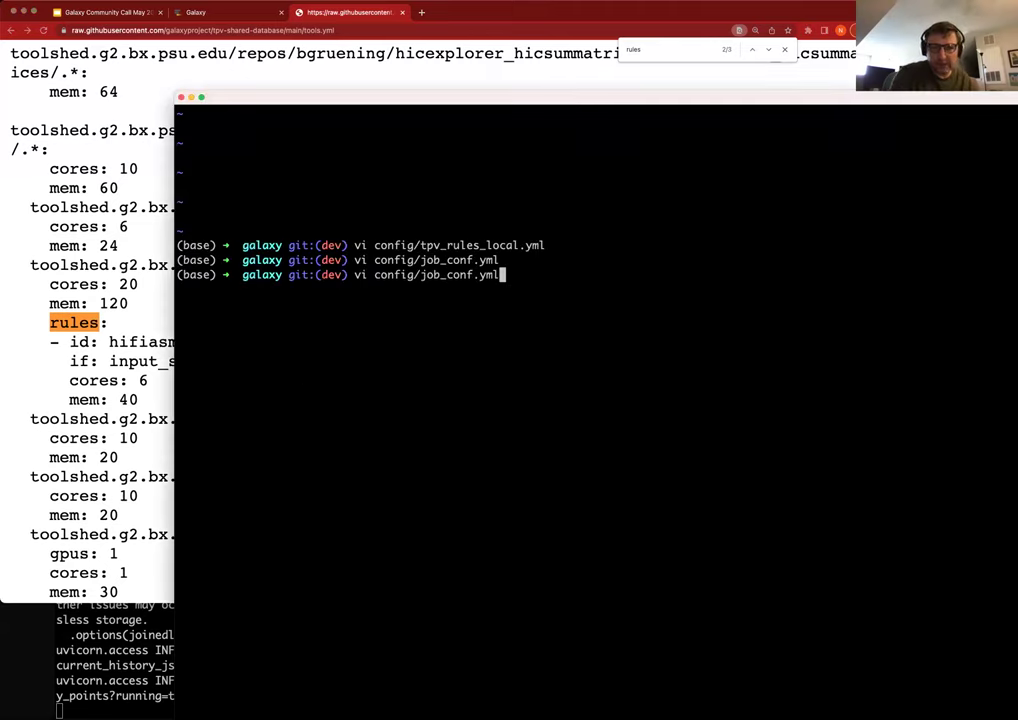
key("Up")
key("Return")
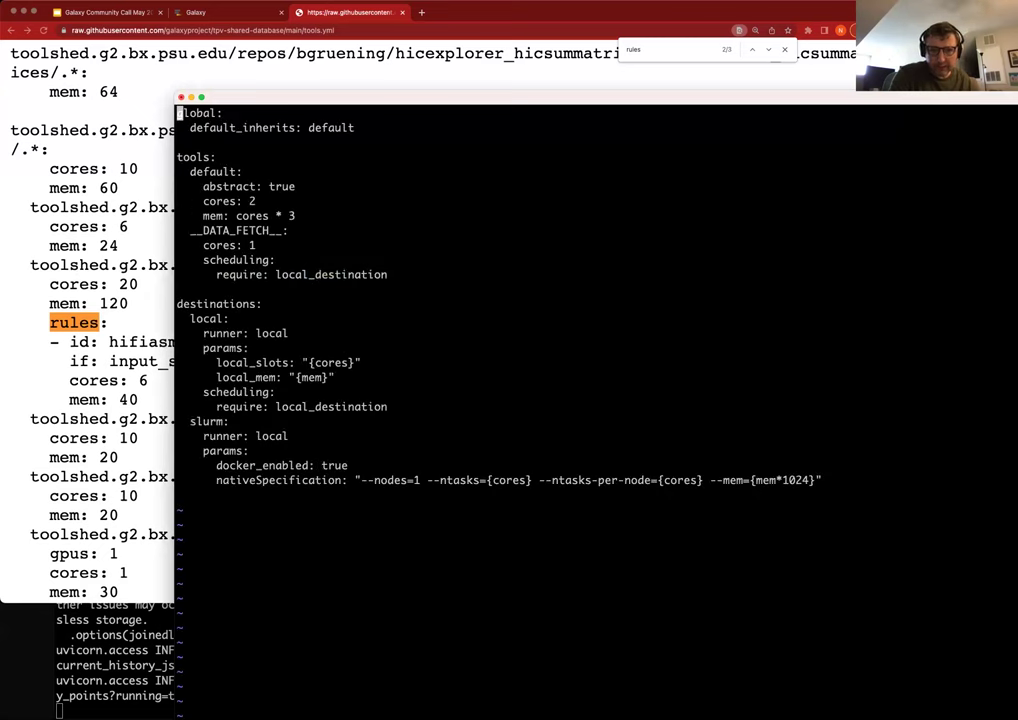
key("Down")
key("Down")
key("Down")
key("Down")
key("Down")
key("Down")
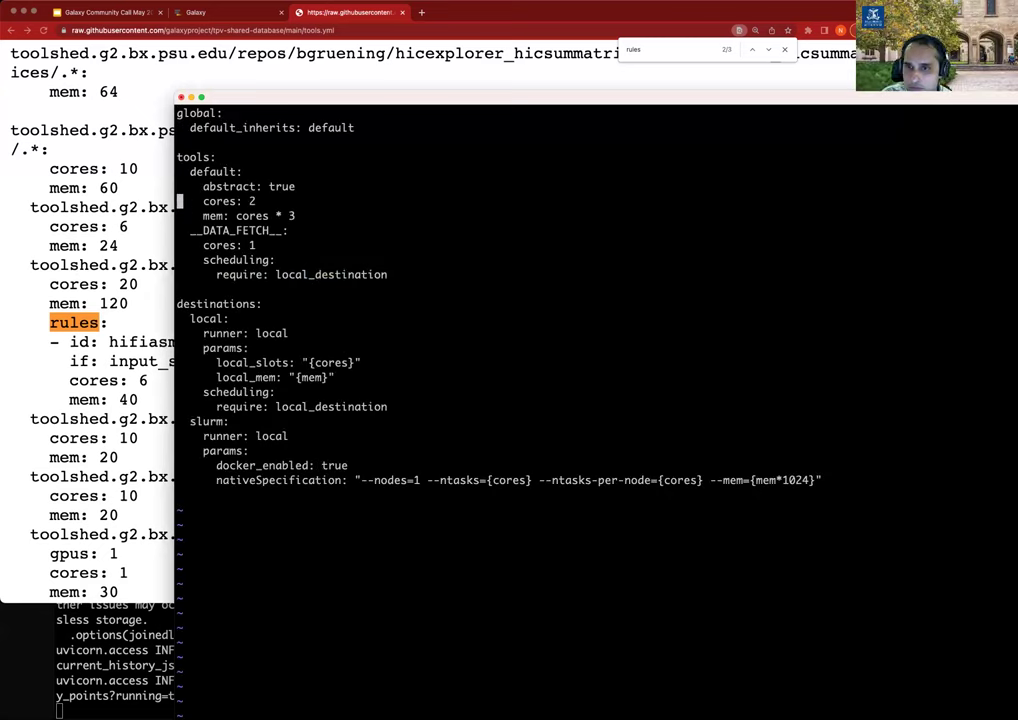
key("Down")
key("Down")
key("Down")
key("Down")
key("Down")
key("Down")
key("Down")
key("Down")
key("Down")
key("Down")
key("Down")
key("Down")
key("Down")
key("Down")
key("Down")
key("Down")
key("Down")
key("Down")
key("Down")
key("Down")
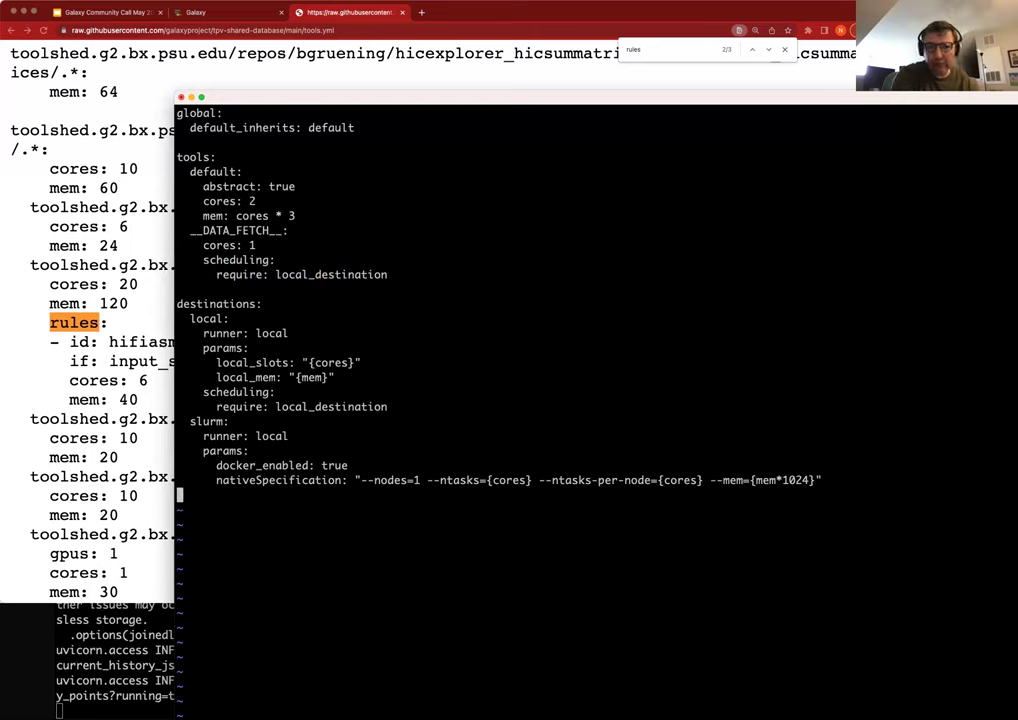
key("Up")
key("Right")
key("Right")
key("Right")
key("Right")
key("Right")
key("Right")
key("Right")
key("Right")
key("Right")
key("Right")
key("Right")
key("Right")
key("Right")
key("Right")
key("Right")
key("Right")
key("Right")
key("Right")
key("Right")
key("Right")
key("Up")
key("Down")
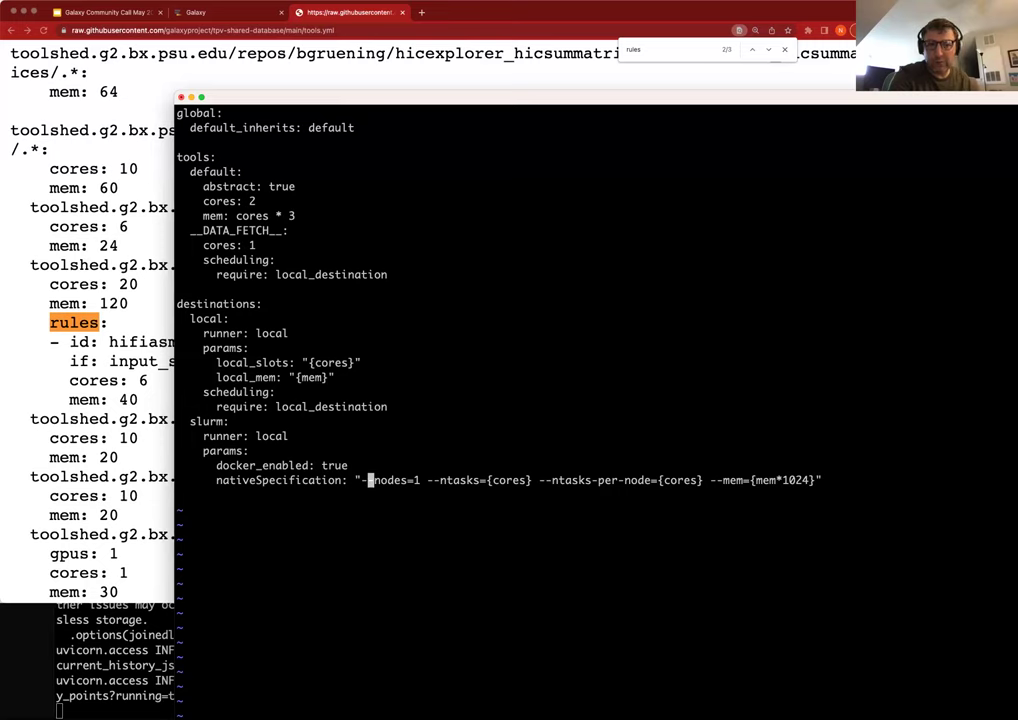
key("Up")
key("Up")
key("Up")
key("Up")
key("Up")
key("Up")
key("Up")
key("Up")
key("Up")
key("Up")
key("Up")
key("Up")
key("Up")
key("Up")
key("Up")
key("Up")
key("Up")
key("Up")
key("Up")
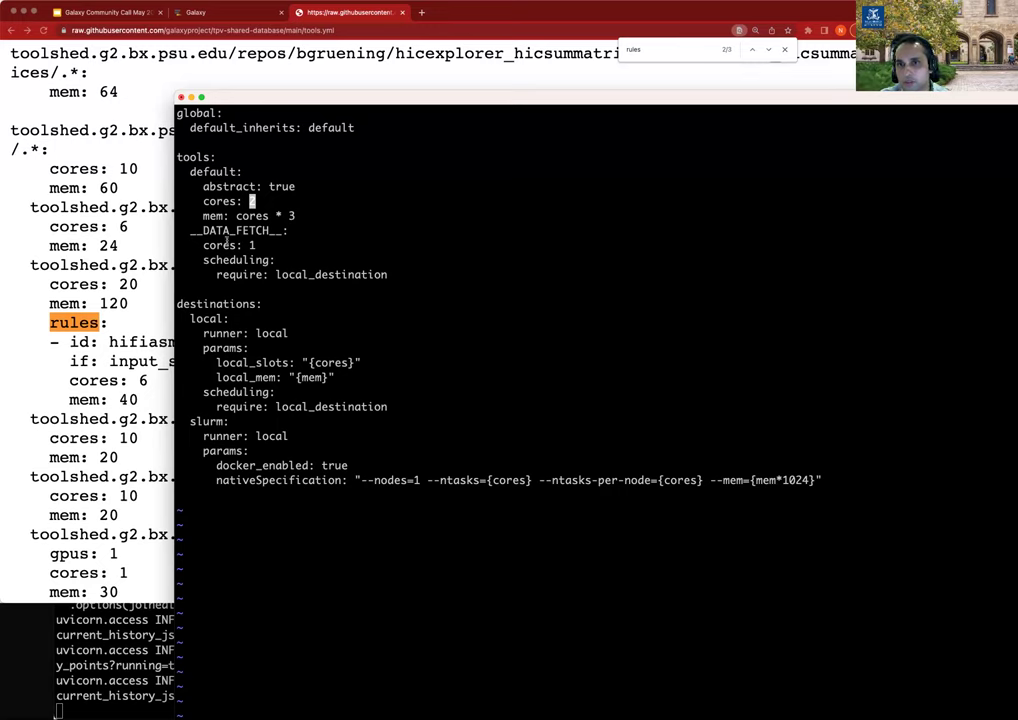
Highlight the __DATA_FETCH__ entry, its local_destination requirement and the local_slots/local_mem placeholders.
double_click(227, 231)
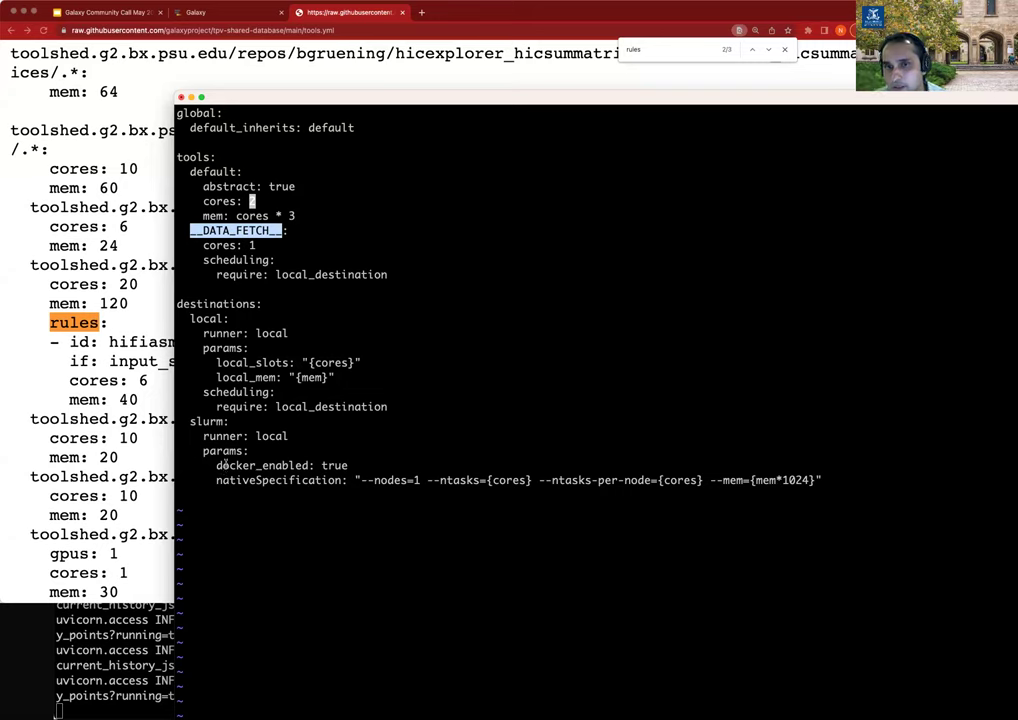
double_click(333, 274)
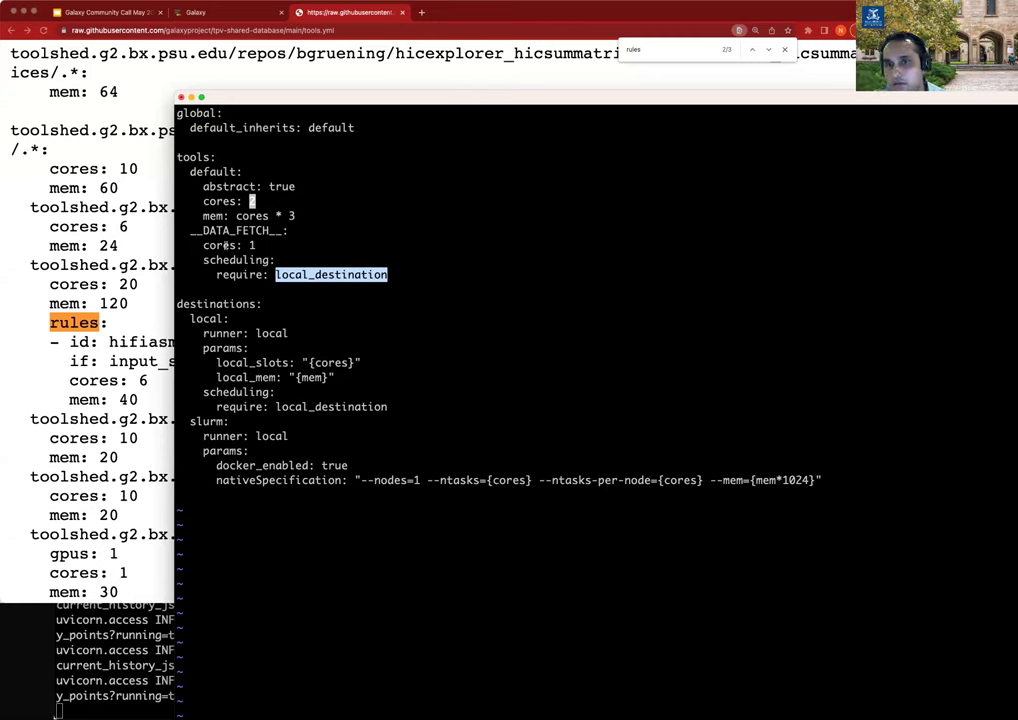
double_click(333, 362)
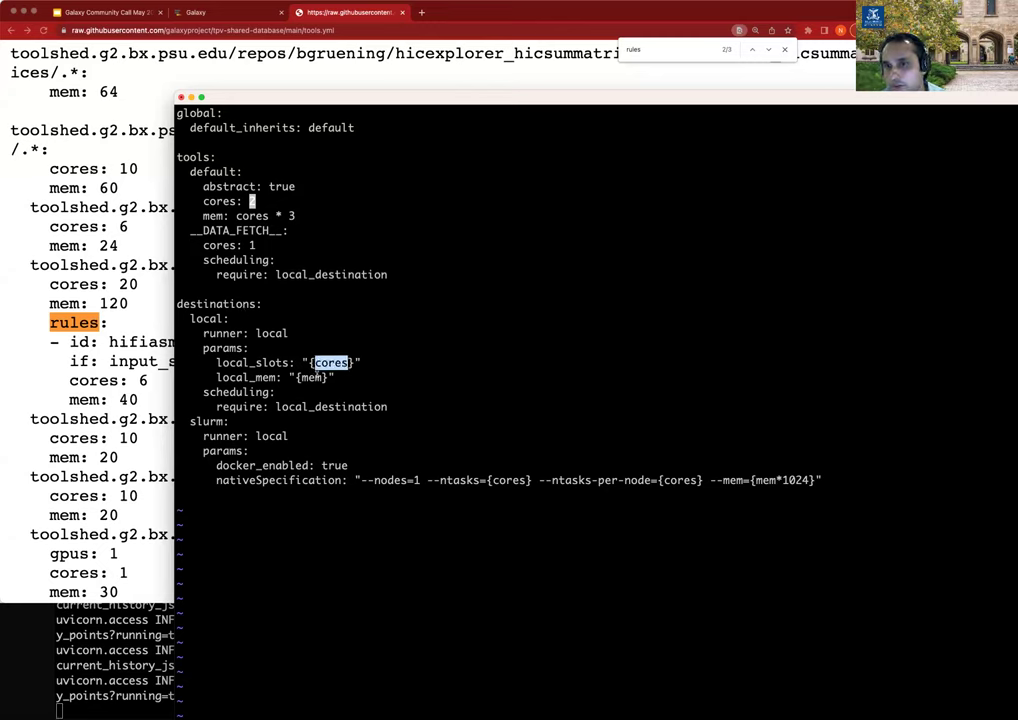
double_click(311, 377)
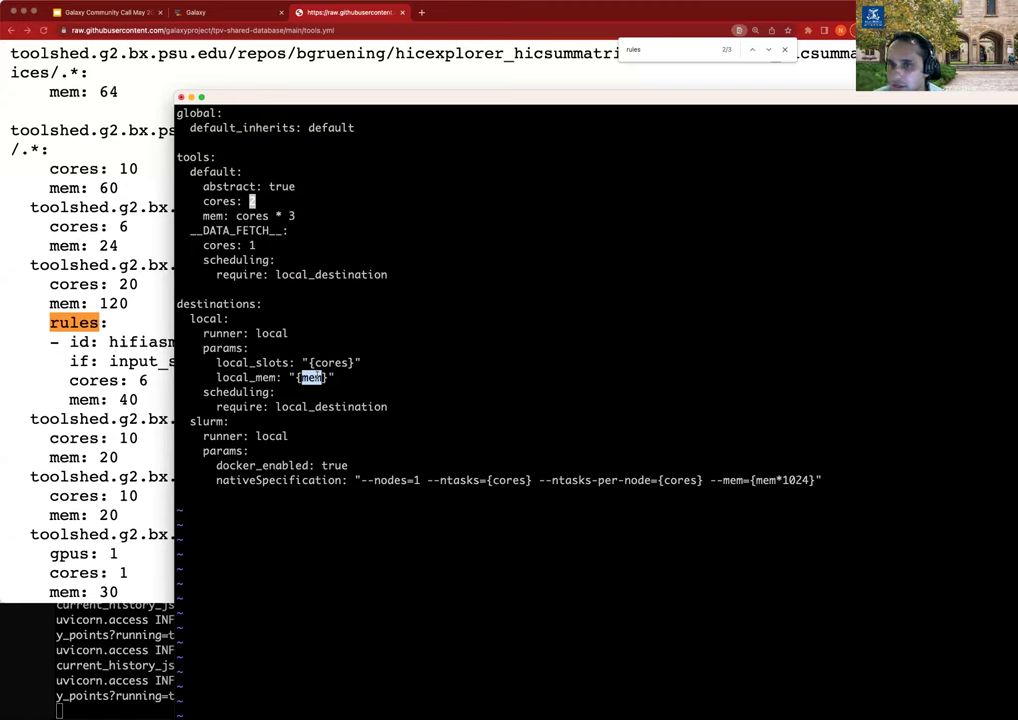
left_click(411, 386)
type("2")
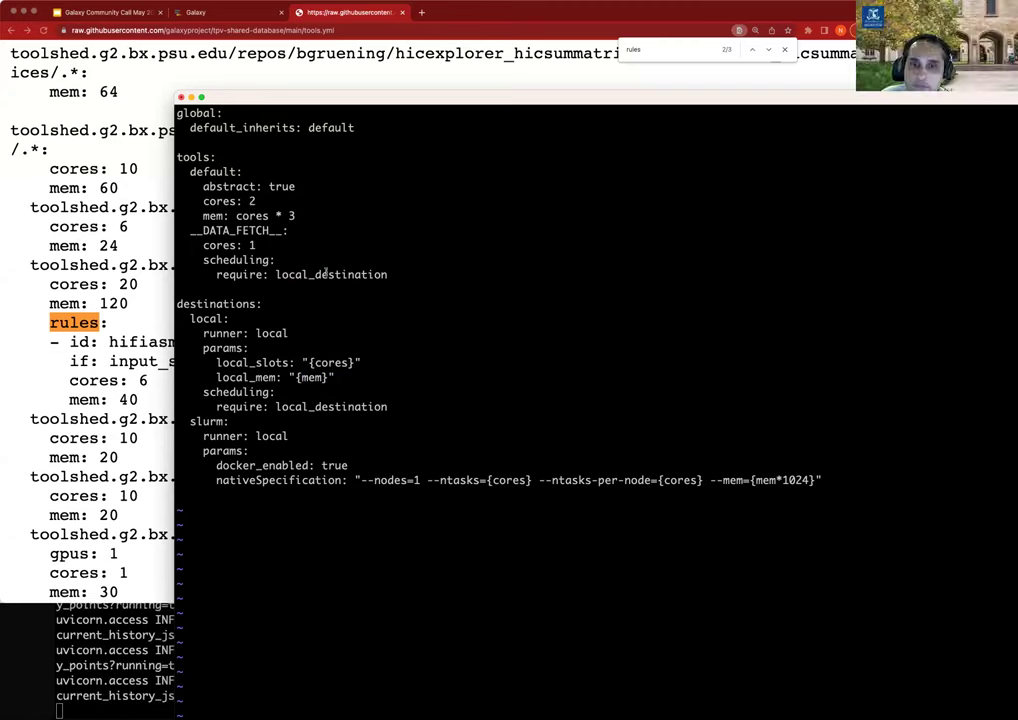
left_click(104, 282)
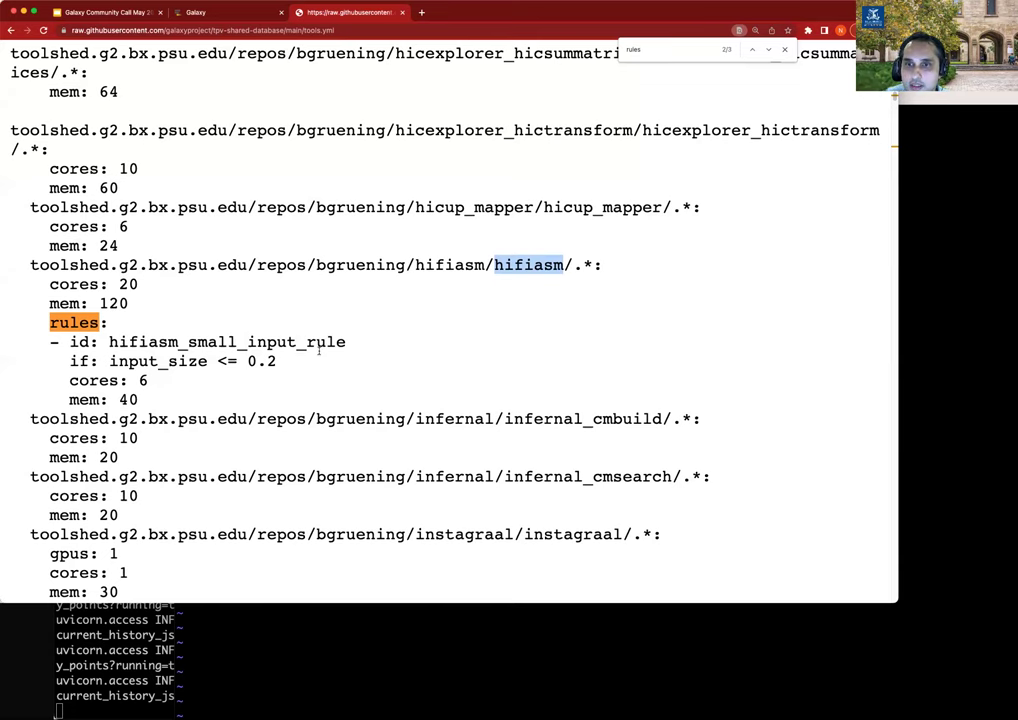
Quit vi and locate bedtools_intersectbed's mem: 40 line in the shared tools.yml.
key("super+Tab")
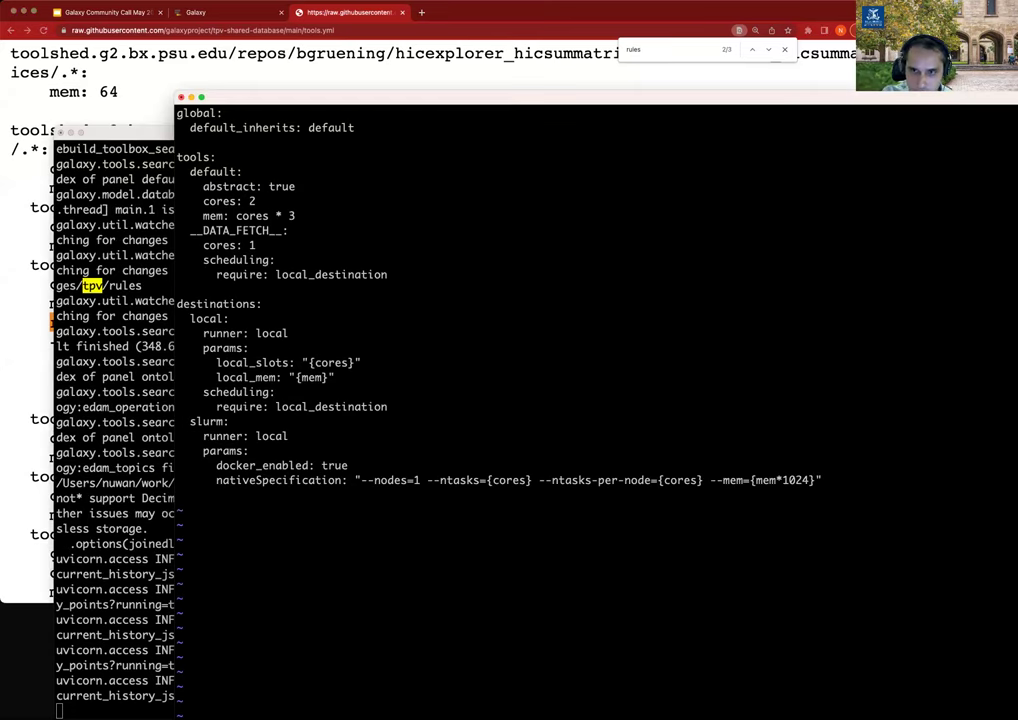
type(":q")
key("Return")
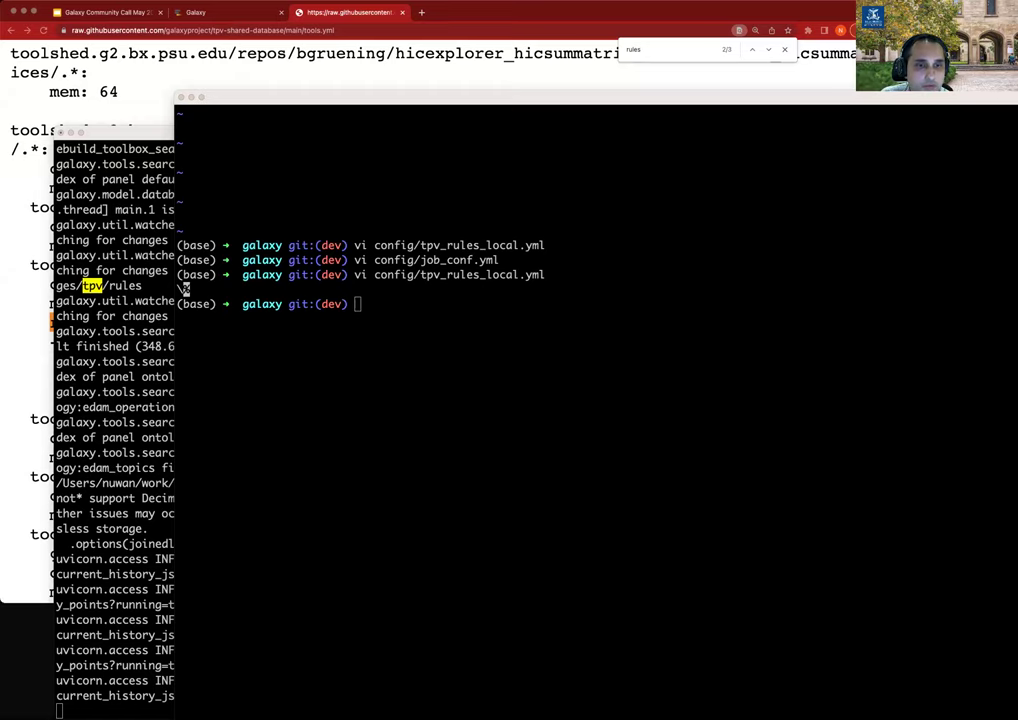
left_click(295, 70)
key("ctrl+f")
type("bedtools_intersectbed")
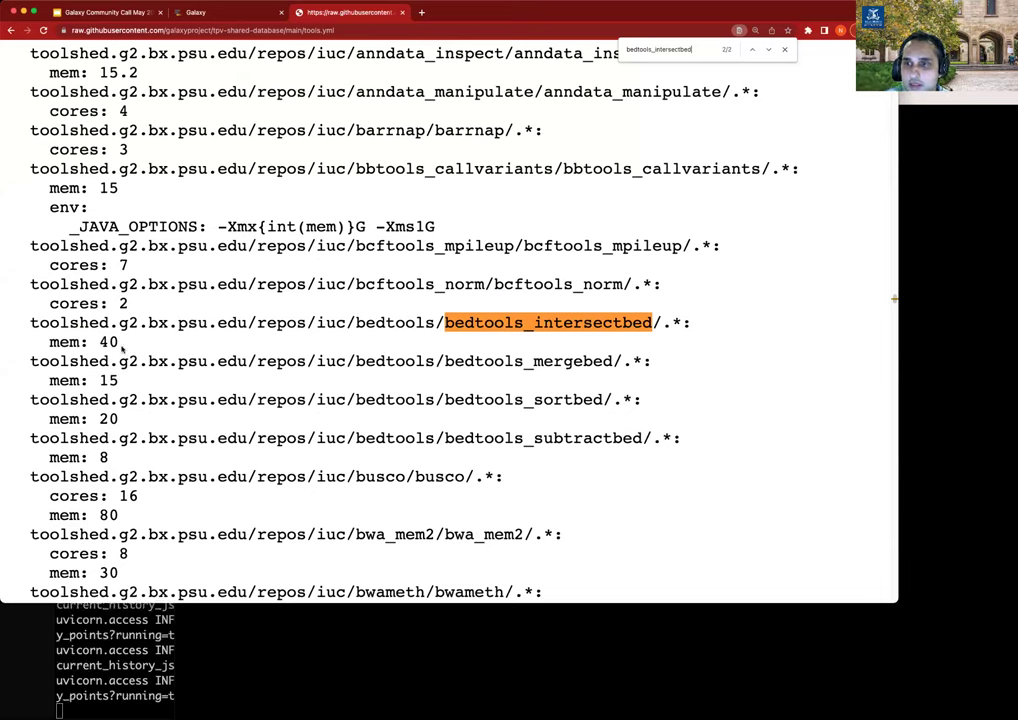
left_click_drag(155, 341, 3, 342)
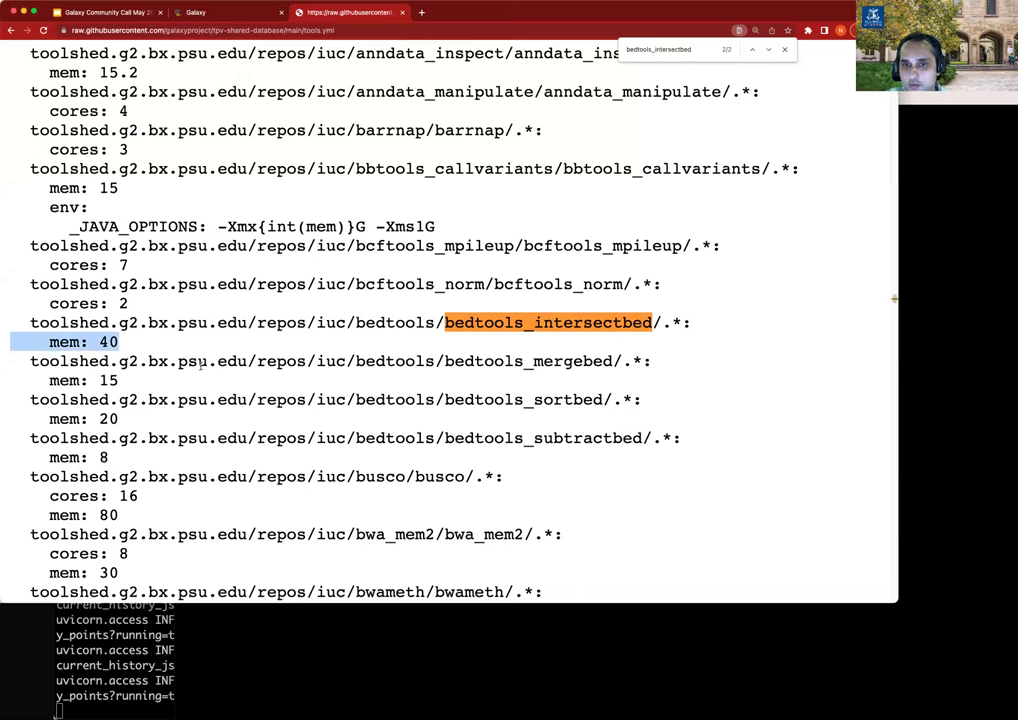
Reopen tpv_rules_local.yml to check default cores: 2, then return to Galaxy's dataset details.
left_click(321, 677)
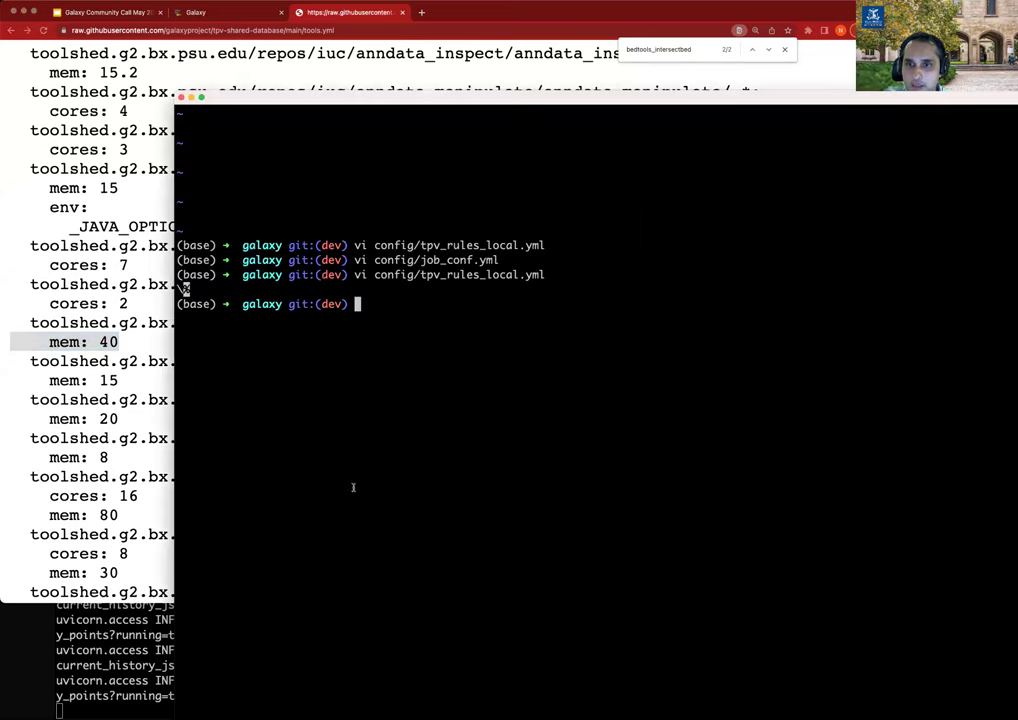
key("Up")
key("Return")
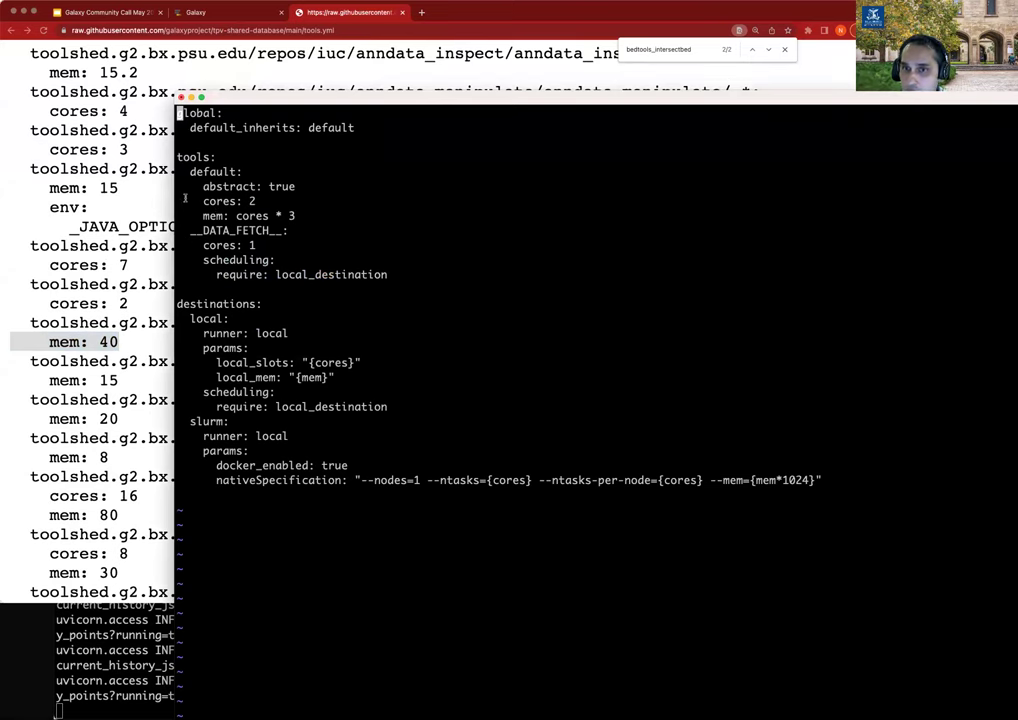
left_click_drag(192, 203, 262, 203)
left_click(107, 298)
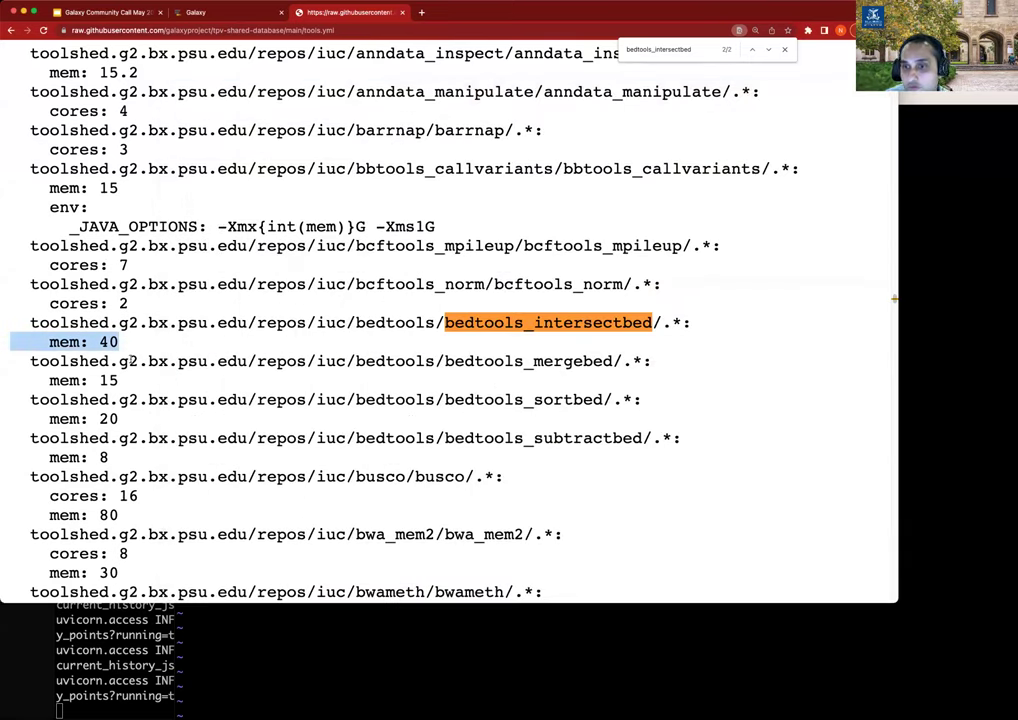
key("super+Tab")
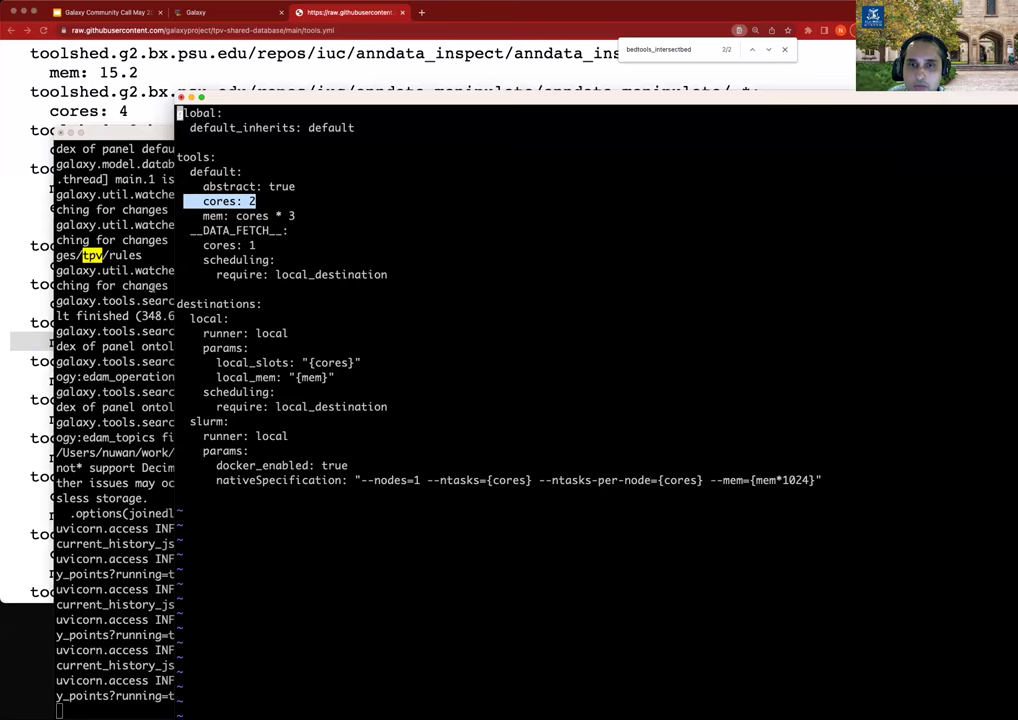
left_click(171, 291)
left_click(14, 155)
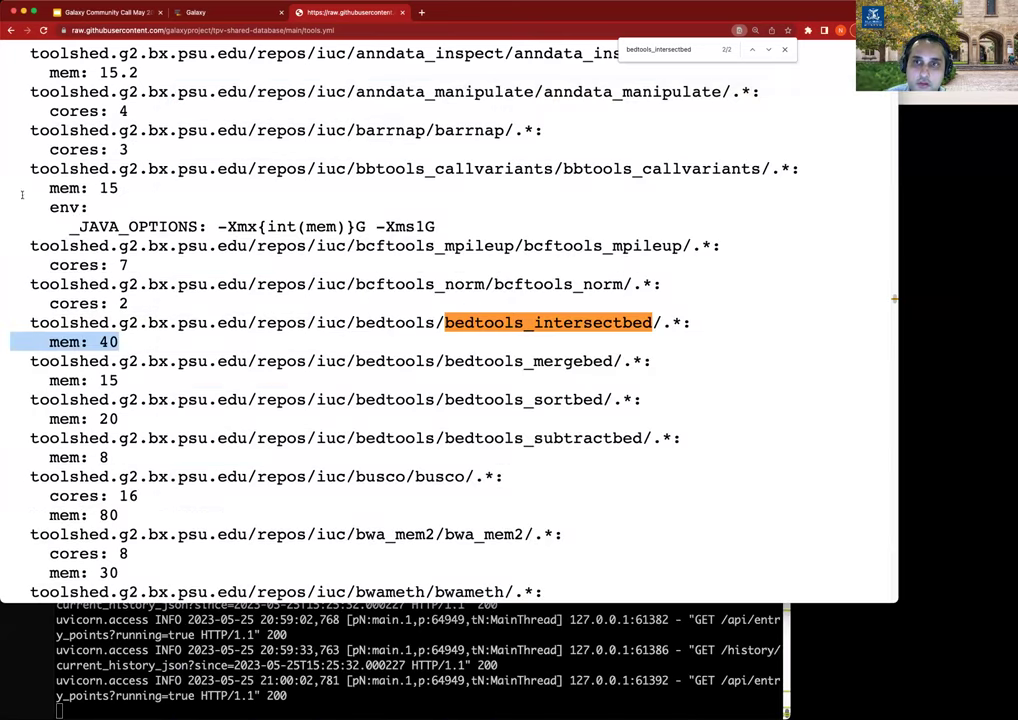
left_click(231, 15)
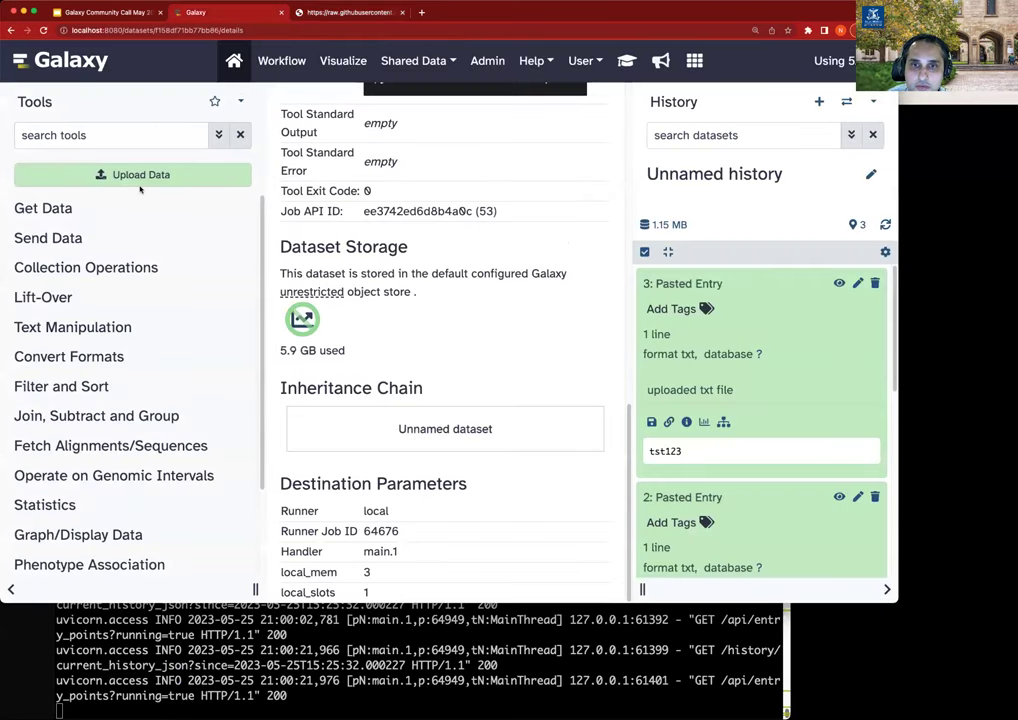
Find the 'intersect' tool and run bedtools Intersect intervals on data 1.
left_click(126, 138)
type("inut")
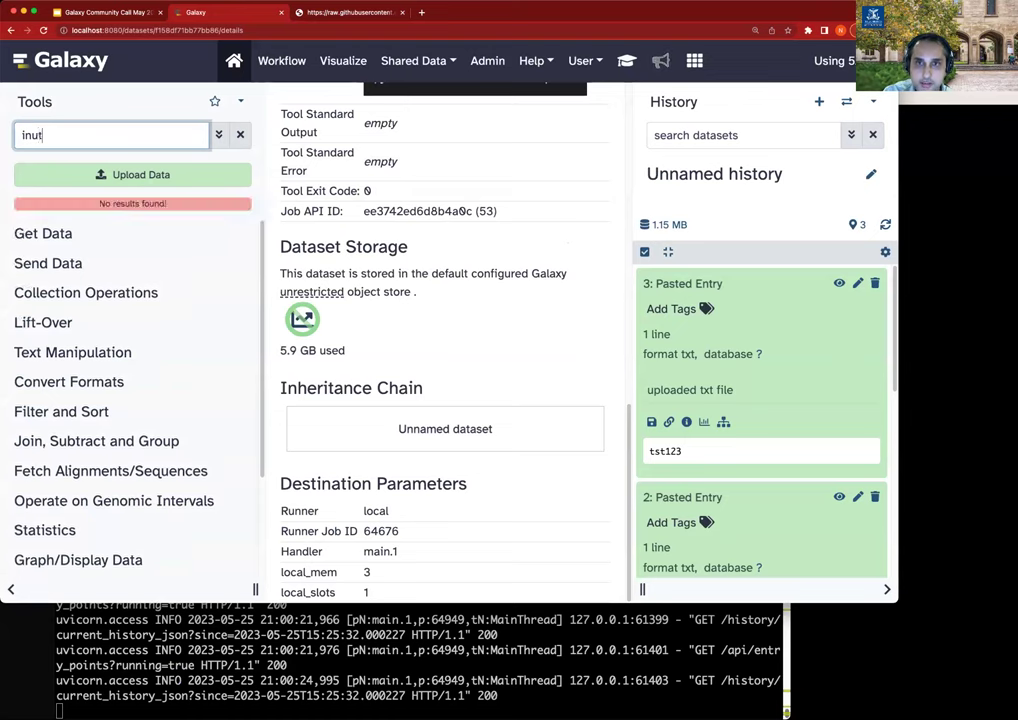
key("BackSpace")
type("tersect")
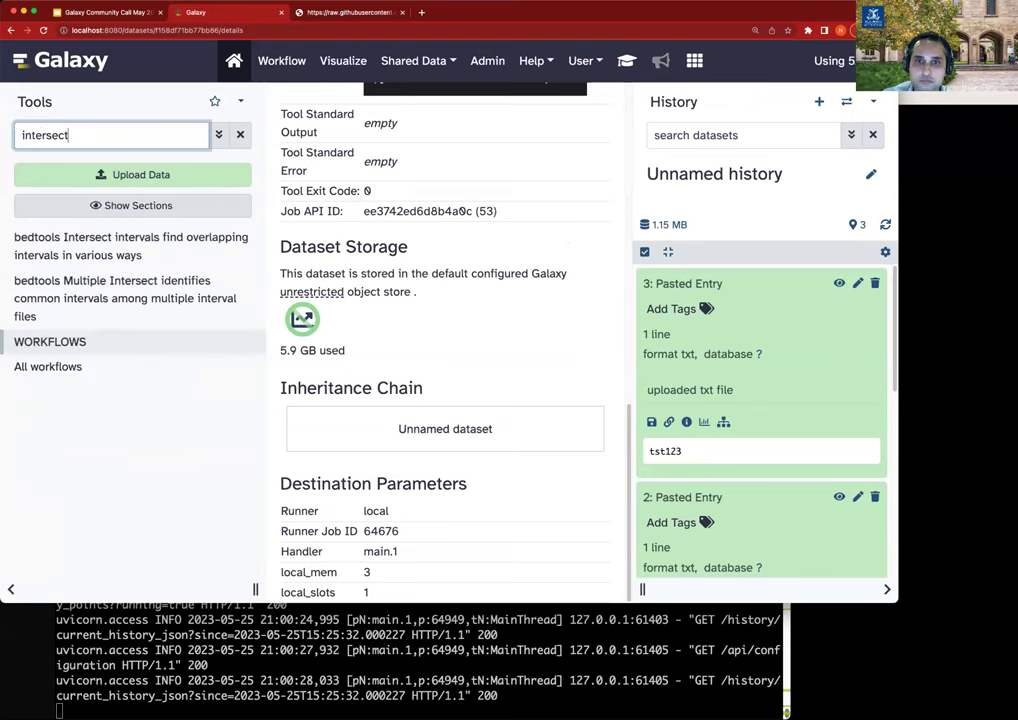
left_click(108, 239)
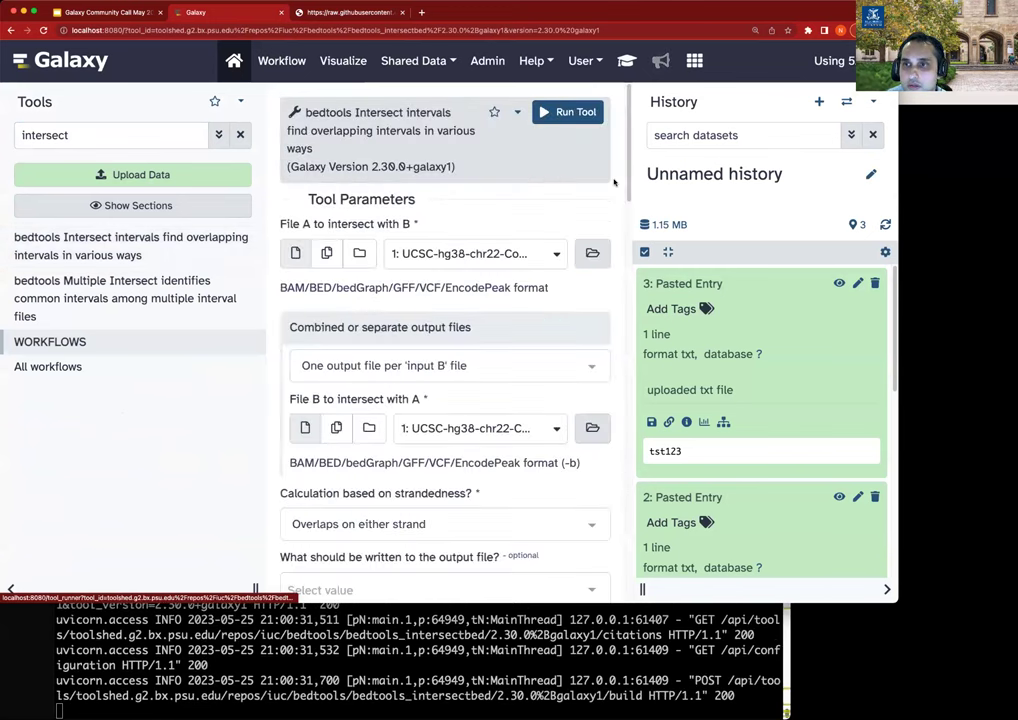
left_click(566, 112)
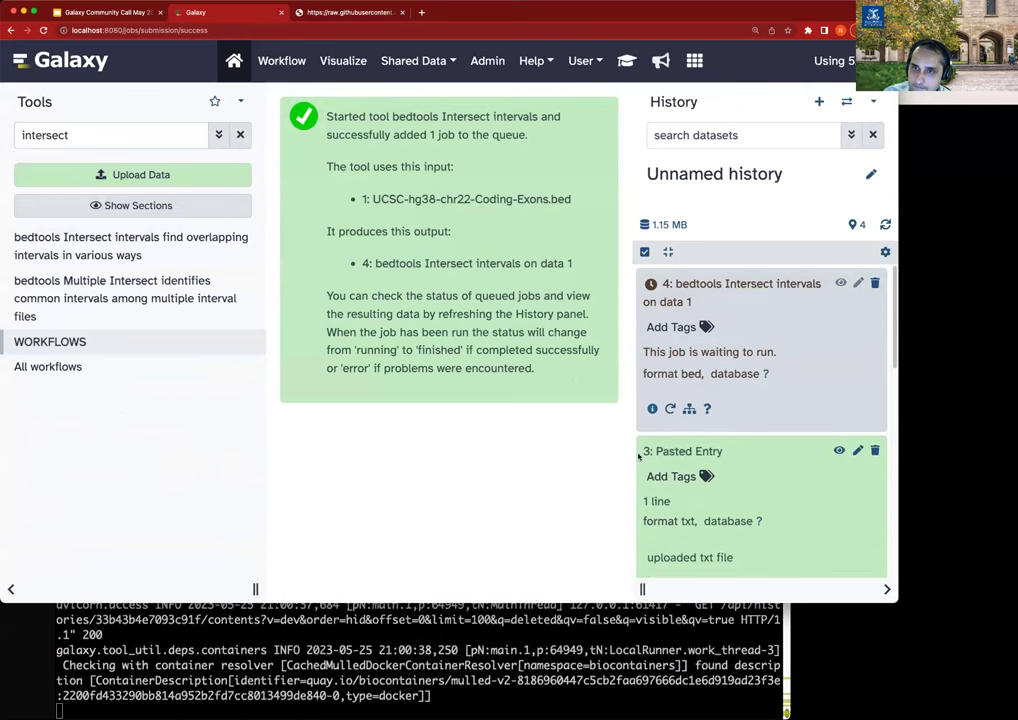
Show the new intersect job's destination parameters, picking out mem 40960.
left_click(652, 408)
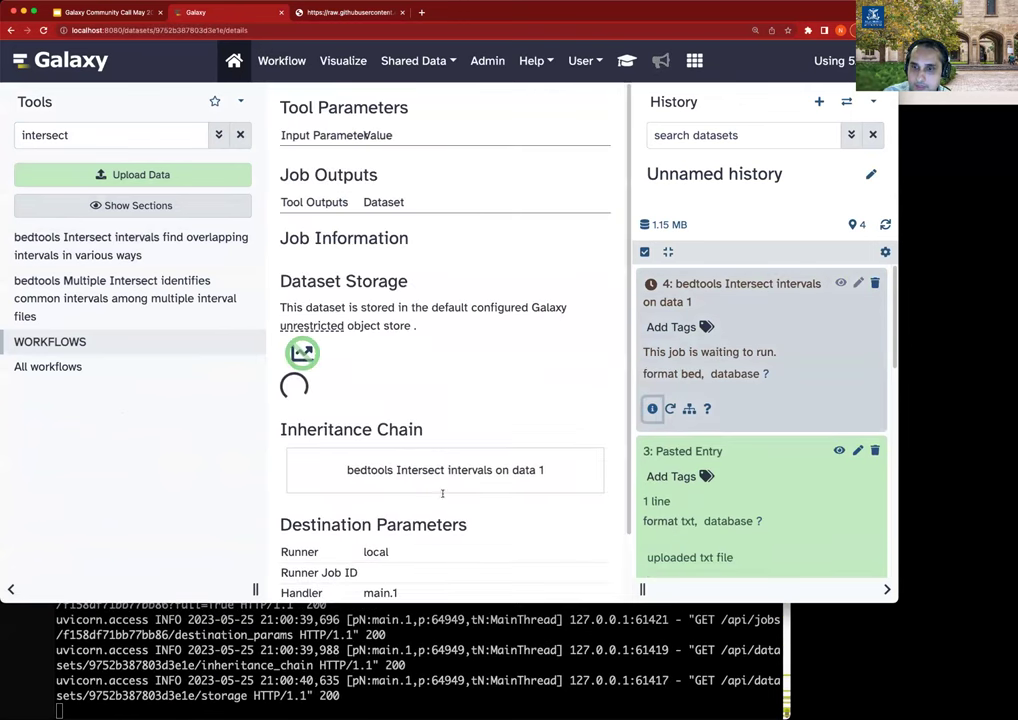
scroll(437, 511, "down", 2)
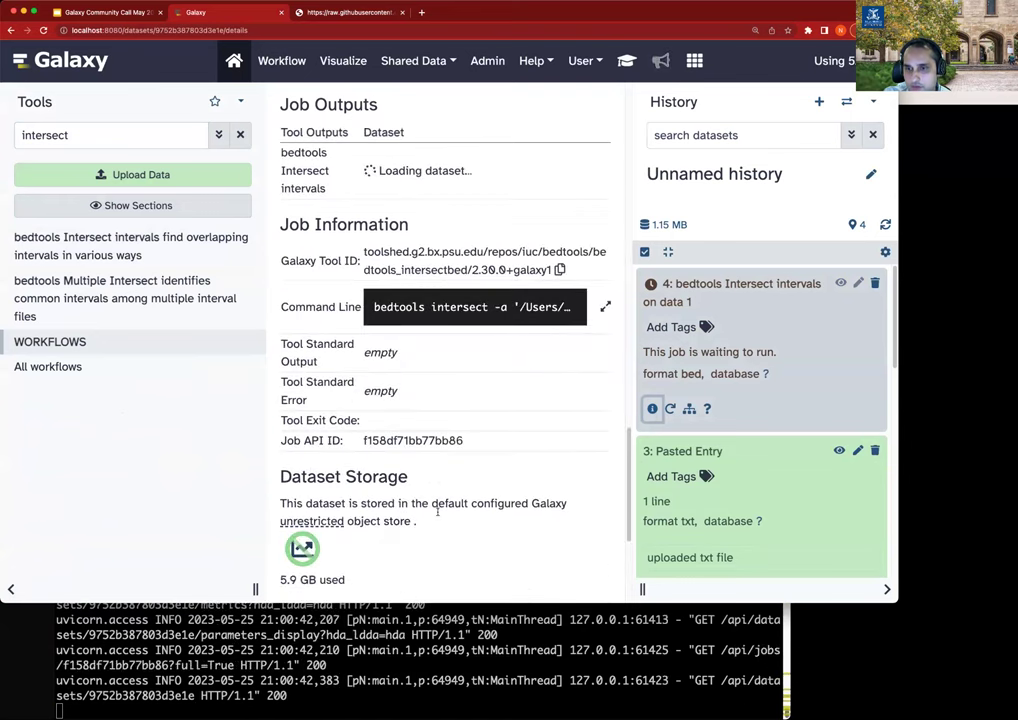
scroll(437, 512, "down", 5)
double_click(416, 592)
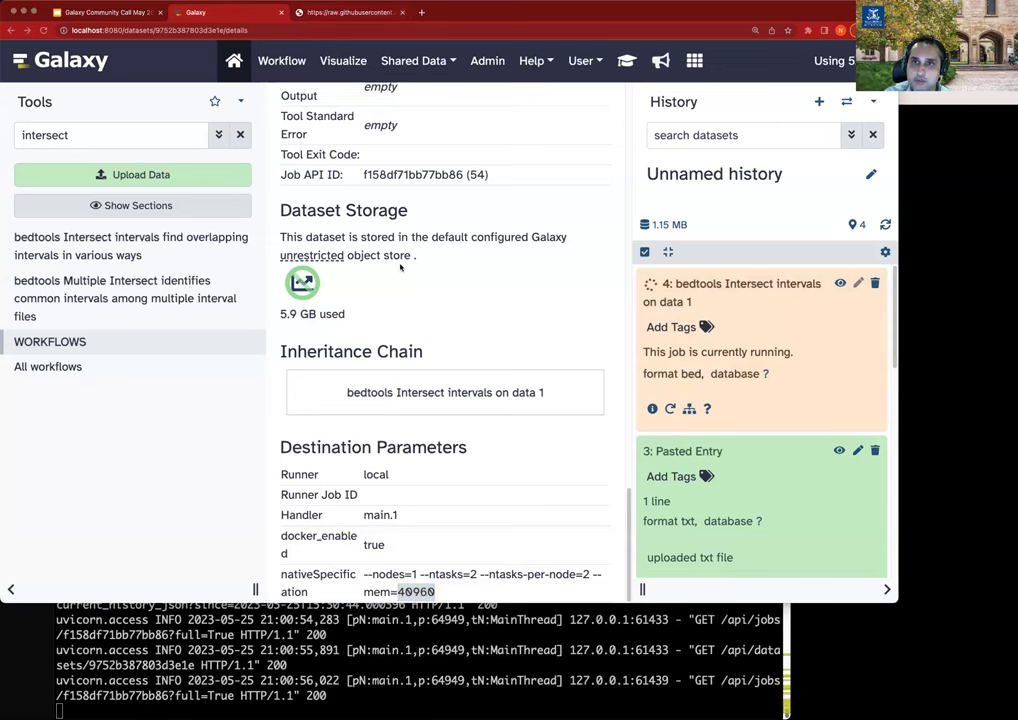
Paste a bedtools_intersectbed override with mem: 10 and custom "hello2" into tpv_rules_local.yml and save.
key("ctrl+Tab")
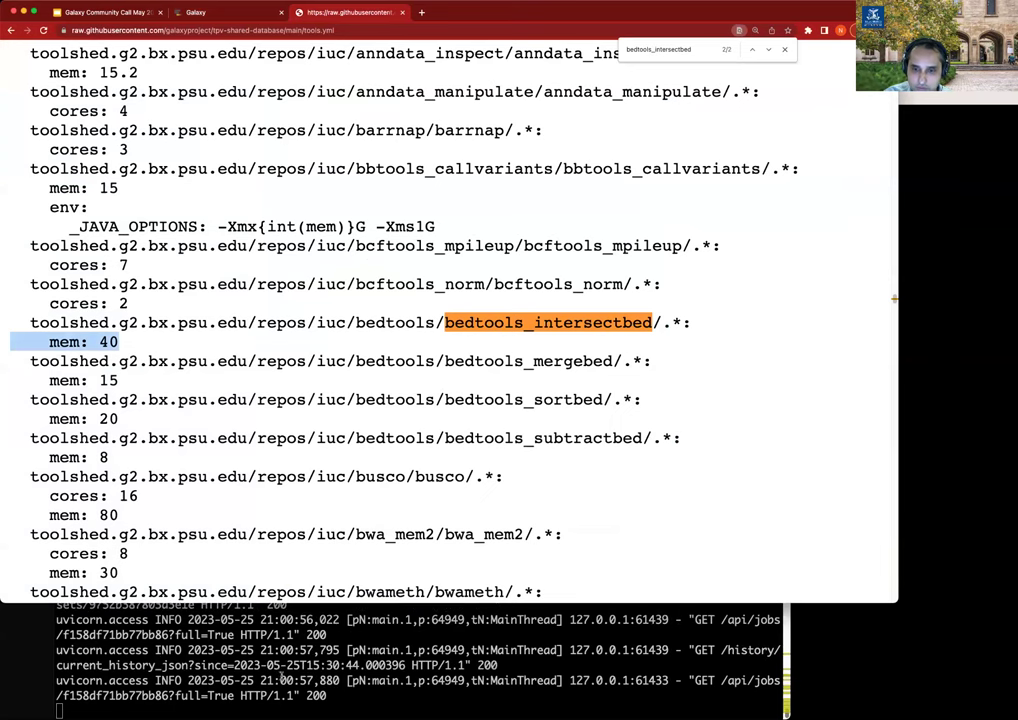
key("super+Tab")
key("super+grave")
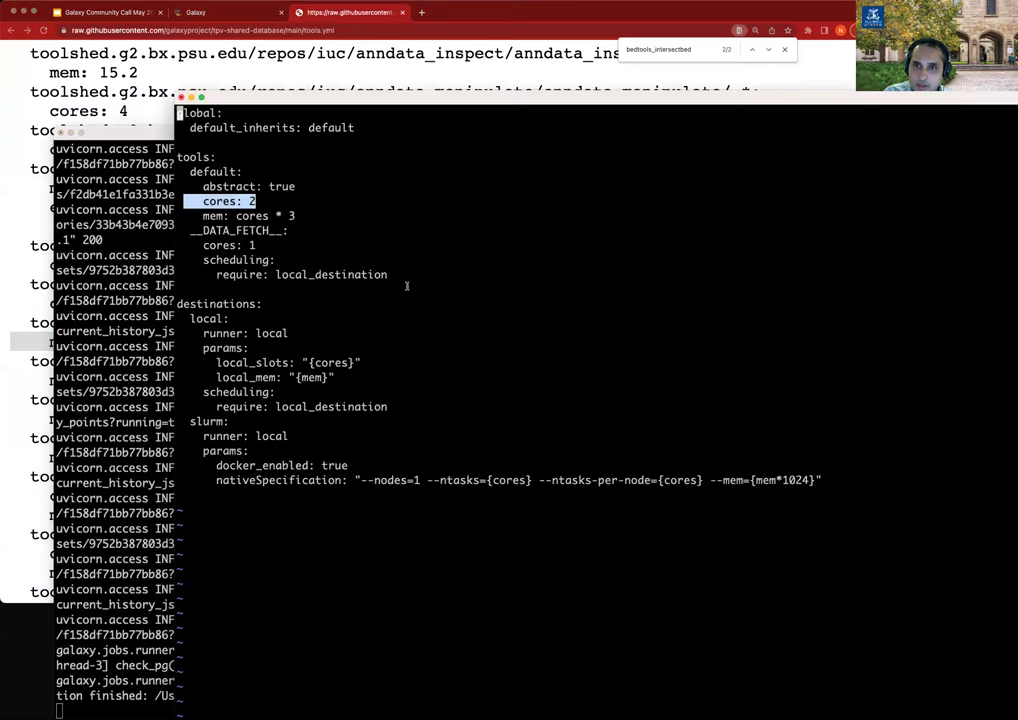
key("j")
key("j")
key("j")
key("j")
key("j")
key("j")
key("j")
key("j")
key("j")
key("j")
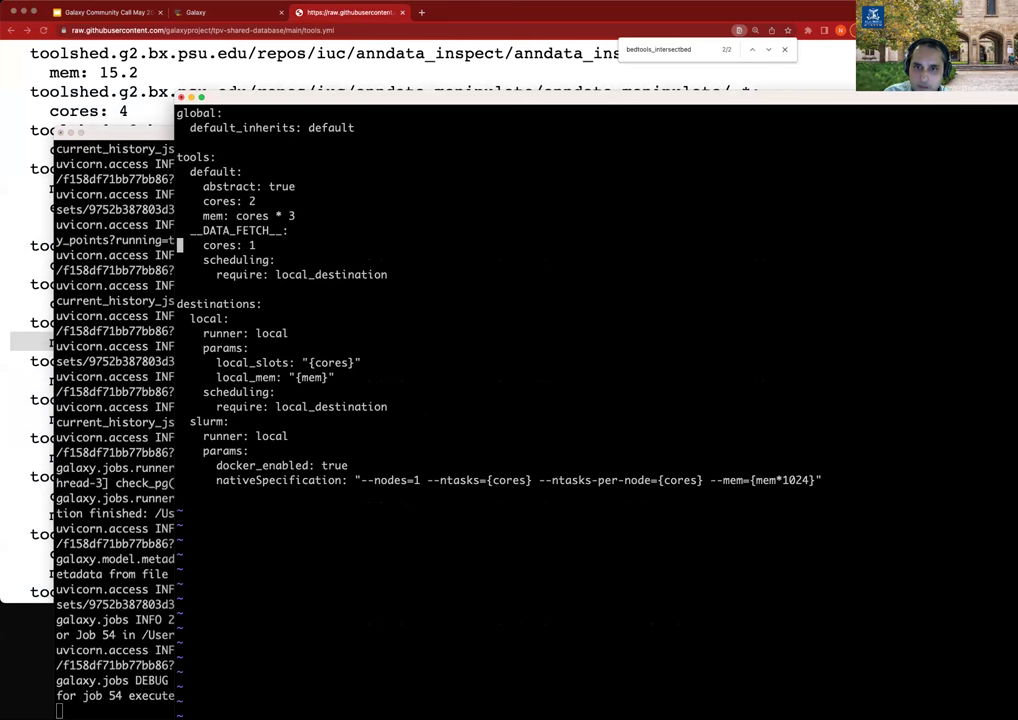
key("j")
key("j")
type("toolshed.g2.bx.psu.edu/repos/iuc/bedtools/bedtools_intersectbed/.*:     mem: 10     params:       custom: \"hello2\"")
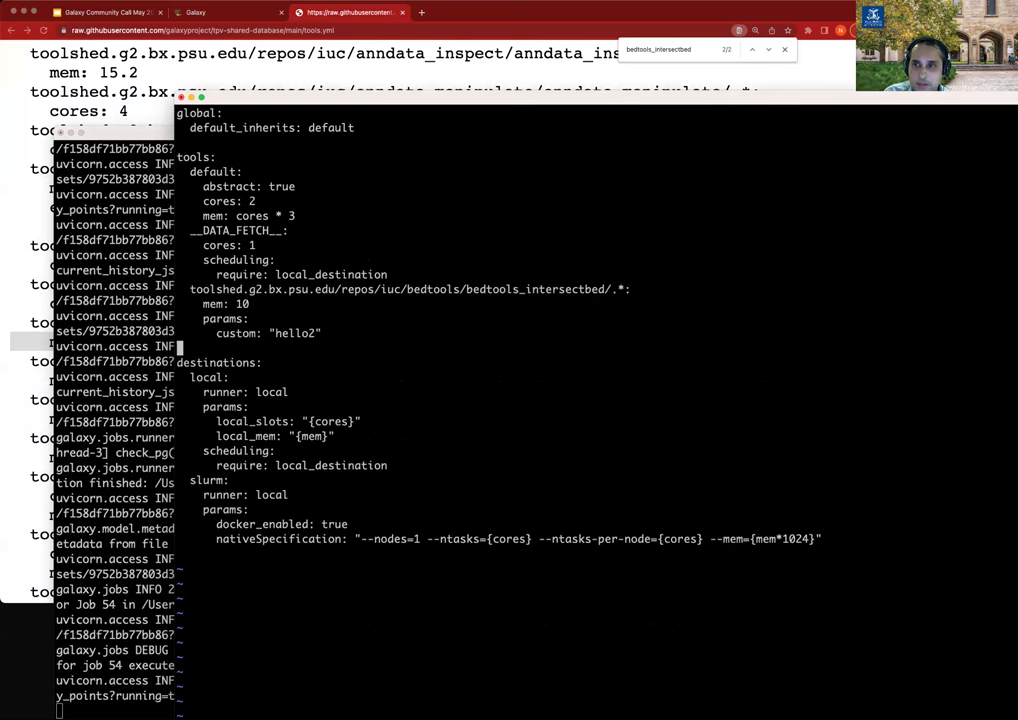
key("k")
key("k")
key("k")
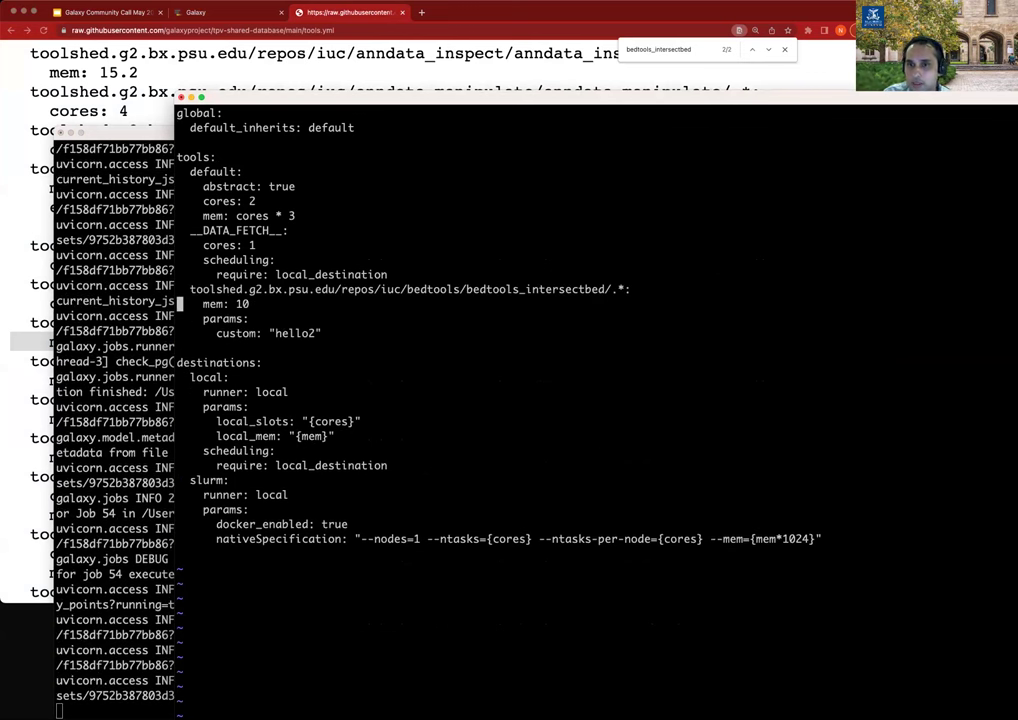
key("j")
key("j")
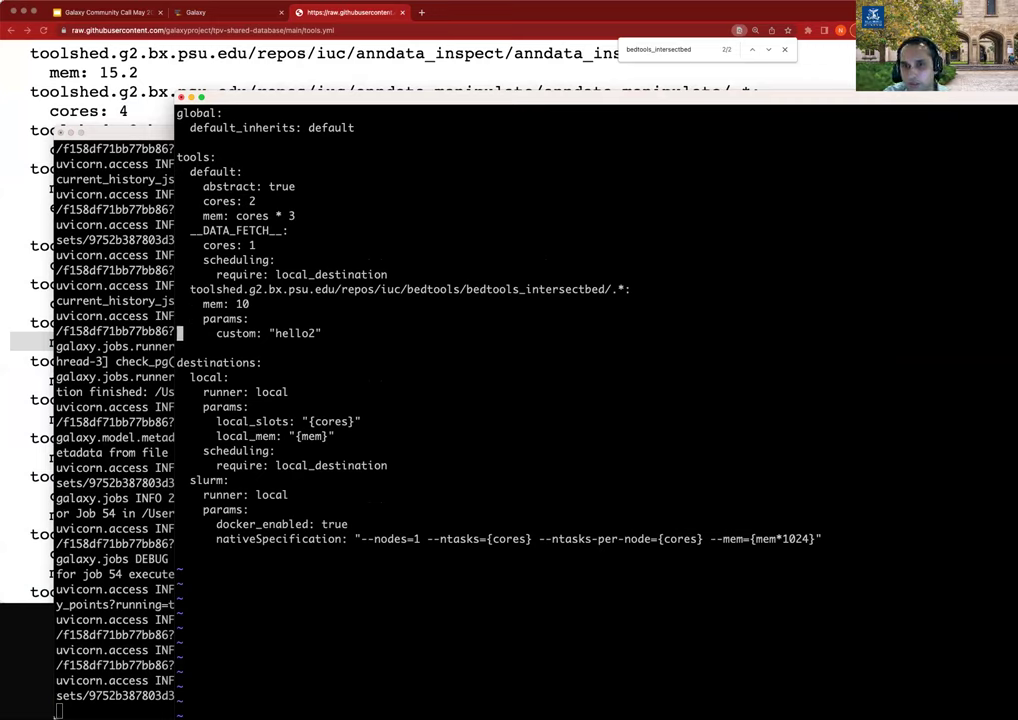
type(":wq")
key("Return")
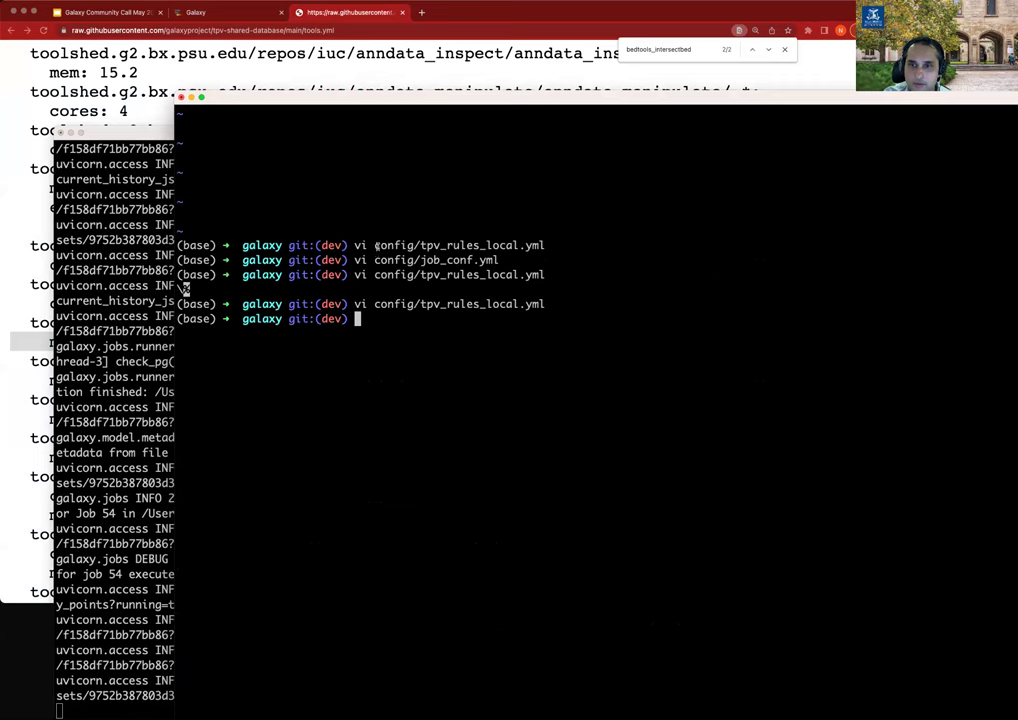
Return to Galaxy and reopen the bedtools Intersect intervals tool.
left_click(238, 20)
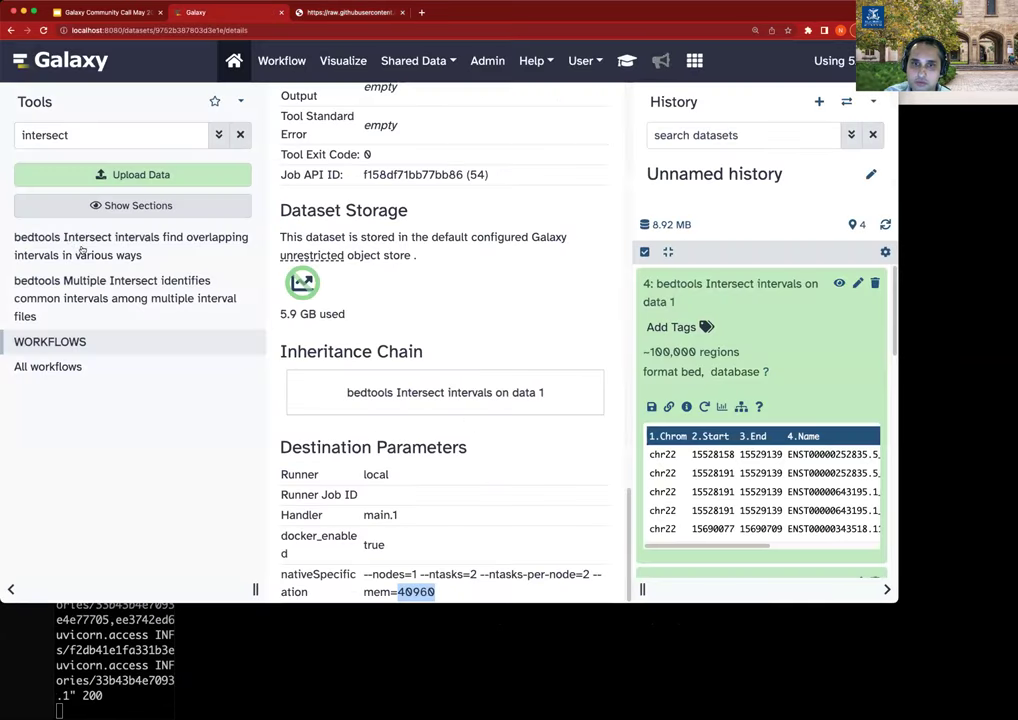
key("ctrl+shift+Tab")
left_click(73, 246)
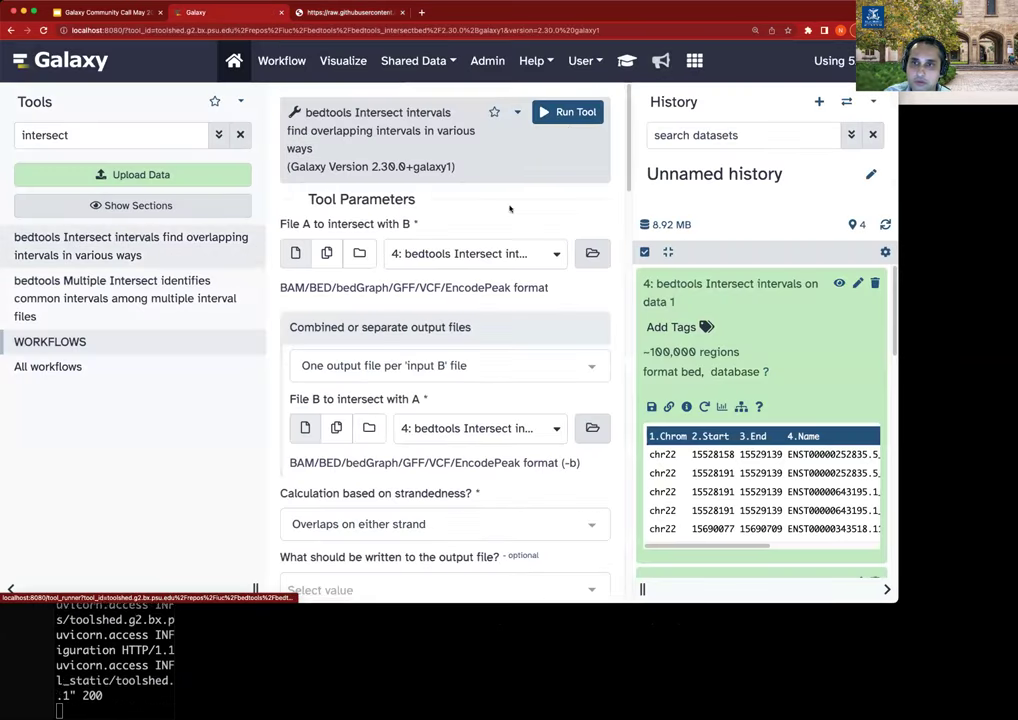
Rerun Intersect intervals on data 4 and confirm job 55 shows custom hello2 with mem 10240.
left_click(568, 109)
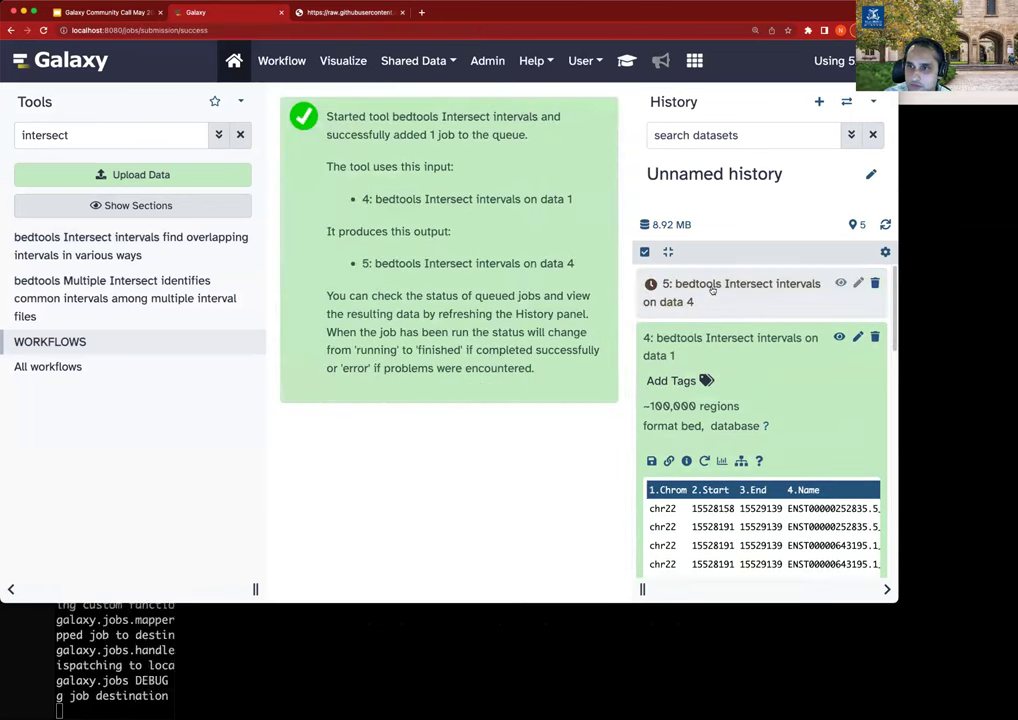
left_click(711, 284)
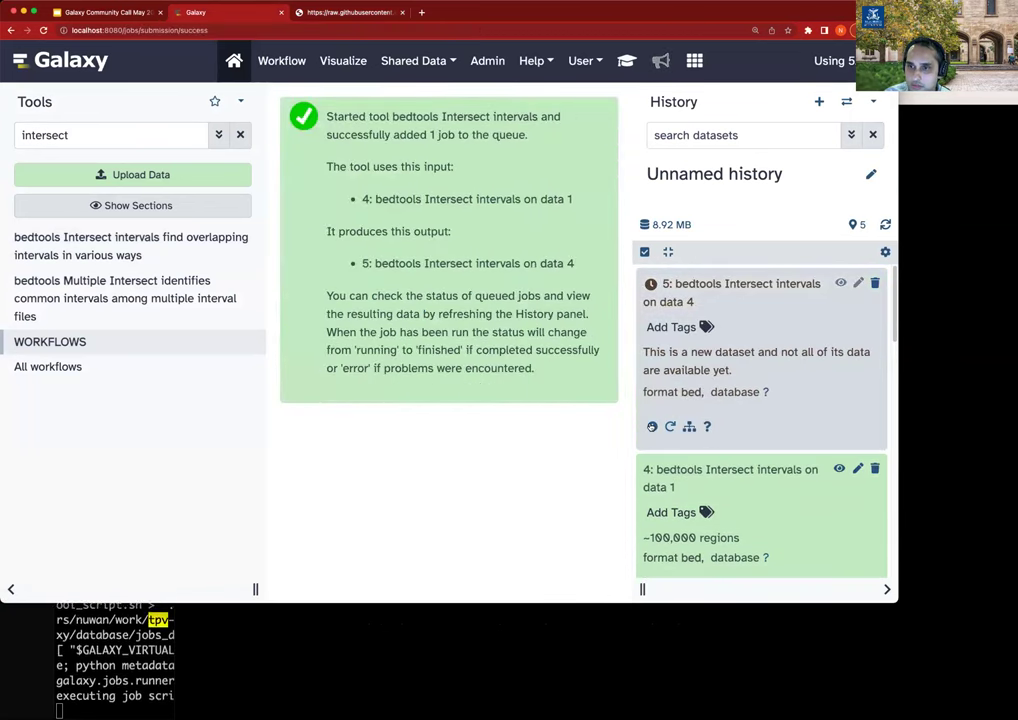
left_click(652, 426)
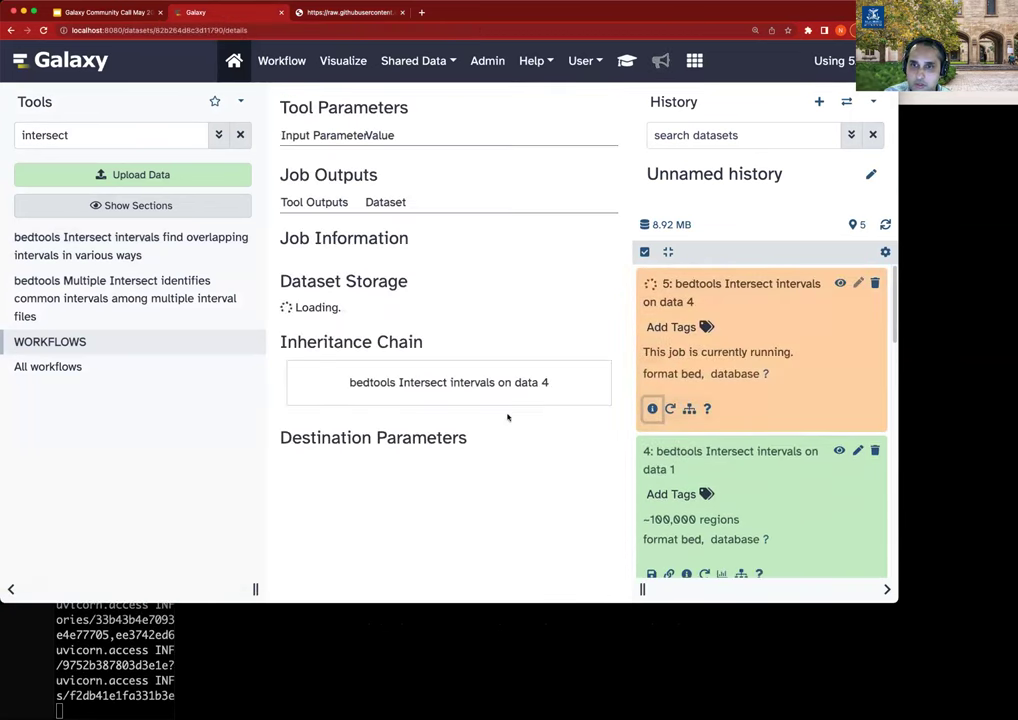
scroll(510, 416, "down", 2)
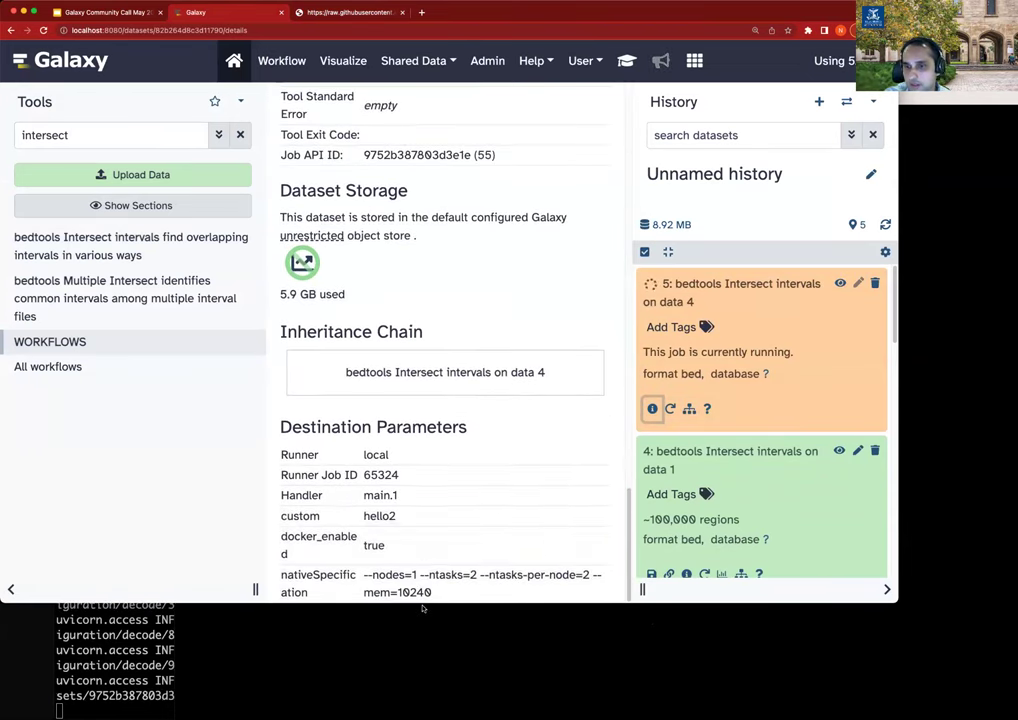
double_click(428, 591)
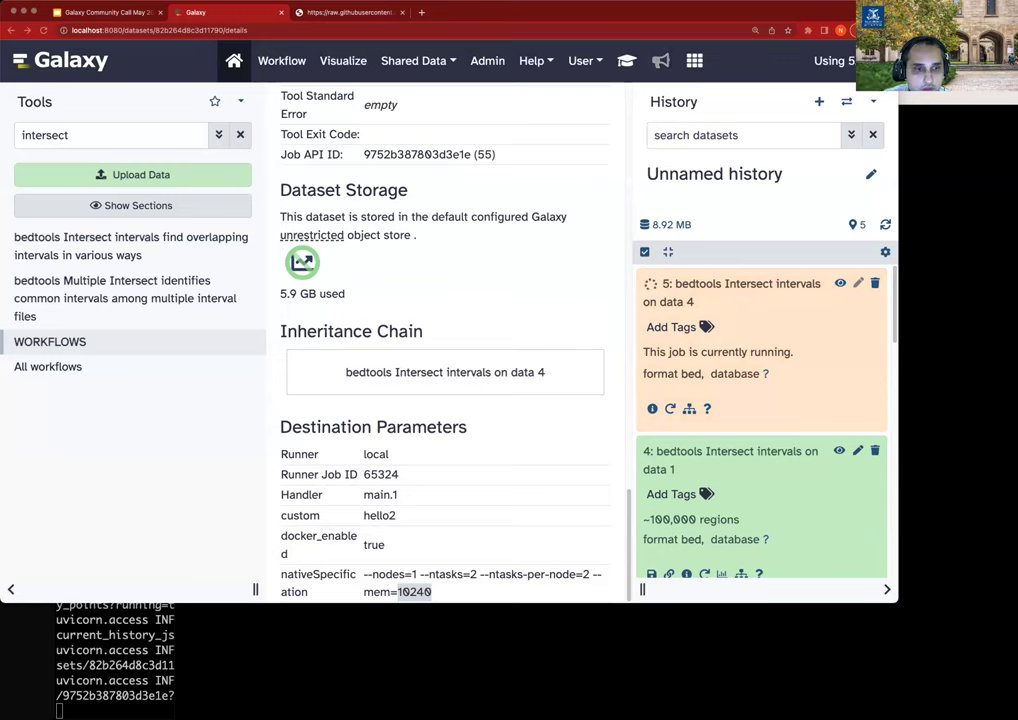
Show slide 9, "What's going on with TPV?", in the TPV community call deck.
left_click(128, 11)
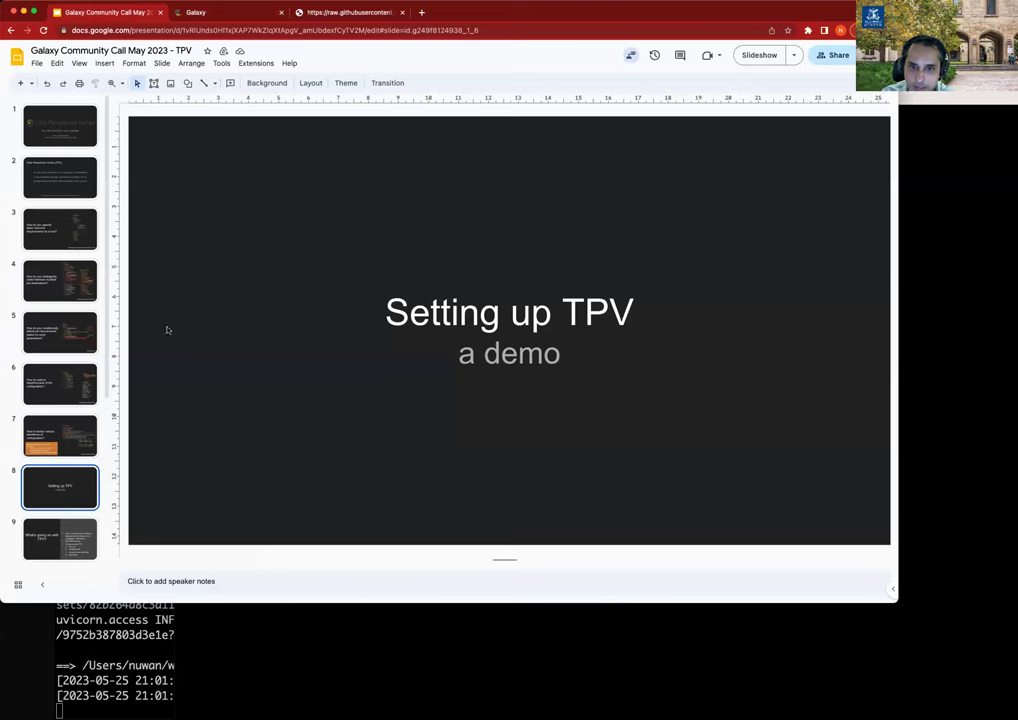
scroll(90, 373, "down", 3)
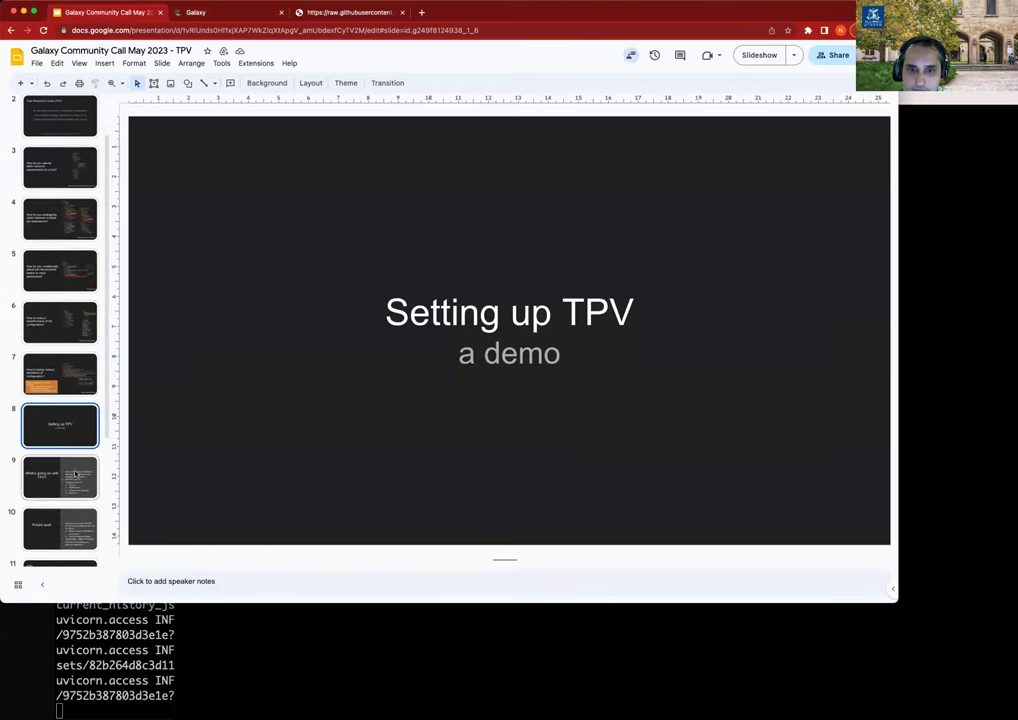
key("Down")
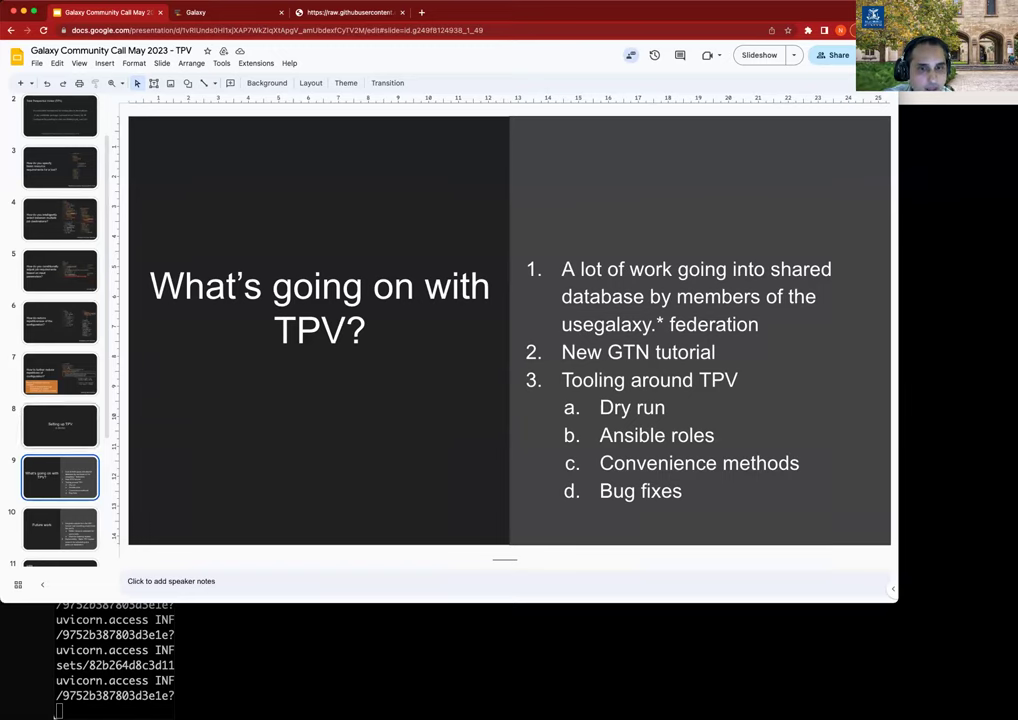
Show slide 10, "Future work", covering NIH/AnVIL cost models and TPV scheduling explainability.
left_click(76, 511)
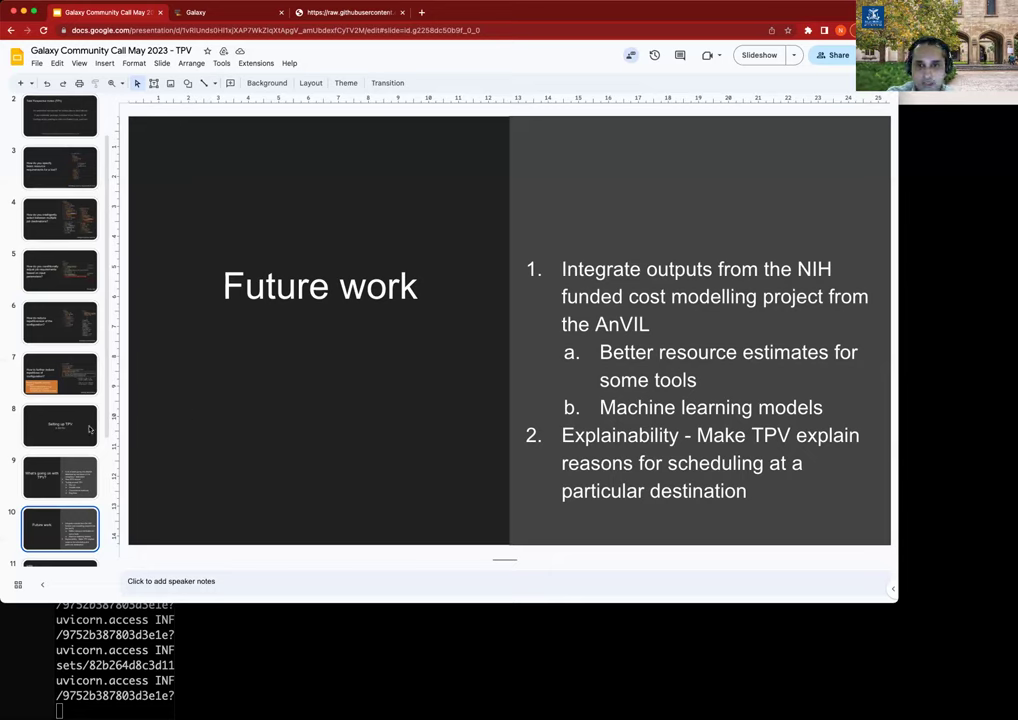
scroll(62, 395, "down", 2)
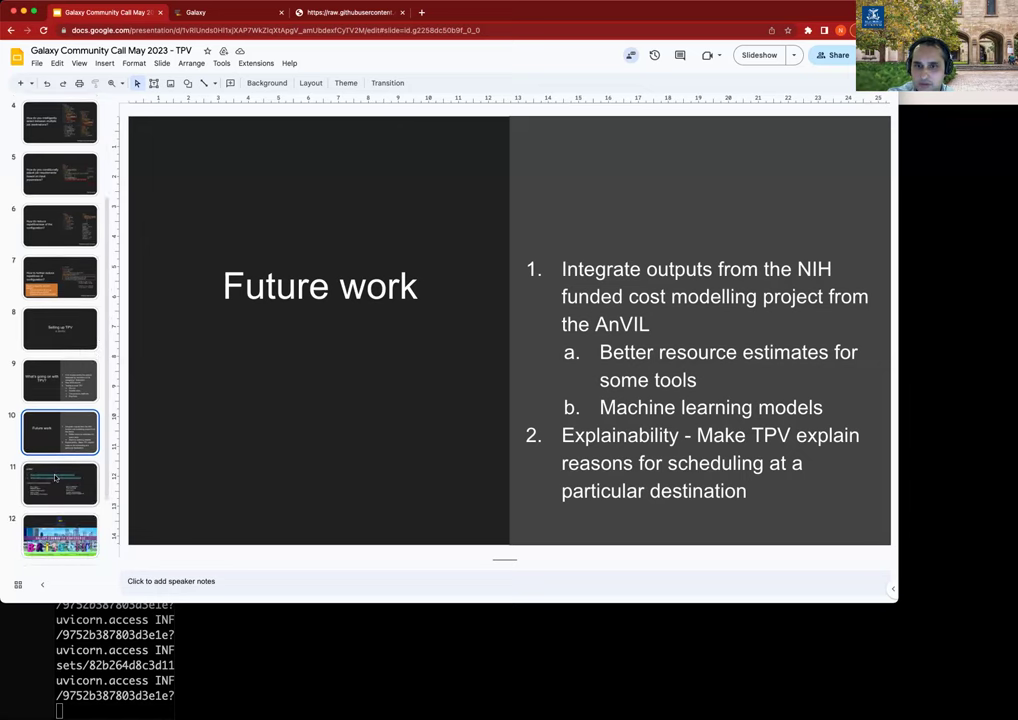
Show slide 11, "Links", with the TPV readthedocs and tpv-shared-database URLs.
left_click(32, 472)
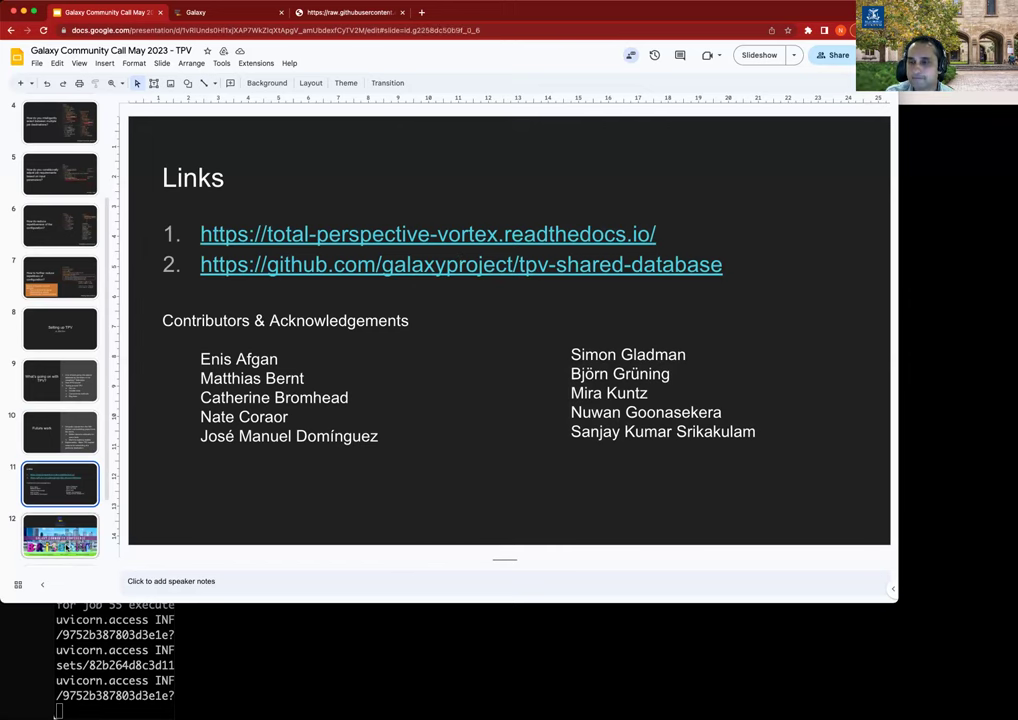
Show slide 12, the Galaxy Community Conference Brisbane July 2023 invitation.
left_click(66, 547)
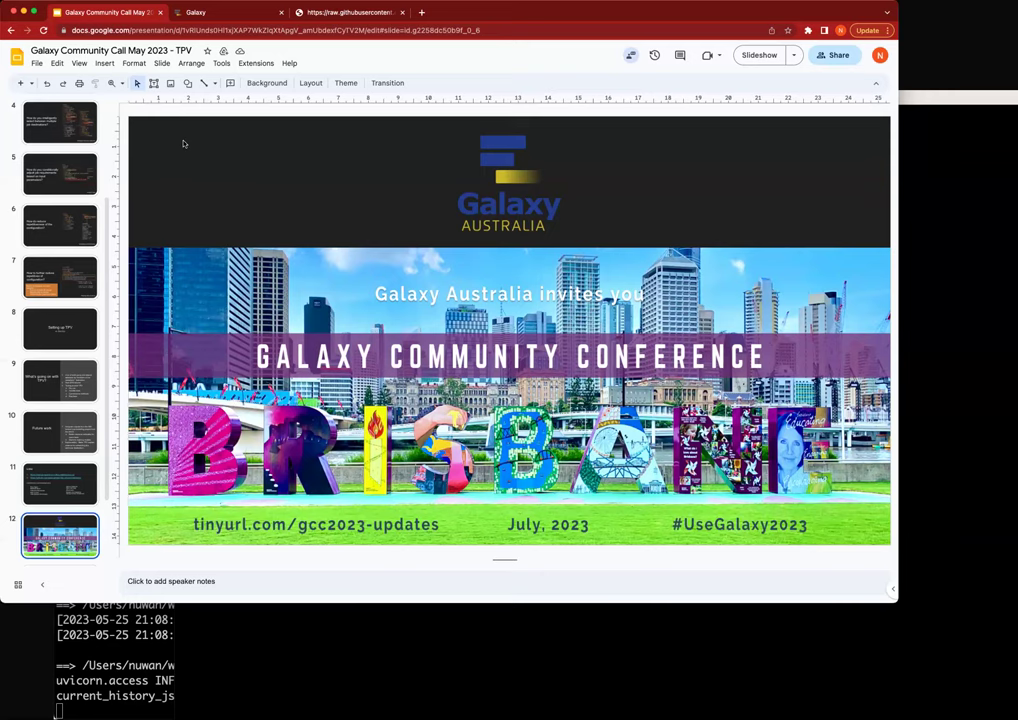
Reopen config/job_conf.yml in vim to review the TPV dispatcher settings, then quit.
left_click(312, 659)
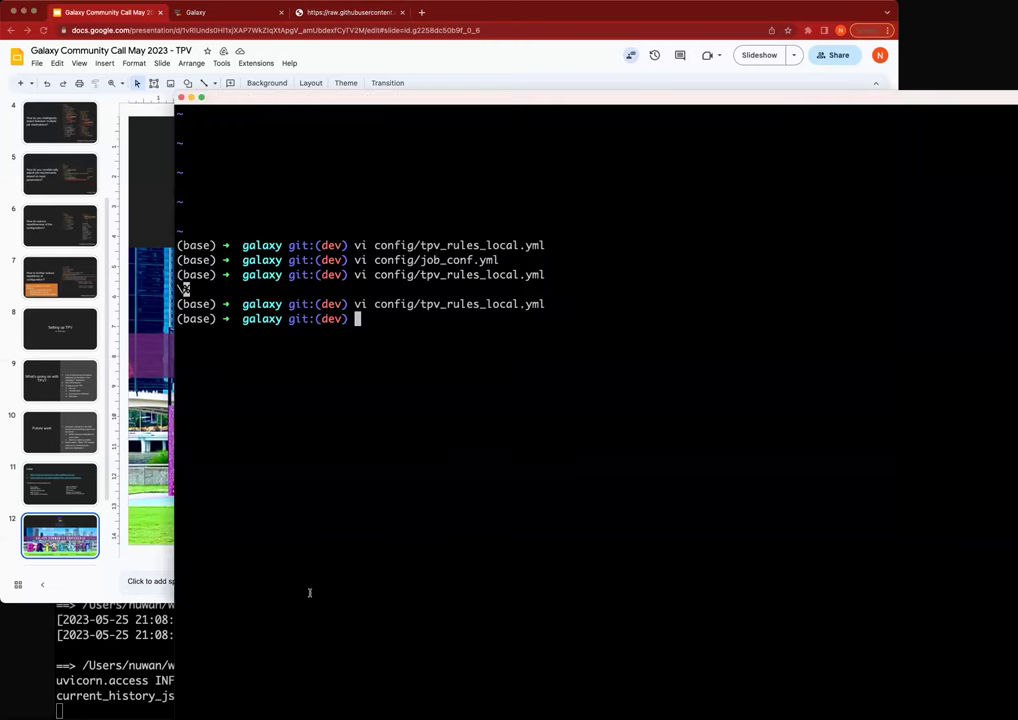
key("Up")
key("Up")
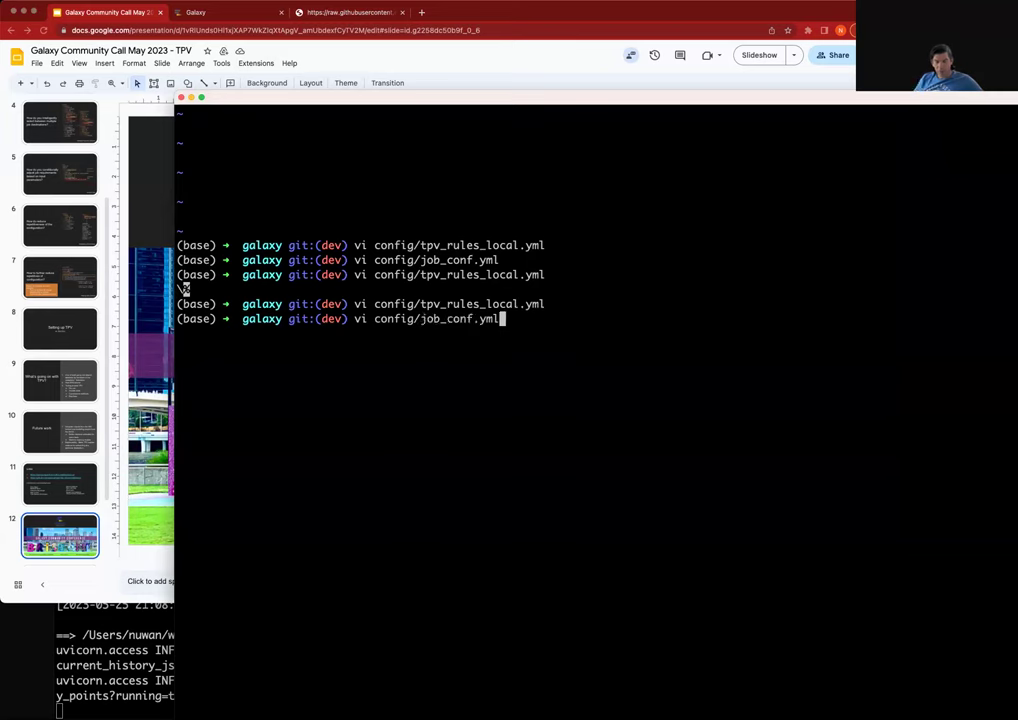
key("Return")
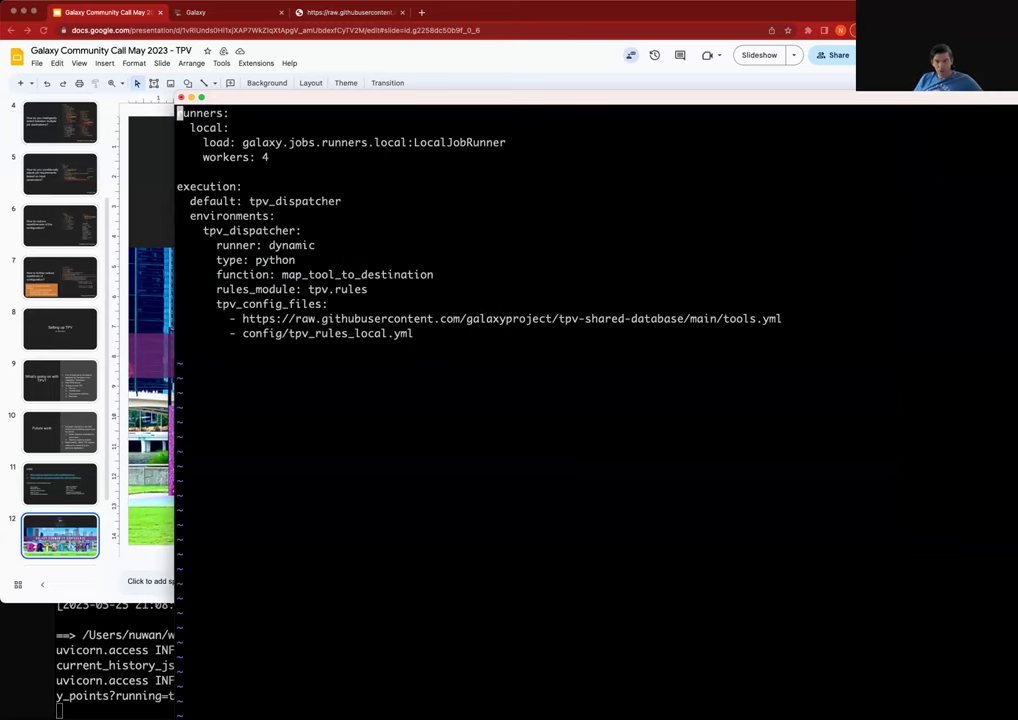
type(":q")
key("Return")
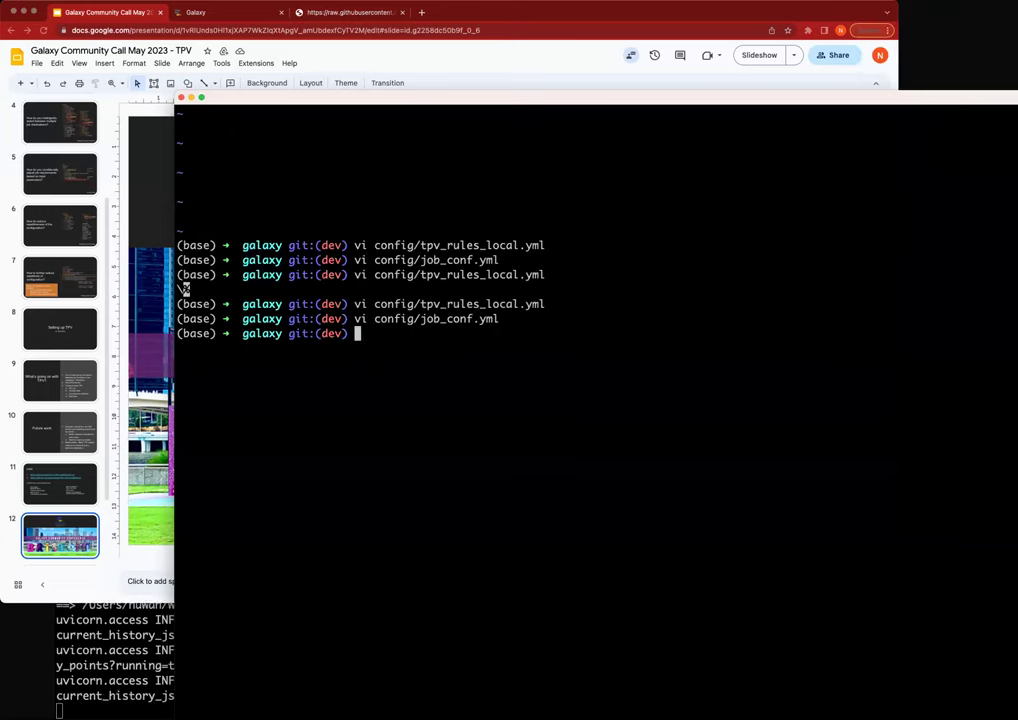
Open config/galaxy.yml in vim by editing the recalled command.
key("Up")
key("BackSpace")
key("BackSpace")
key("BackSpace")
key("BackSpace")
key("BackSpace")
key("BackSpace")
key("BackSpace")
key("BackSpace")
key("BackSpace")
key("BackSpace")
key("BackSpace")
key("BackSpace")
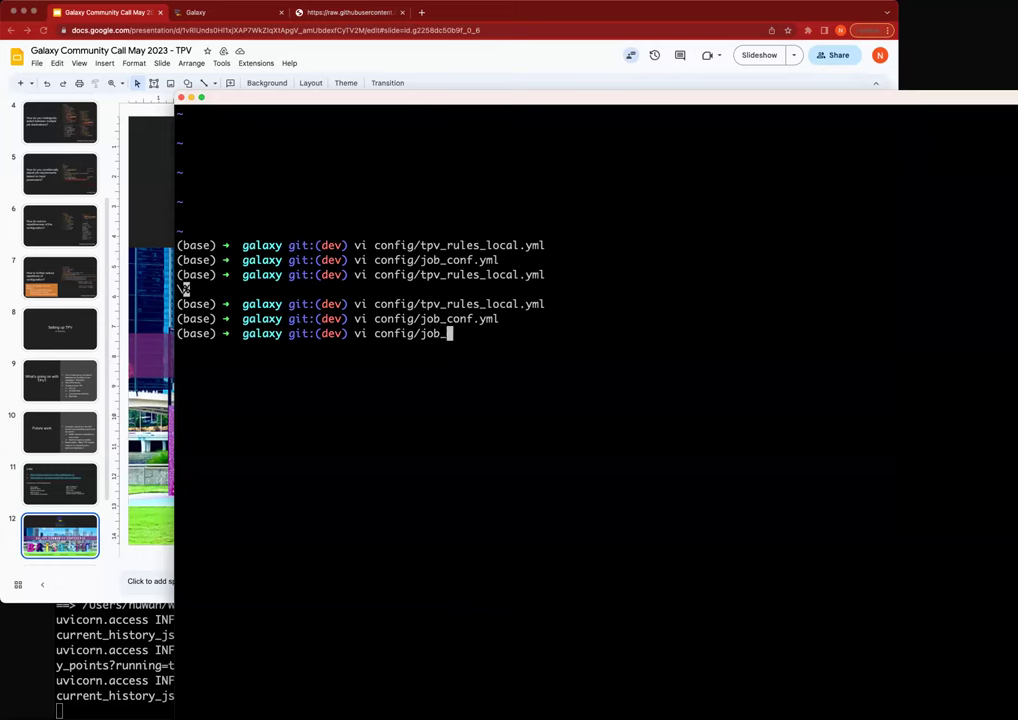
type("galaxy.yml")
key("Return")
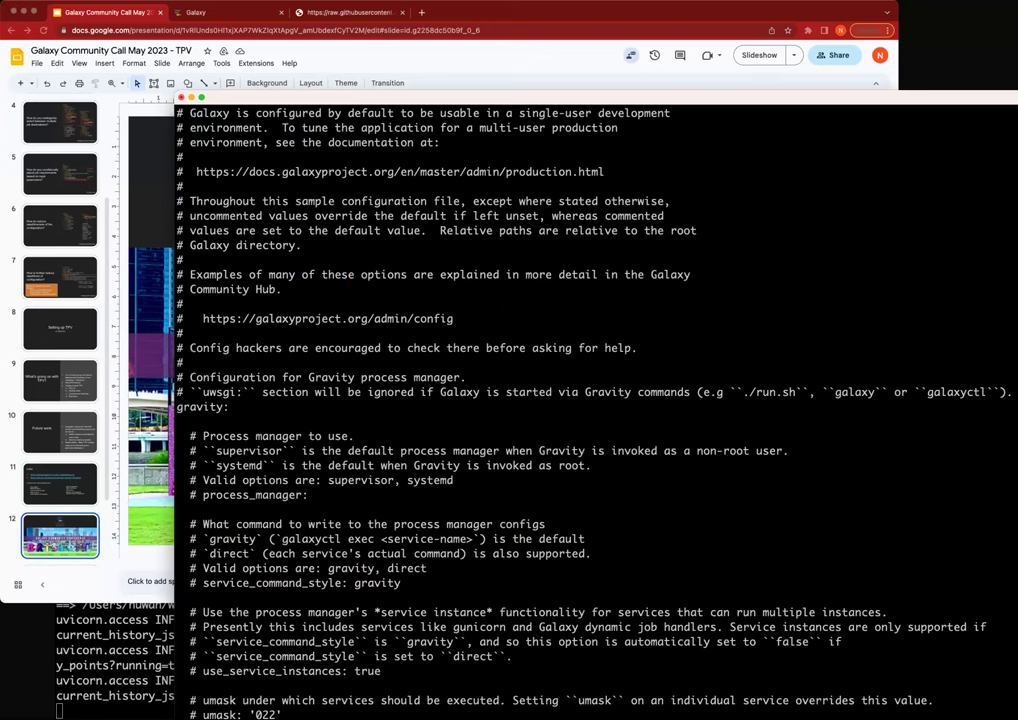
Jump to the watch_tools section of galaxy.yml, where watch_job_rules is 'polling'.
key("Return")
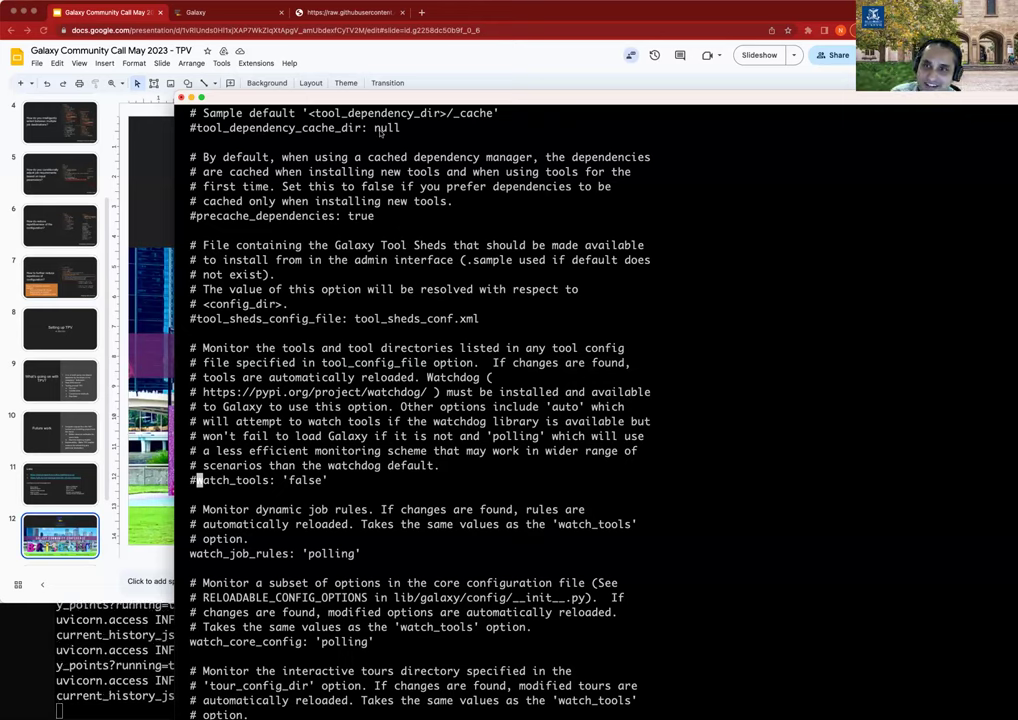
Scroll the shared TPV tools.yml to the gatk2 entries with cores 10 and mem 24.
left_click(282, 64)
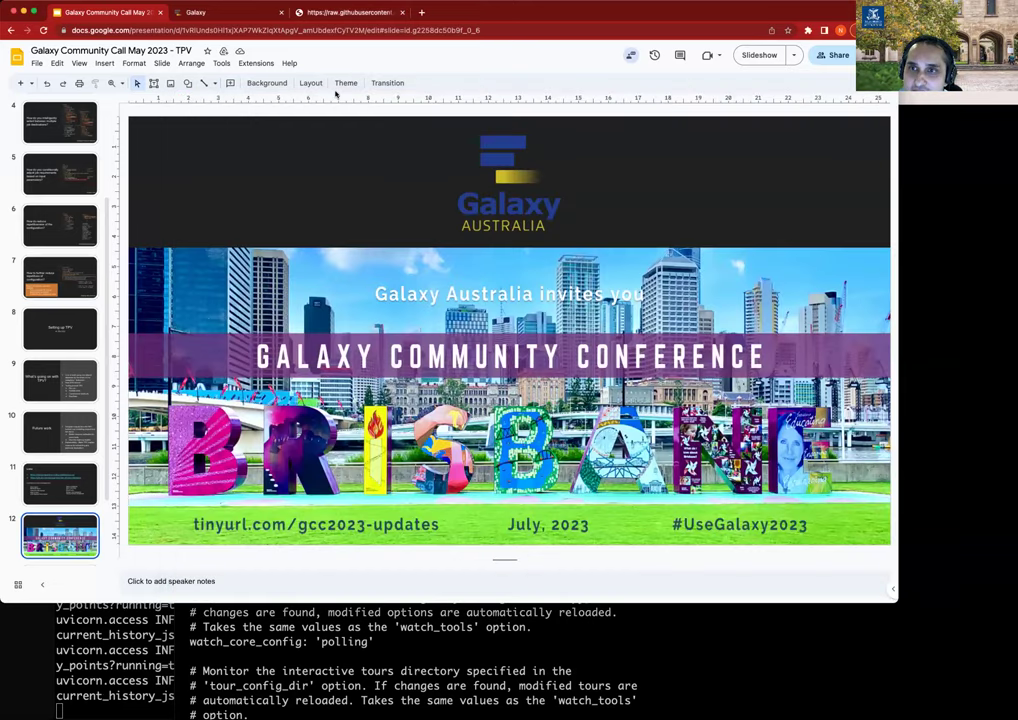
left_click(294, 12)
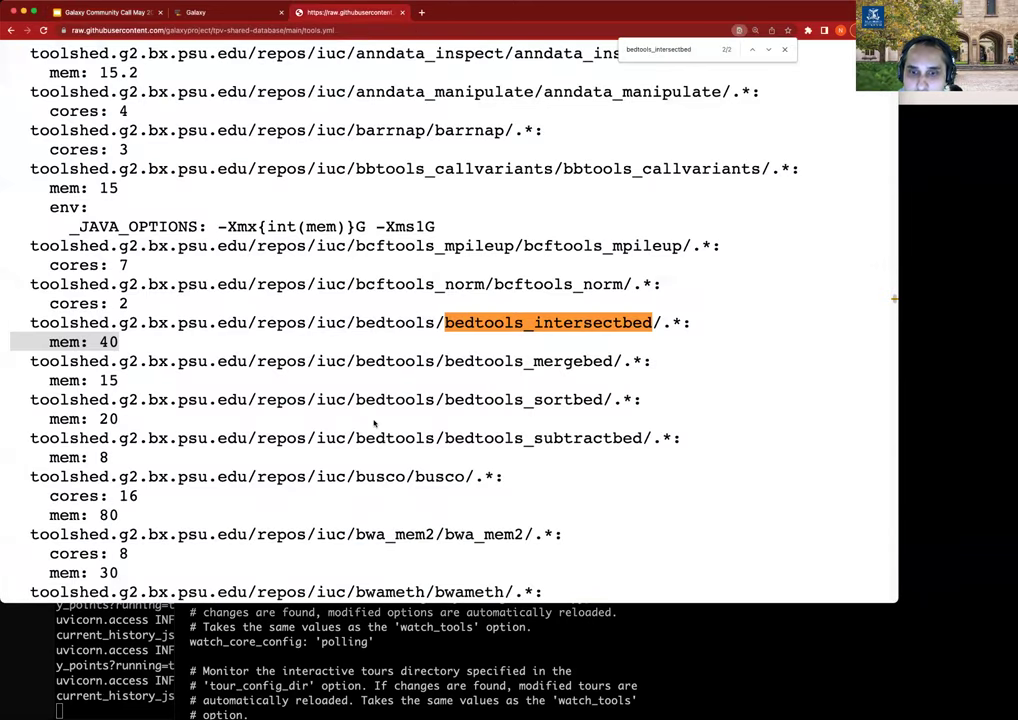
scroll(375, 423, "down", 3)
scroll(297, 448, "down", 15)
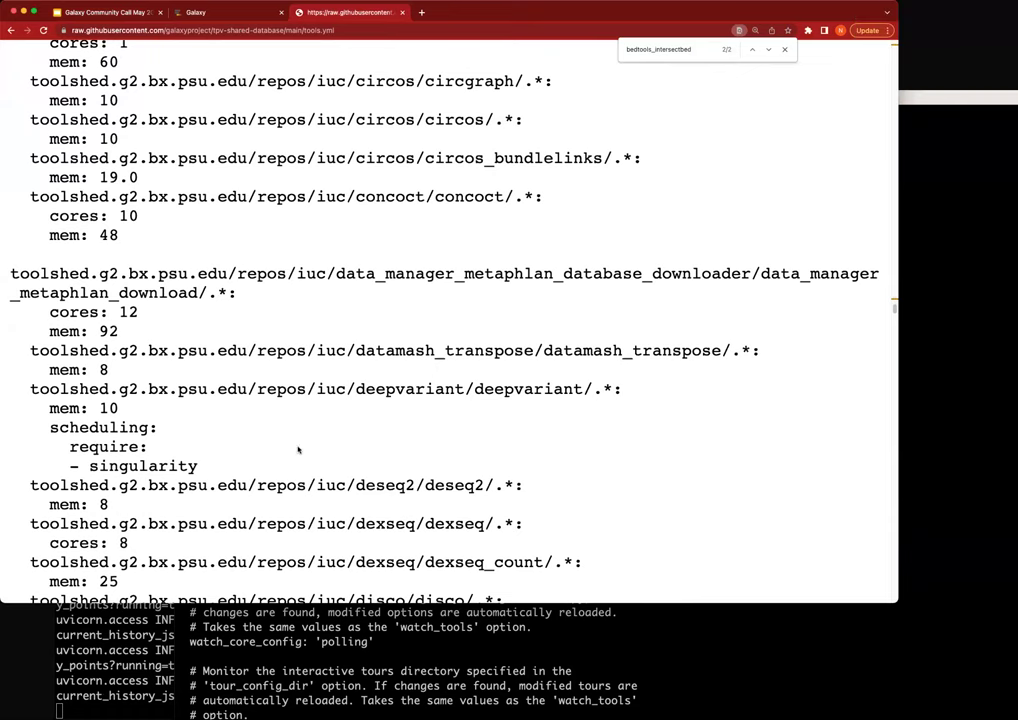
scroll(330, 455, "down", 5)
scroll(357, 465, "down", 10)
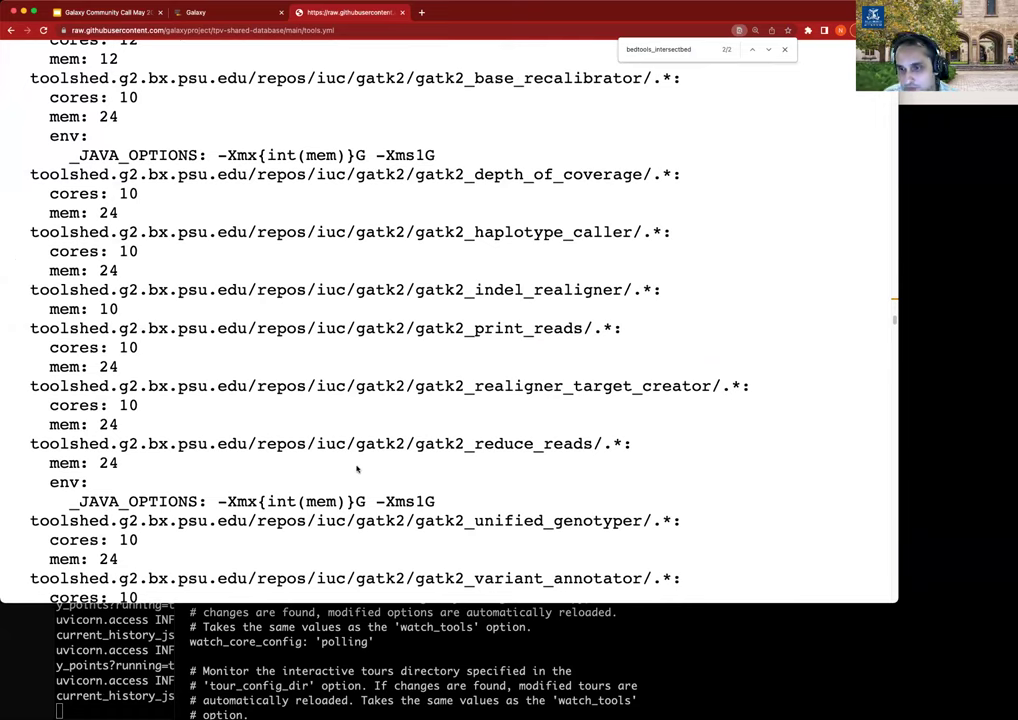
scroll(357, 467, "down", 3)
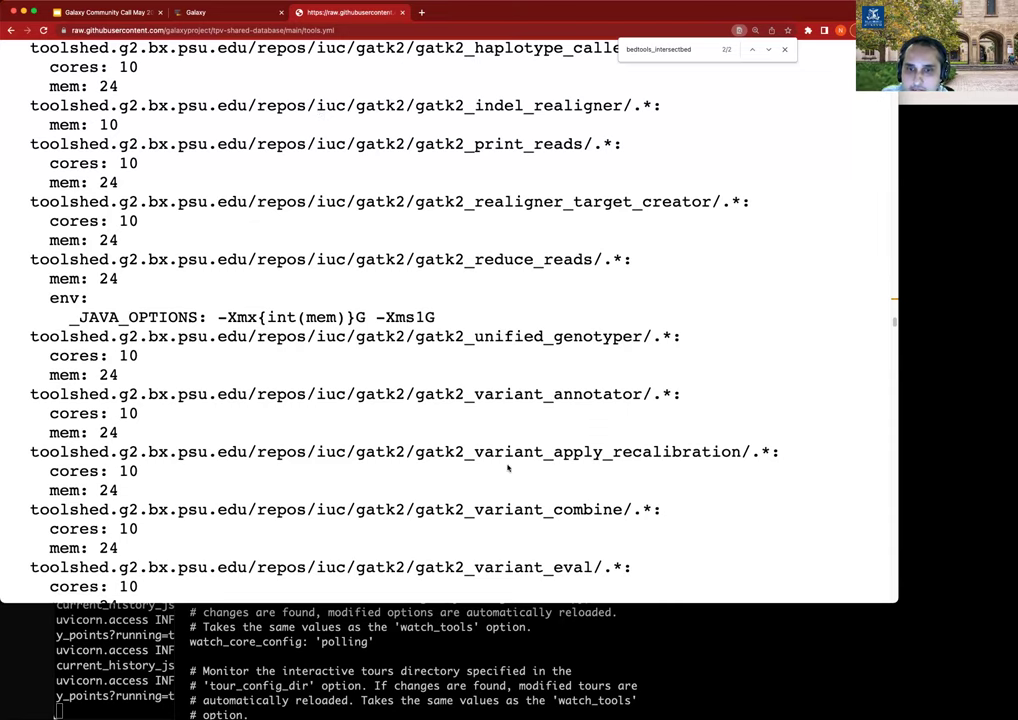
Scroll tools.yml past gemini, humann and hyphy to the hyphy_prime and ivar_trim entries.
scroll(508, 468, "down", 10)
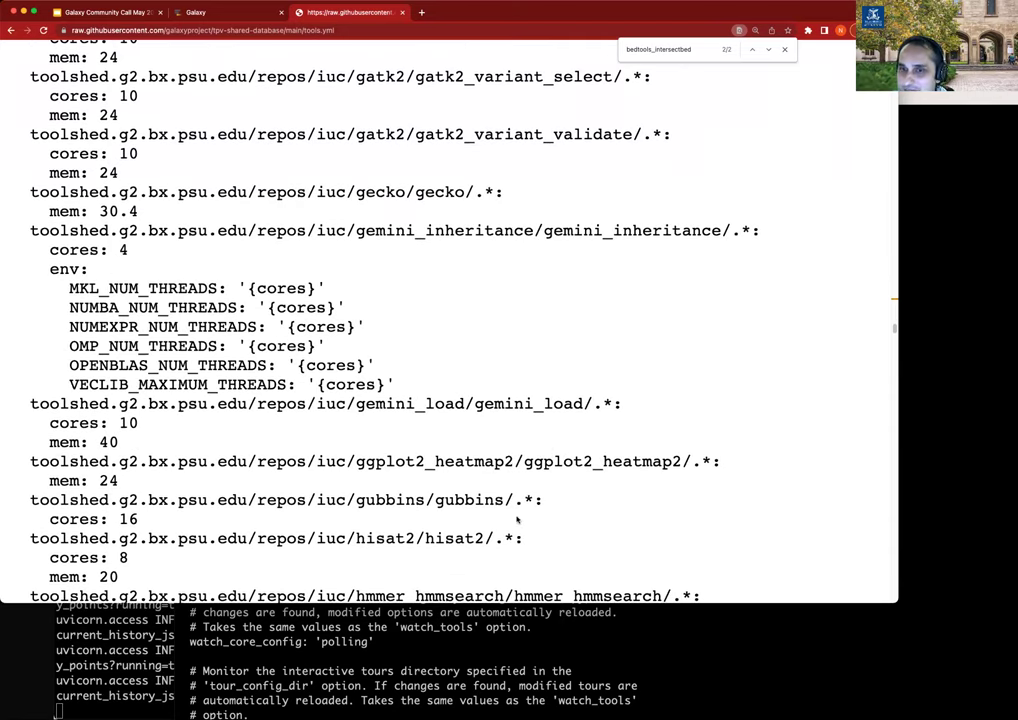
scroll(496, 477, "down", 5)
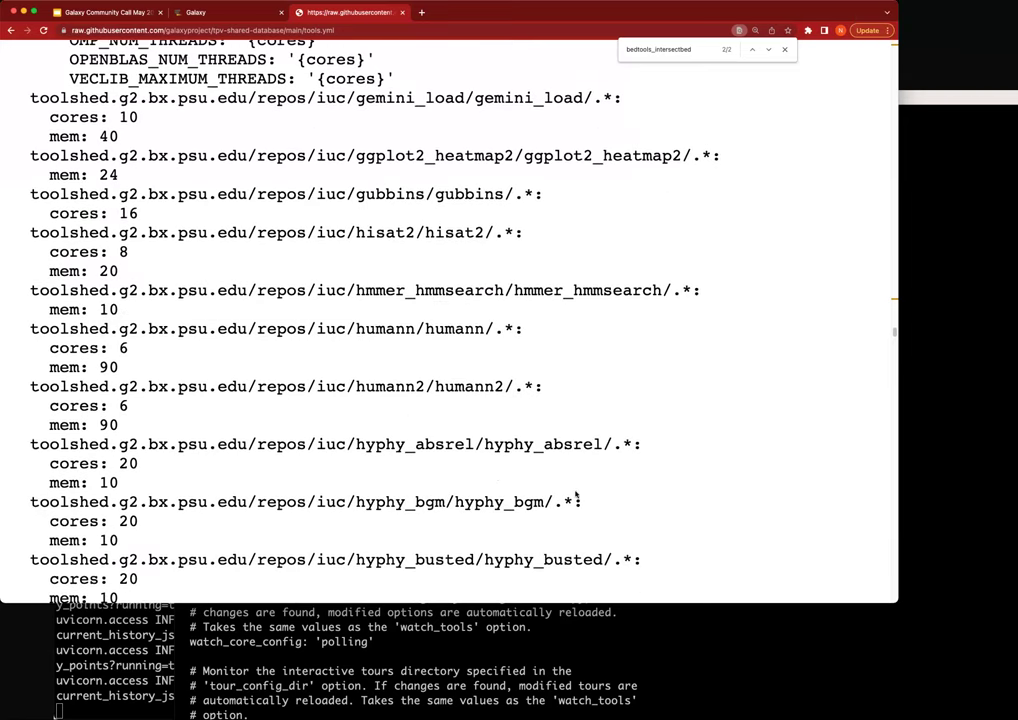
scroll(565, 490, "down", 8)
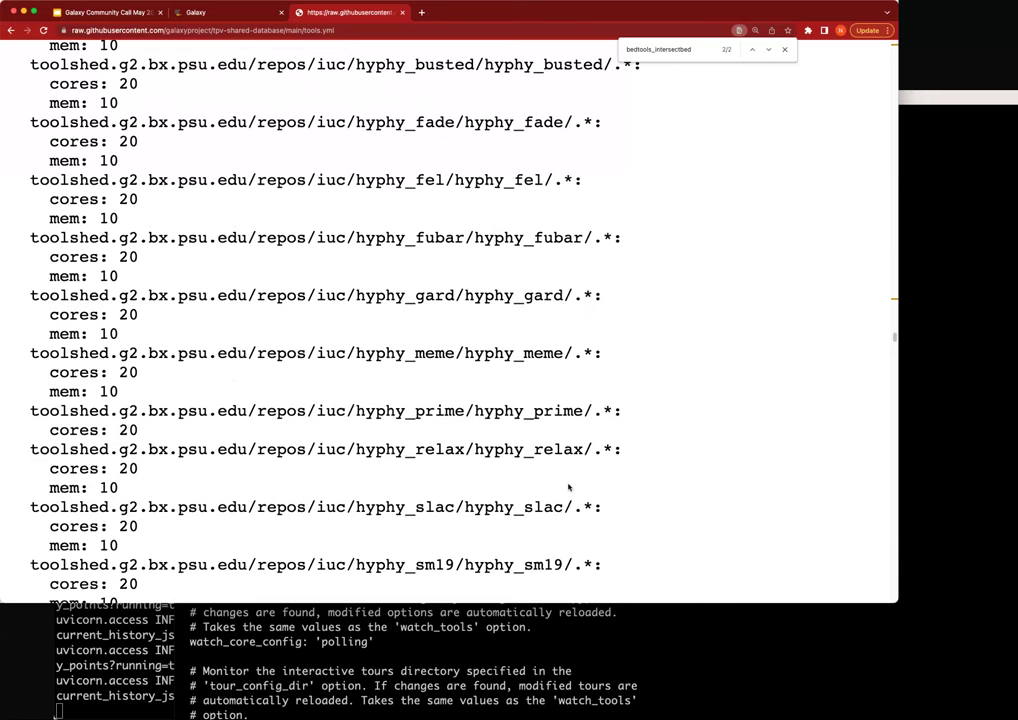
scroll(590, 444, "down", 6)
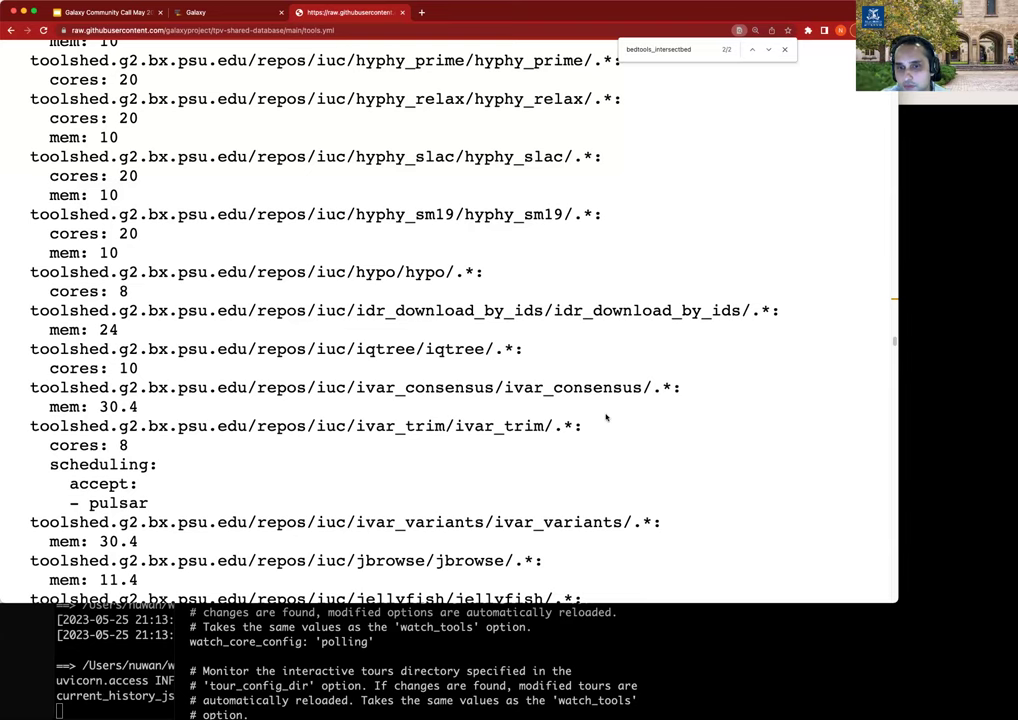
Scroll tools.yml past kraken2 and lofreq to the megahit (mem 80) and megan (mem 40) entries.
scroll(474, 461, "down", 1)
scroll(474, 461, "down", 5)
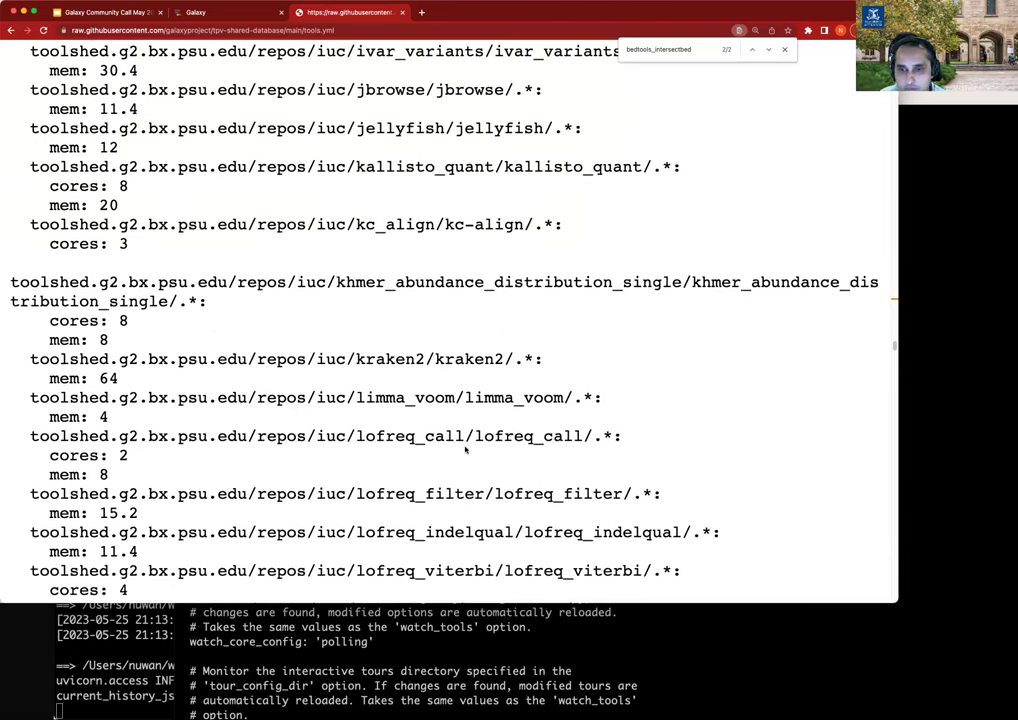
scroll(465, 450, "down", 3)
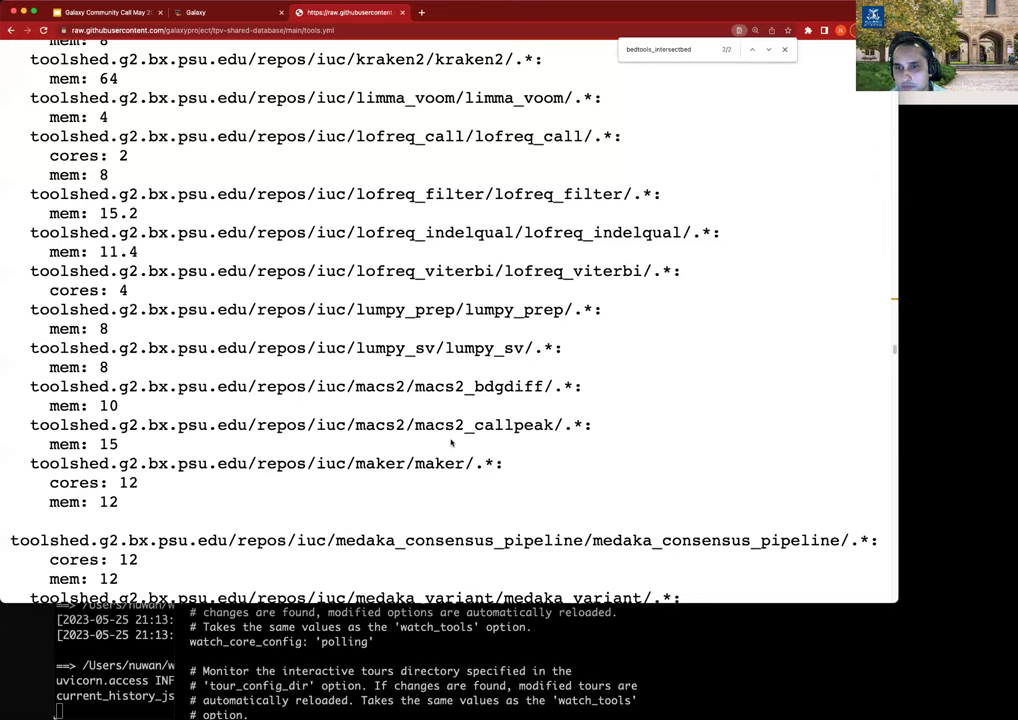
scroll(449, 442, "down", 5)
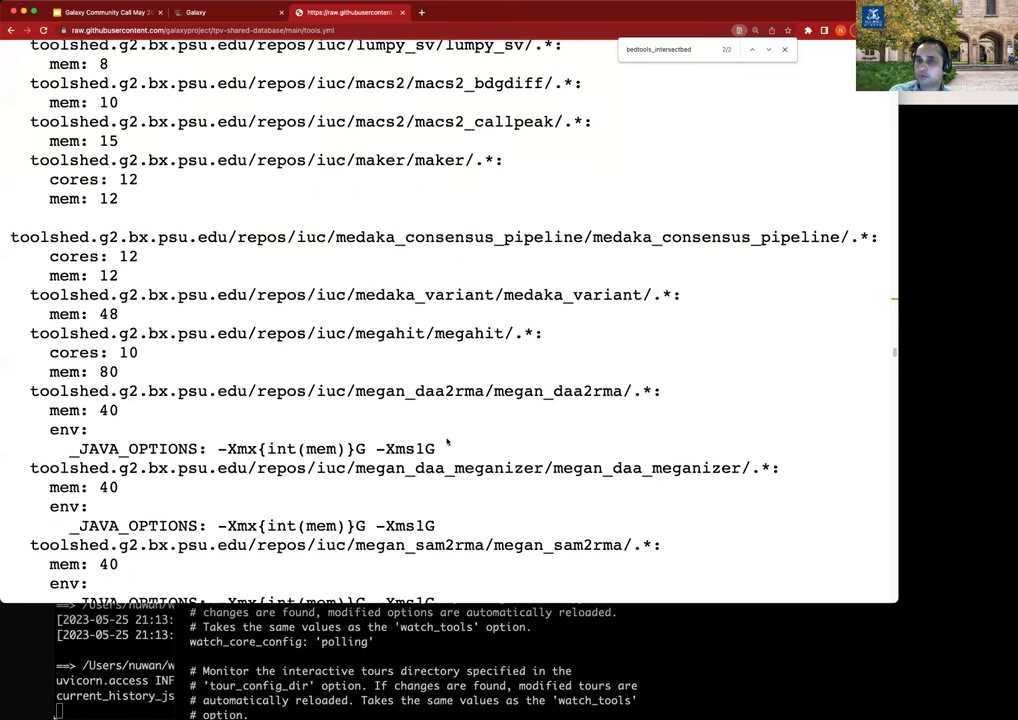